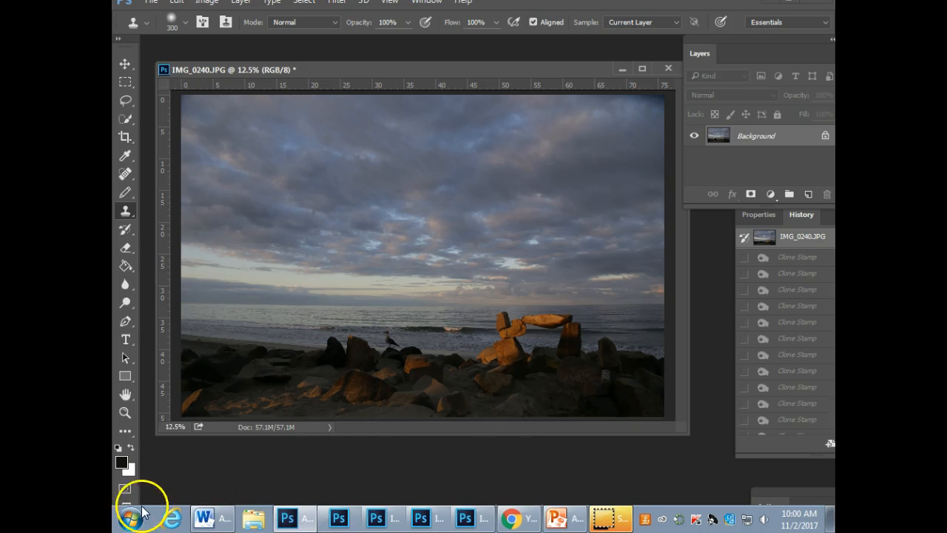
Add a Vibrance adjustment layer above the Background layer of IMG_0240.JPG.
click(141, 502)
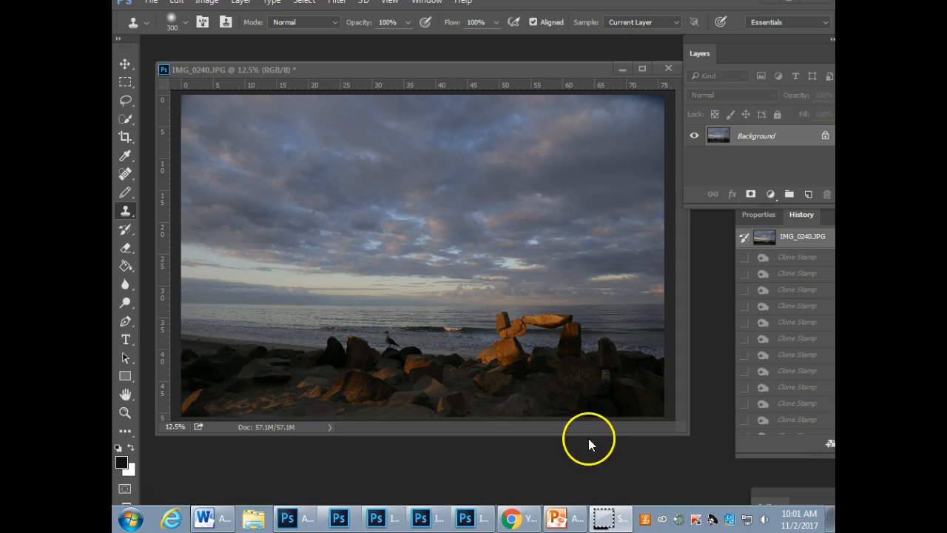
drag(556, 68, 543, 57)
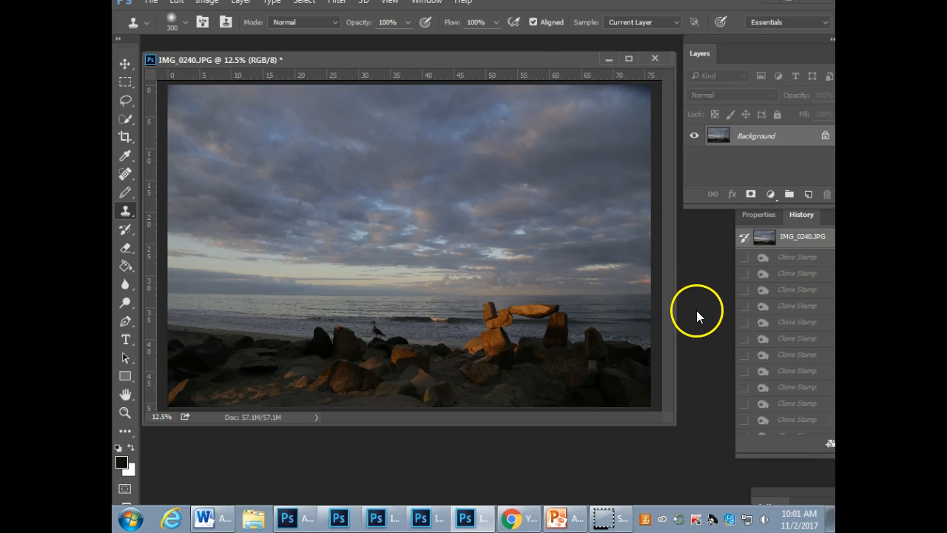
drag(768, 39, 606, 50)
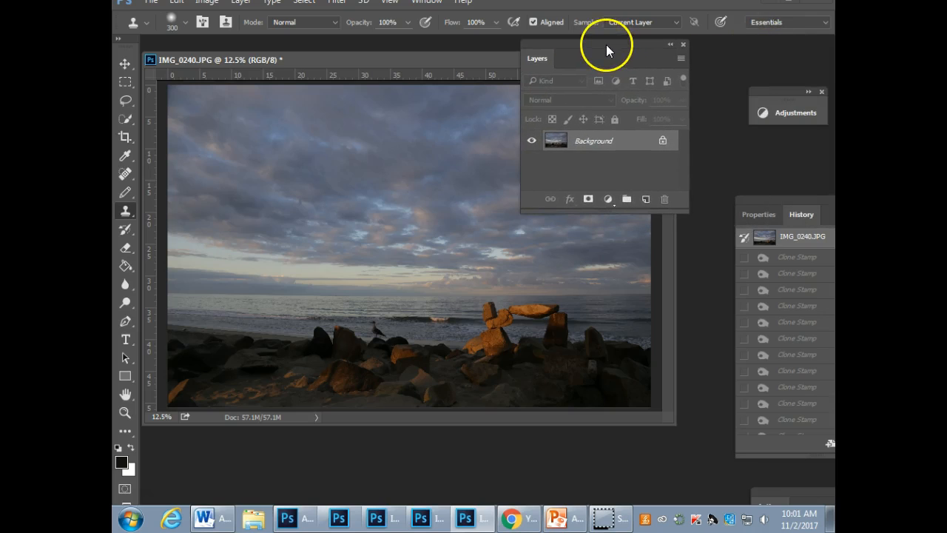
click(608, 200)
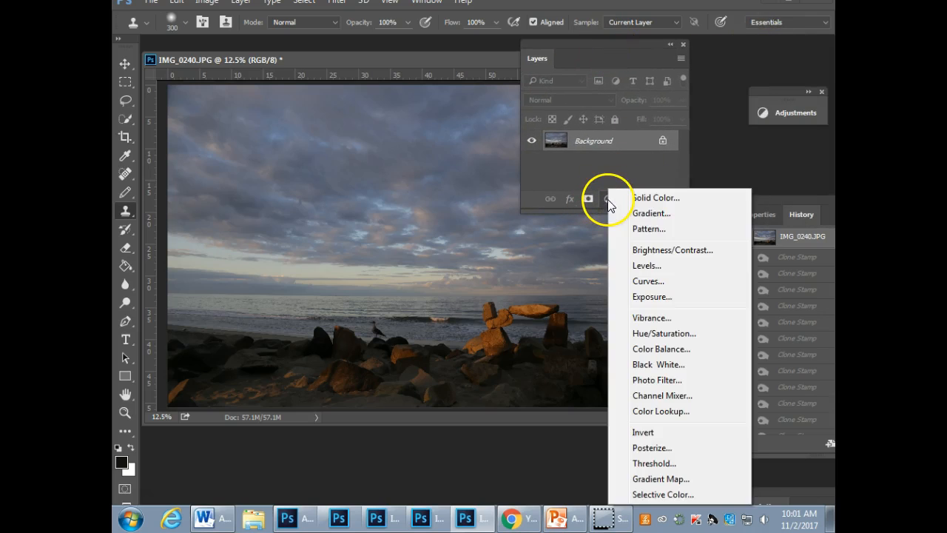
click(655, 325)
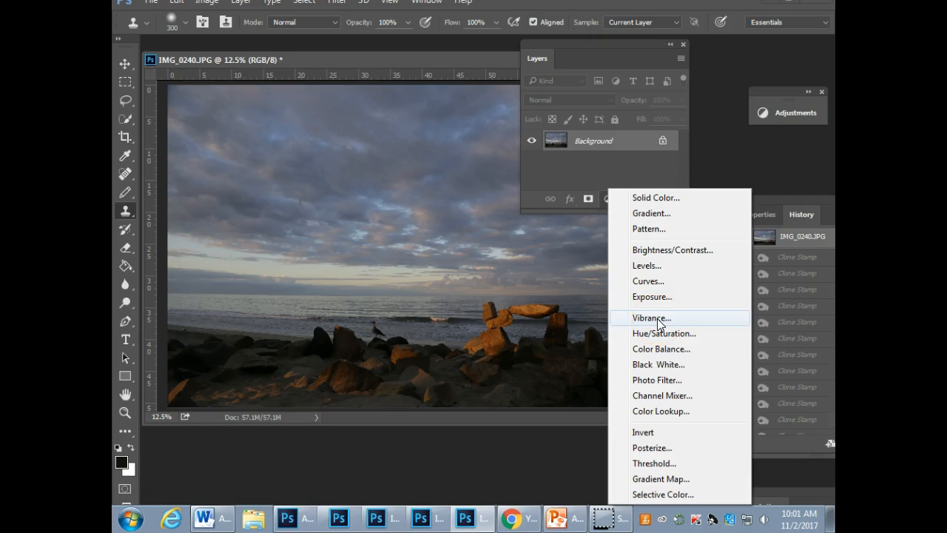
click(658, 319)
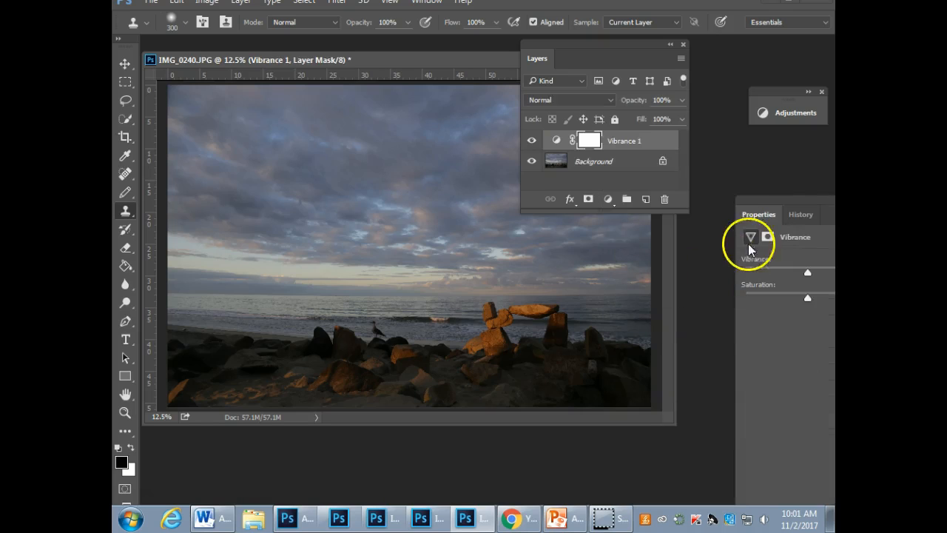
Arrange the floating Layers and Properties panels beside the photo, clear of the image.
drag(799, 201, 627, 225)
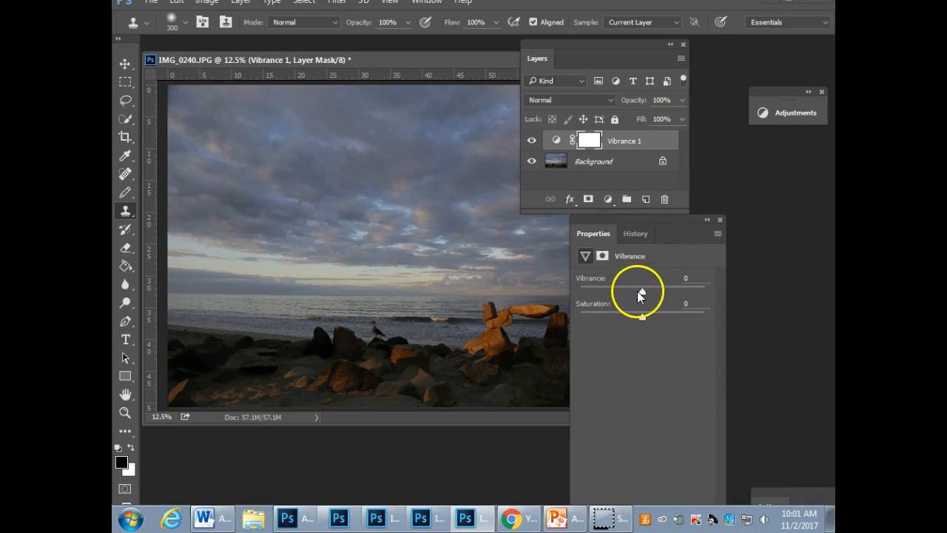
drag(623, 45, 748, 55)
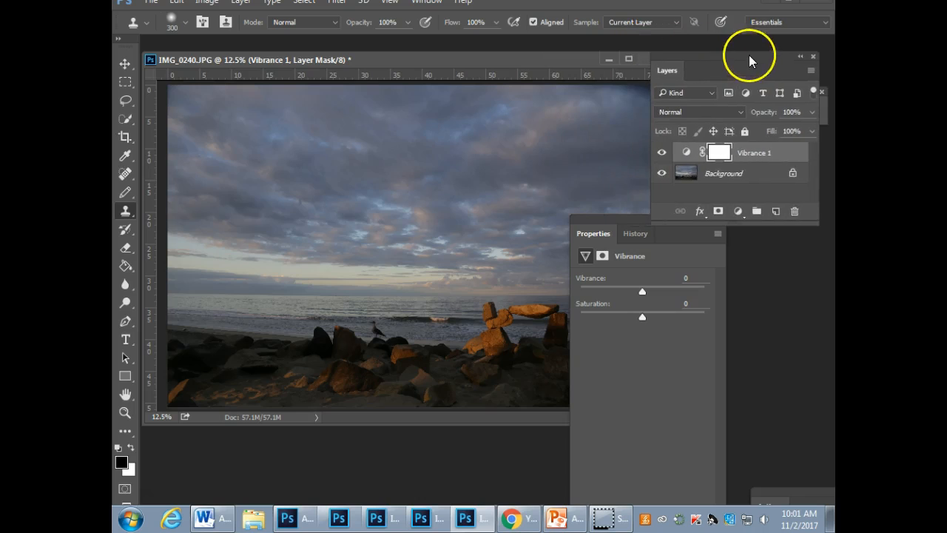
drag(669, 221, 692, 231)
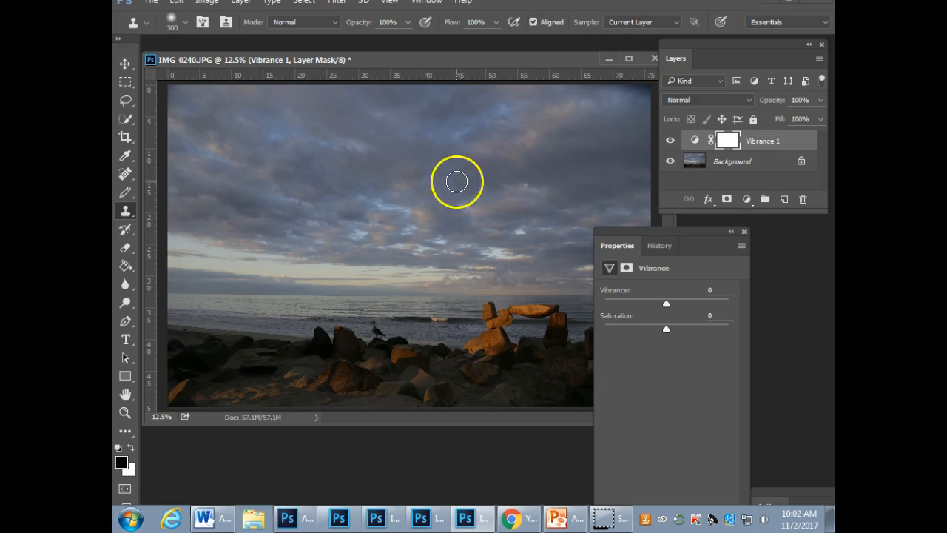
drag(627, 231, 688, 240)
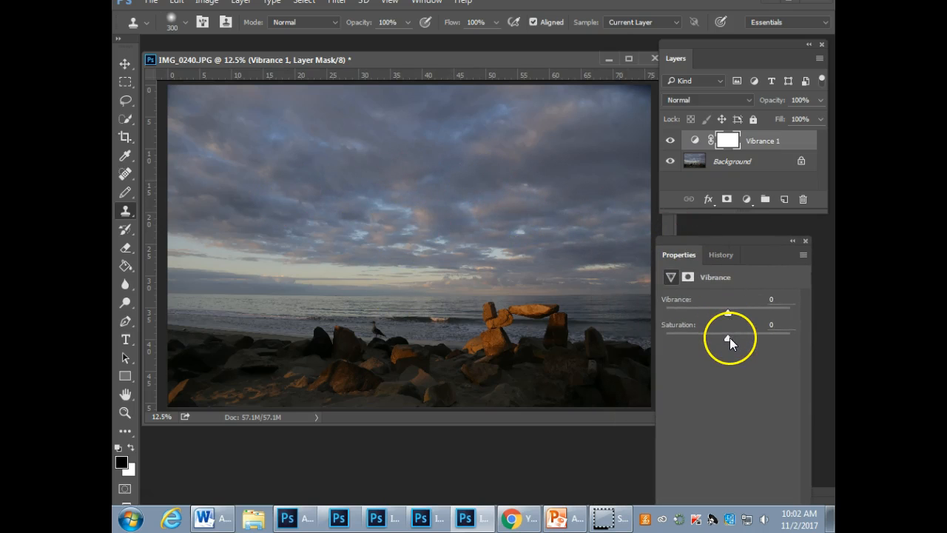
Set the Vibrance layer's saturation to +100 and inspect the balanced rocks up close.
drag(730, 338, 796, 339)
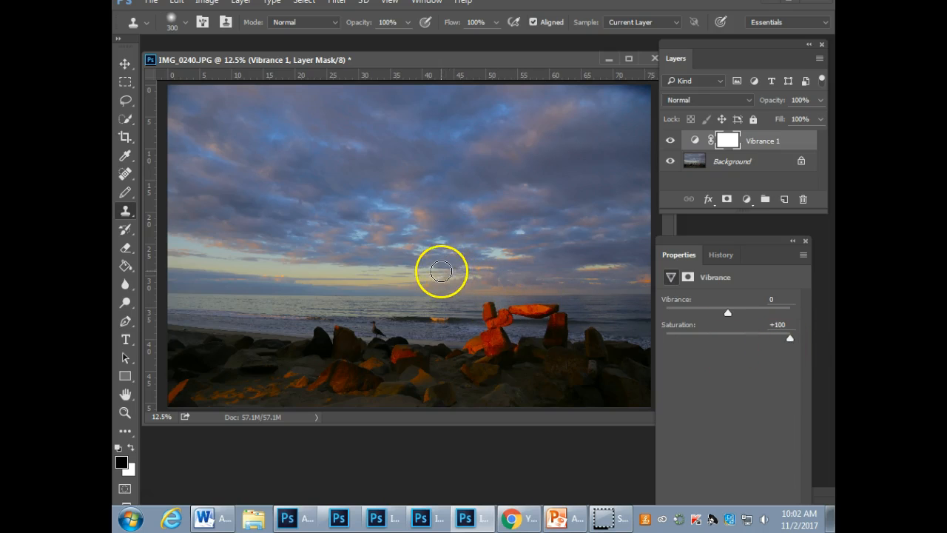
scroll(418, 275, up, 1)
key(ctrl+plus)
drag(562, 290, 326, 153)
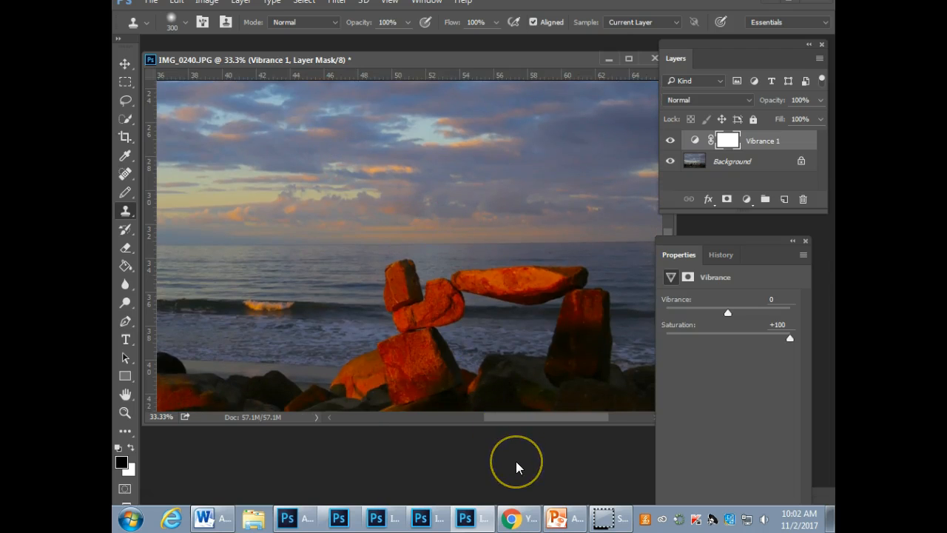
Reset the Vibrance layer's saturation to 0 and raise its vibrance to +74.
drag(789, 338, 726, 355)
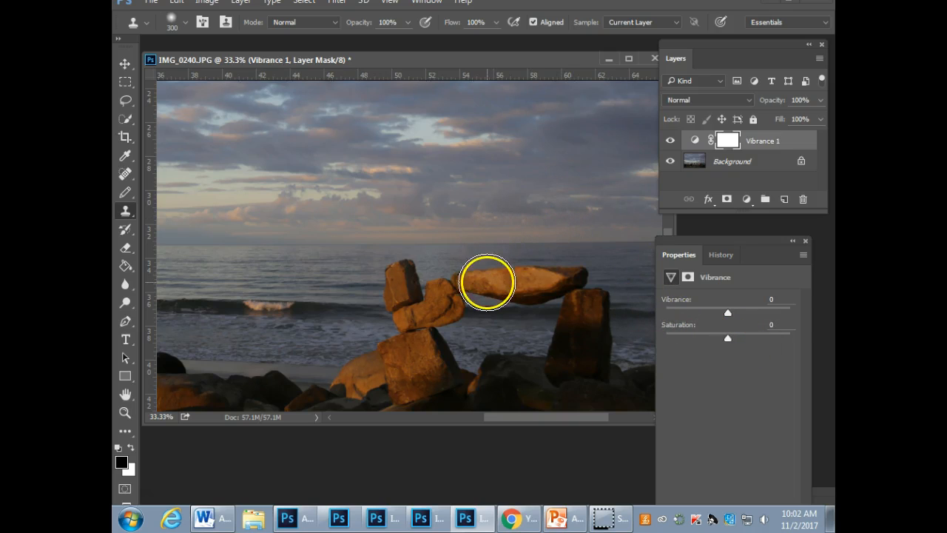
key(ctrl+minus)
key(ctrl+minus)
key(ctrl+minus)
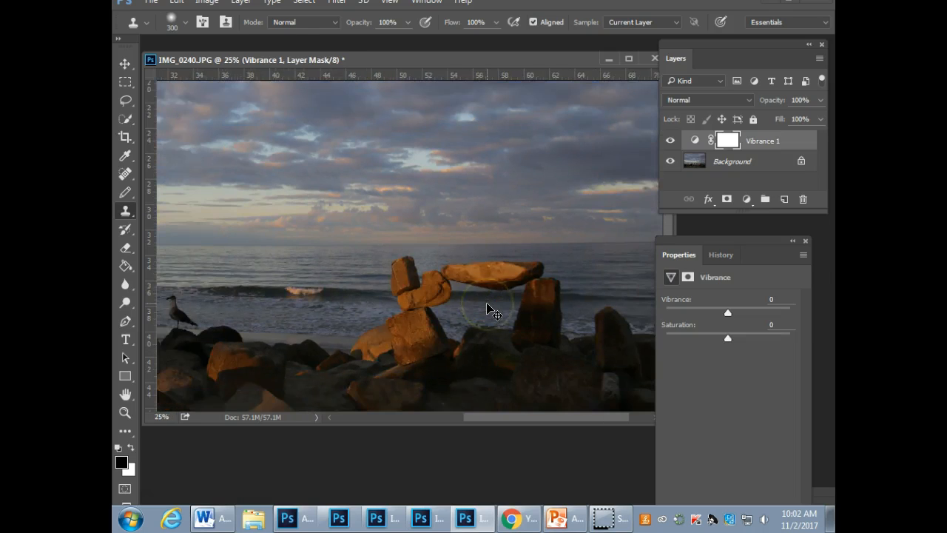
drag(726, 311, 774, 322)
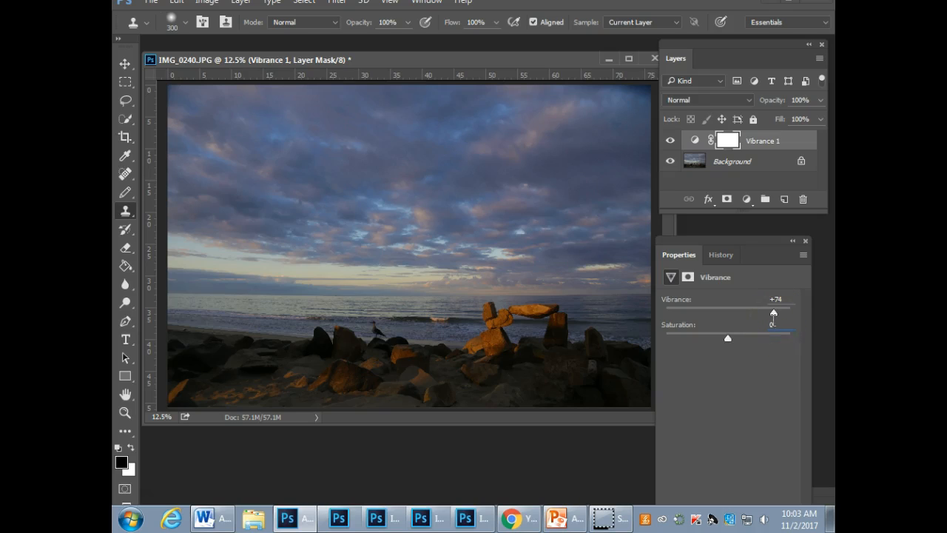
Compare the photo with and without the vibrance adjustment by repeatedly hiding and showing the Vibrance 1 layer.
click(755, 236)
click(671, 141)
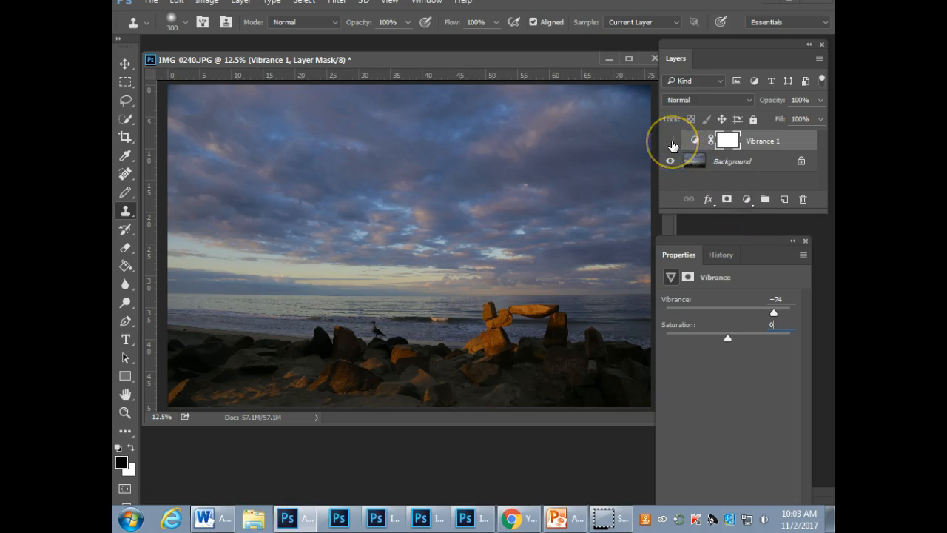
click(671, 140)
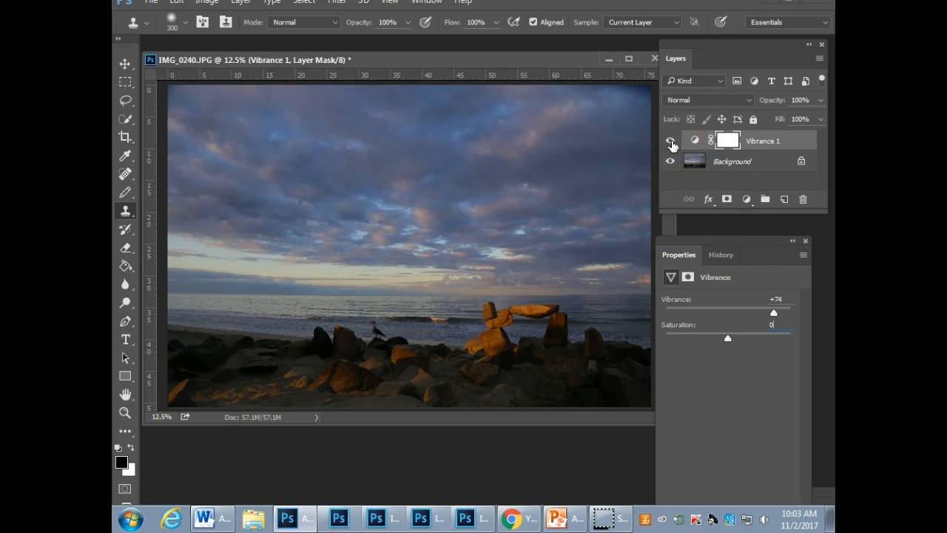
click(670, 140)
click(671, 141)
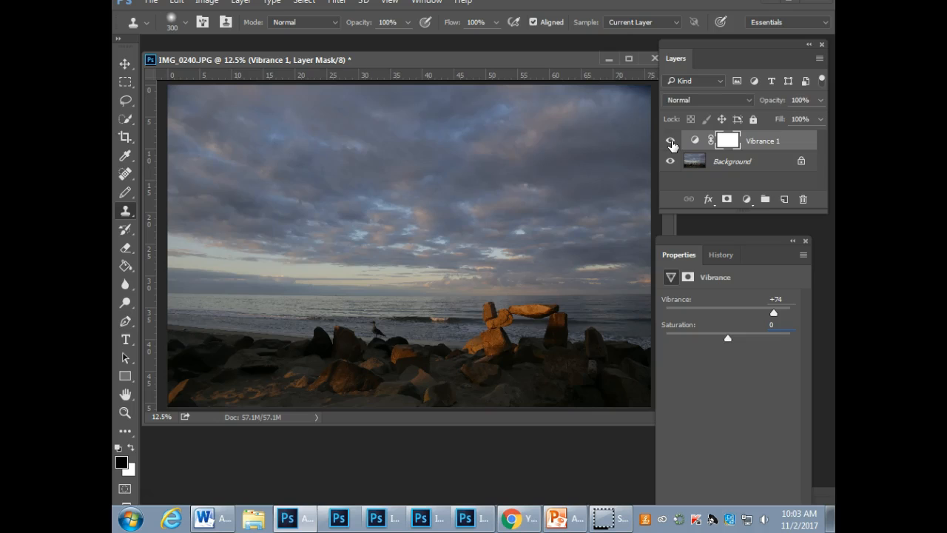
click(670, 140)
click(671, 141)
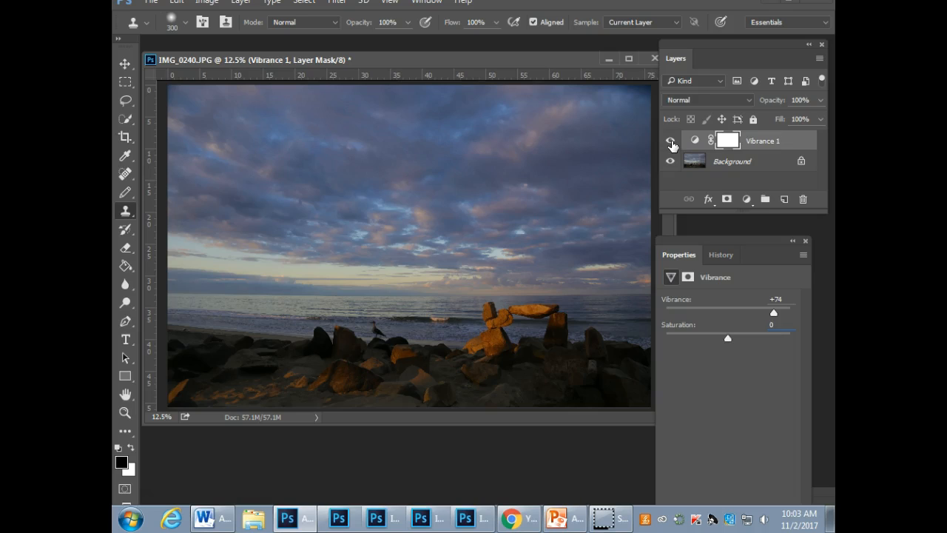
click(670, 140)
click(671, 140)
Reset both vibrance and saturation of the adjustment layer to 0.
drag(774, 312, 731, 318)
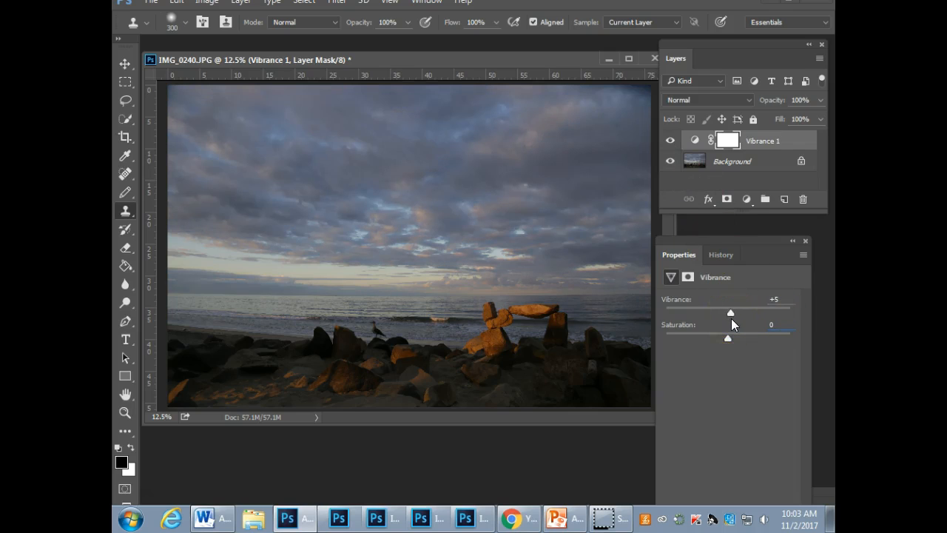
text(000)
click(732, 310)
click(774, 299)
text(0)
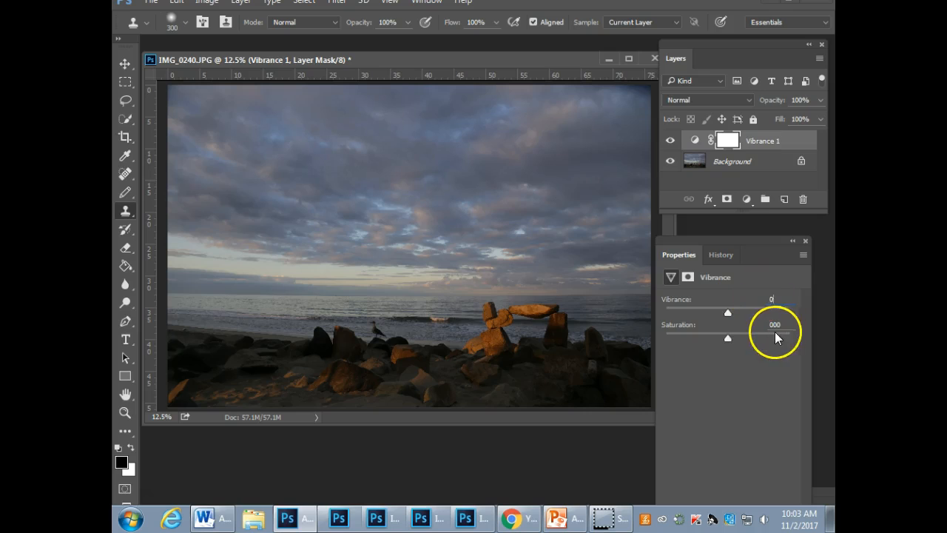
Set the saturation to +100 again and examine the sky and rocks at 25% magnification.
drag(728, 337, 788, 338)
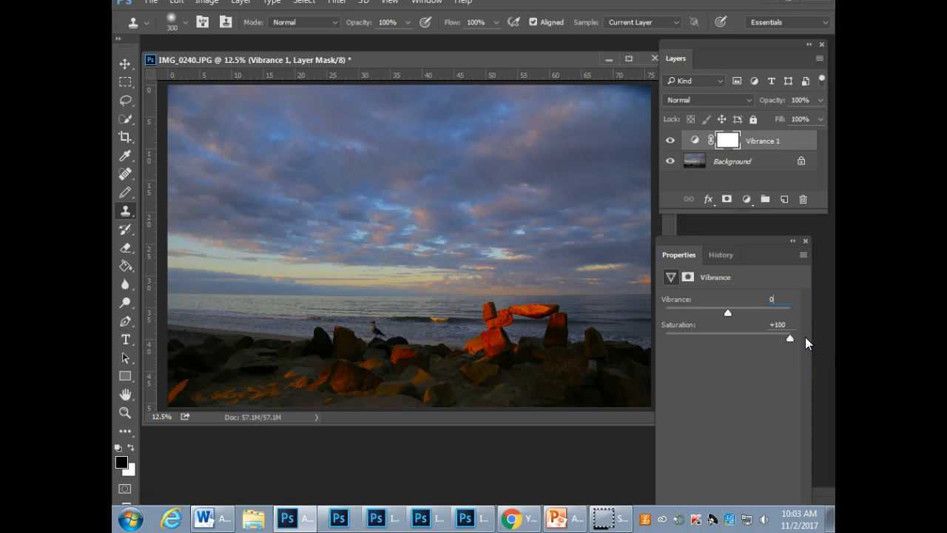
key(ctrl+plus)
key(ctrl+plus)
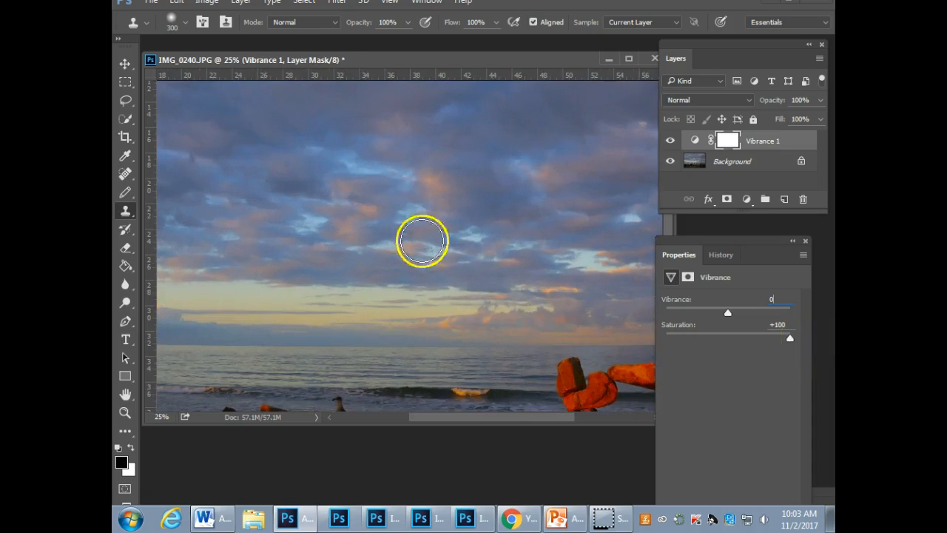
key(space)
drag(533, 313, 516, 141)
drag(500, 321, 422, 289)
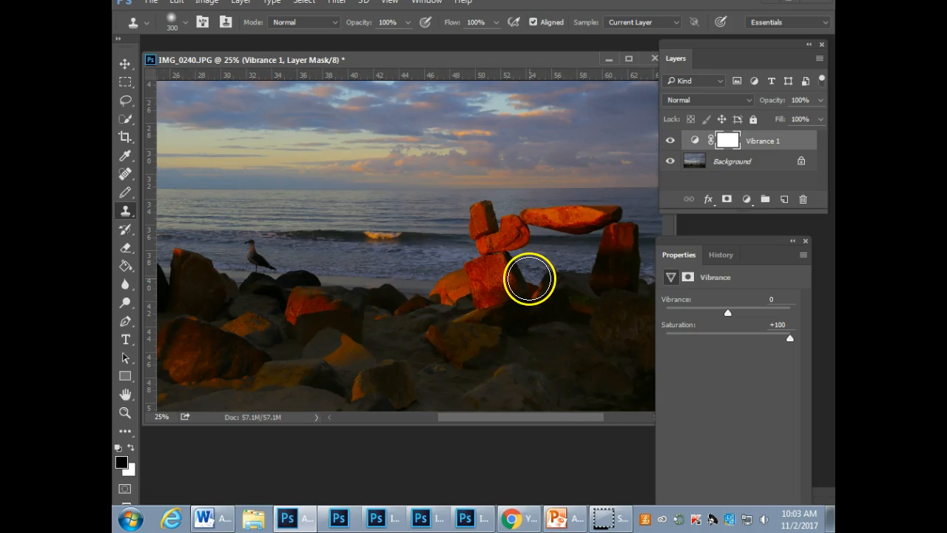
key(ctrl+minus)
key(ctrl+minus)
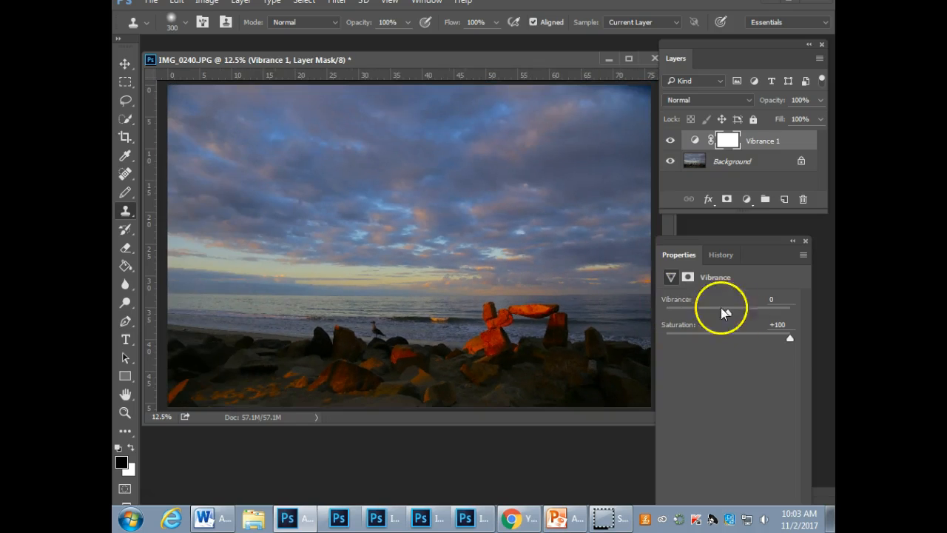
Reset the saturation to 0 and set the vibrance of IMG_0240.JPG to +69.
drag(783, 324, 757, 314)
text(0)
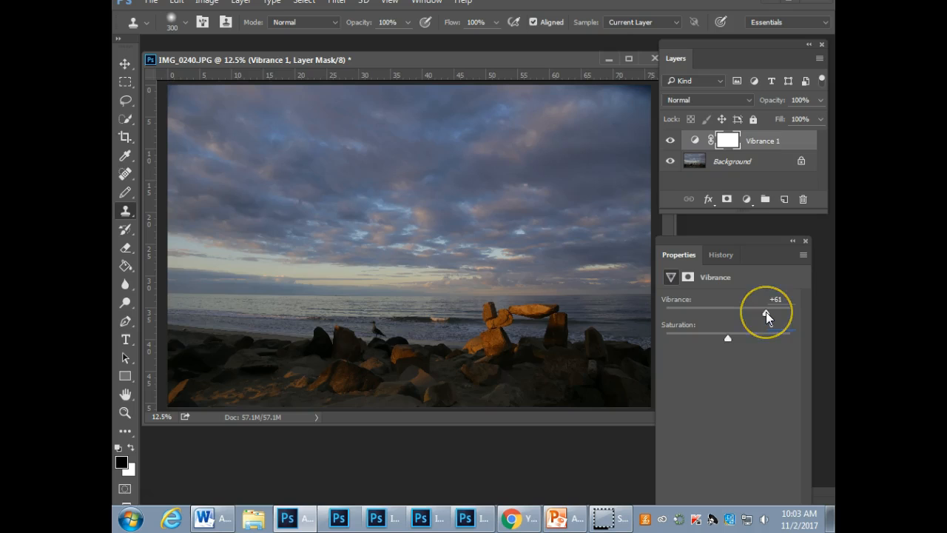
drag(764, 313, 771, 313)
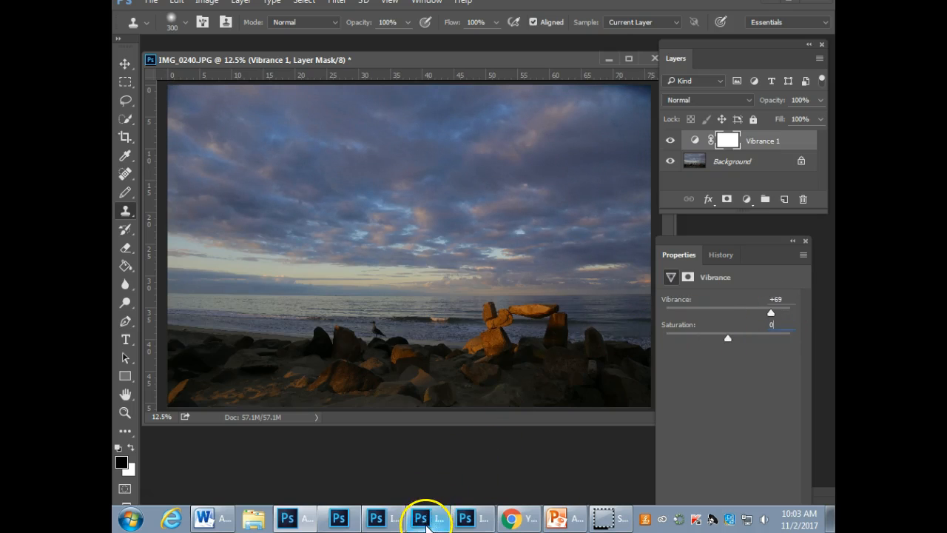
Switch to IMG_0208.JPG and reset its Vibrance layer's vibrance and saturation to 0.
click(421, 518)
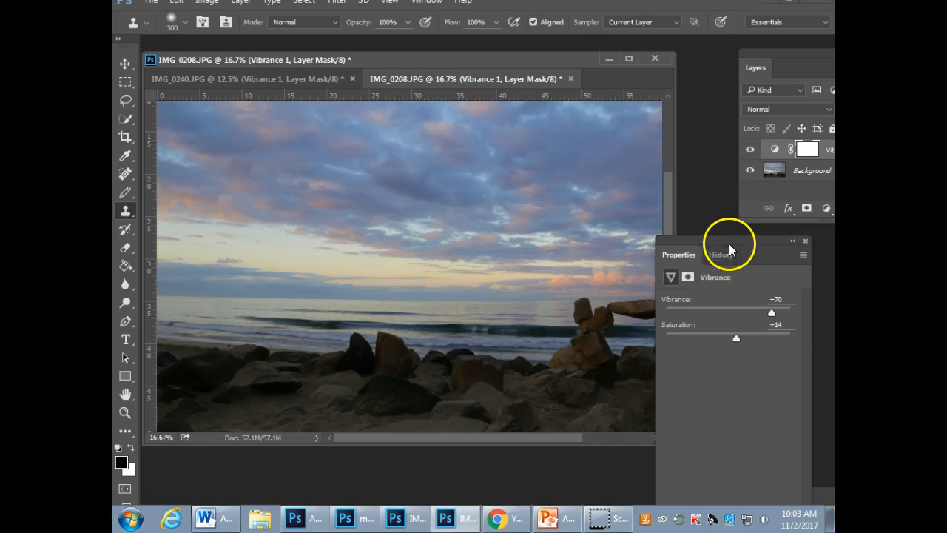
drag(771, 312, 738, 312)
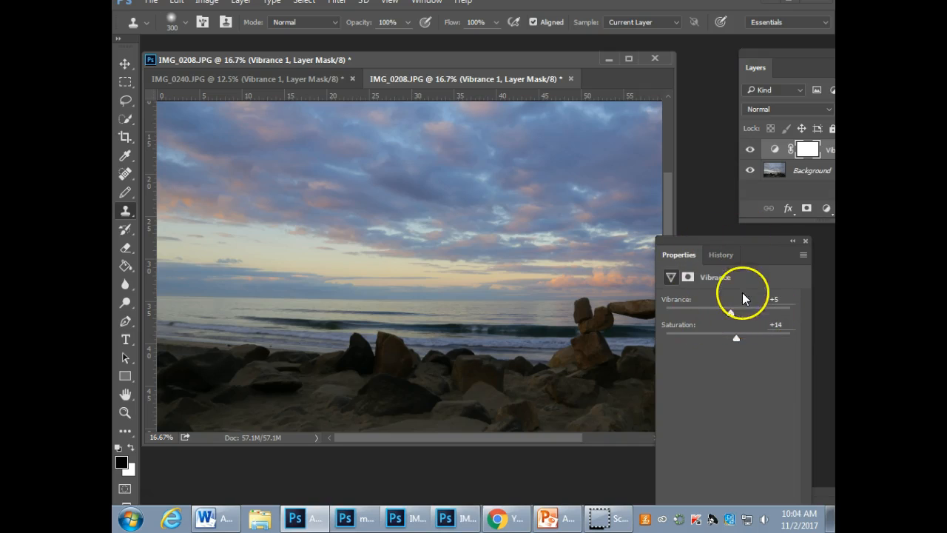
drag(785, 299, 751, 301)
text(0)
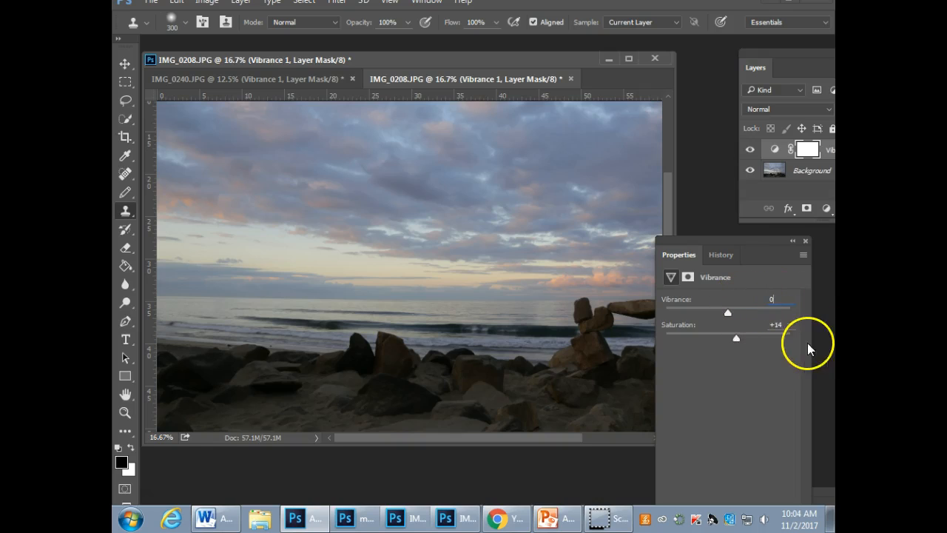
drag(787, 325, 775, 325)
text(0)
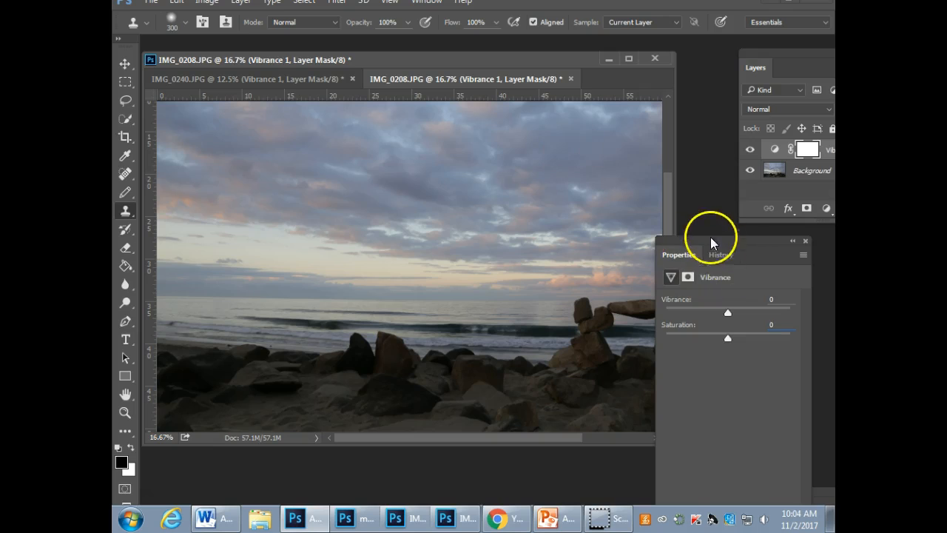
Compare IMG_0240.JPG with IMG_0208.JPG, and reposition the document window and floating panels so the photo stays unobstructed.
drag(714, 242, 755, 262)
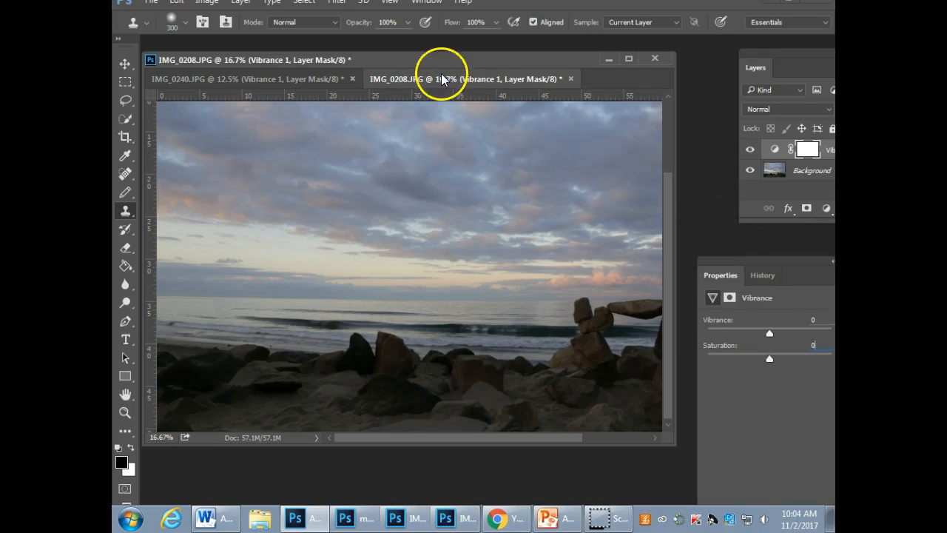
drag(524, 58, 561, 64)
click(322, 83)
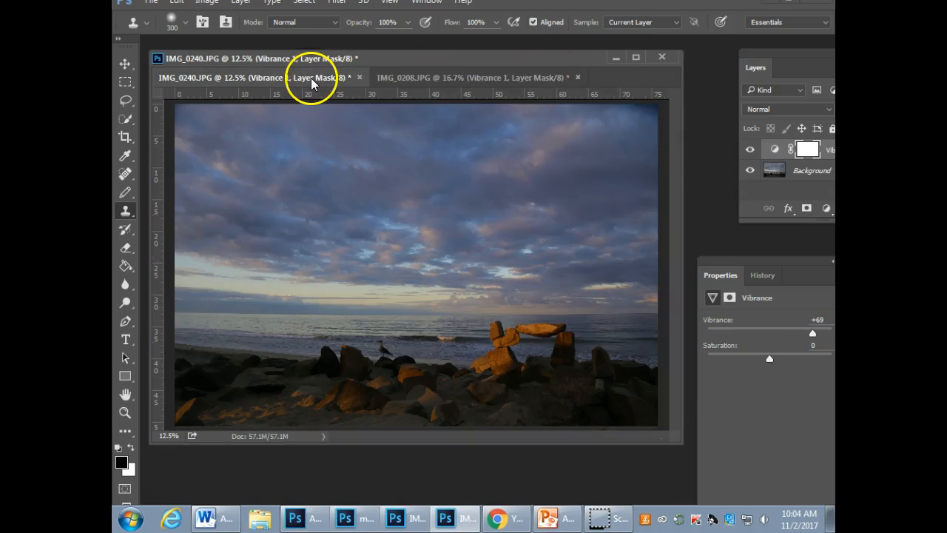
click(488, 80)
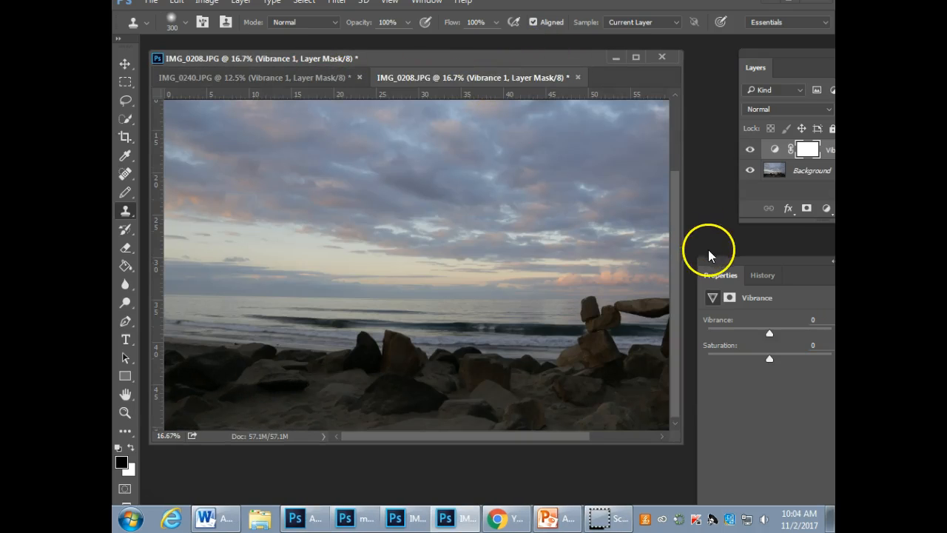
drag(797, 52, 744, 74)
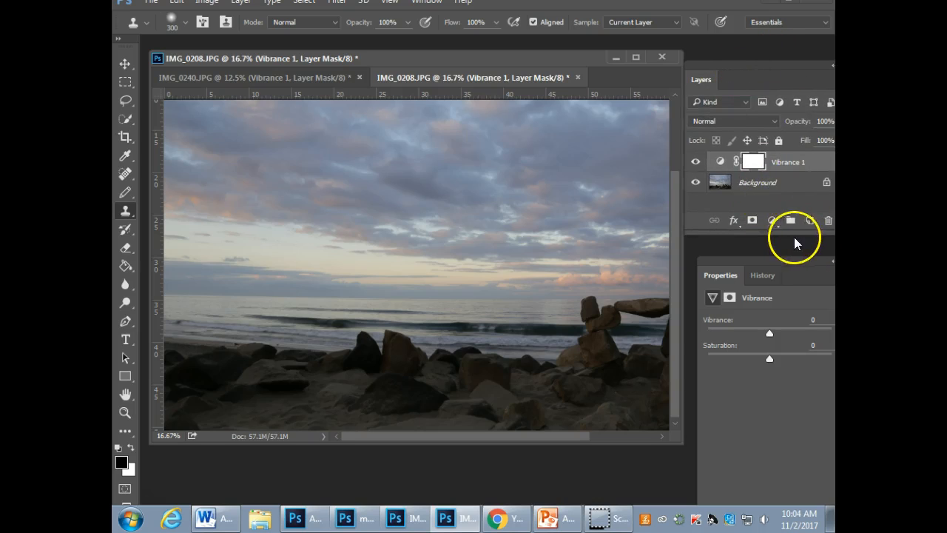
Try a vibrance of +73 on IMG_0208.JPG, reset it to 0, and raise the saturation to +100 for comparison.
drag(769, 333, 814, 333)
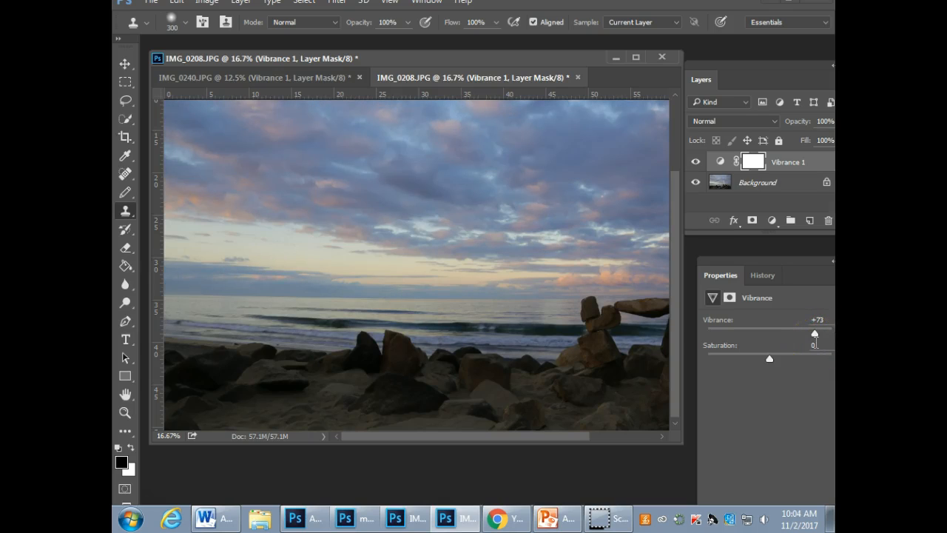
click(817, 321)
drag(826, 321, 769, 323)
text(0)
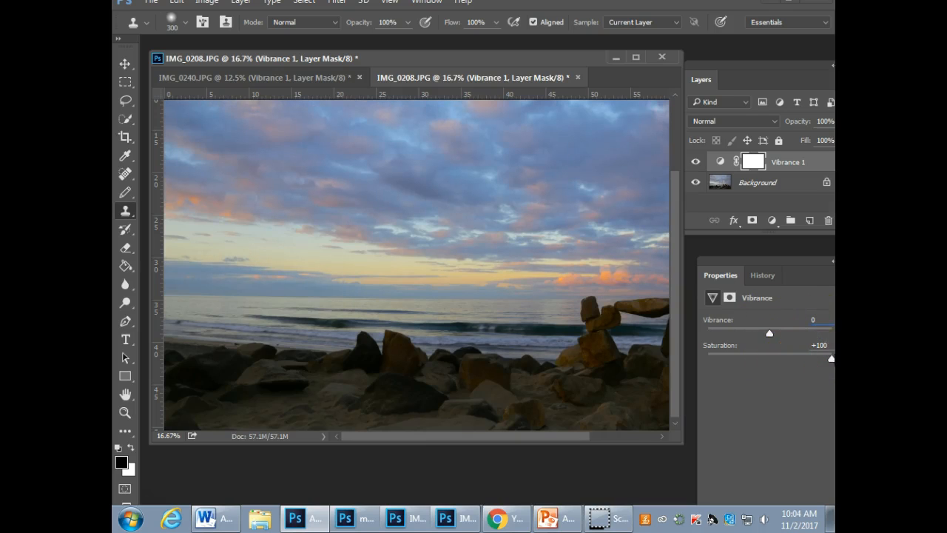
Reset the saturation of IMG_0208.JPG's Vibrance layer to 0 and set its vibrance to +58.
click(830, 345)
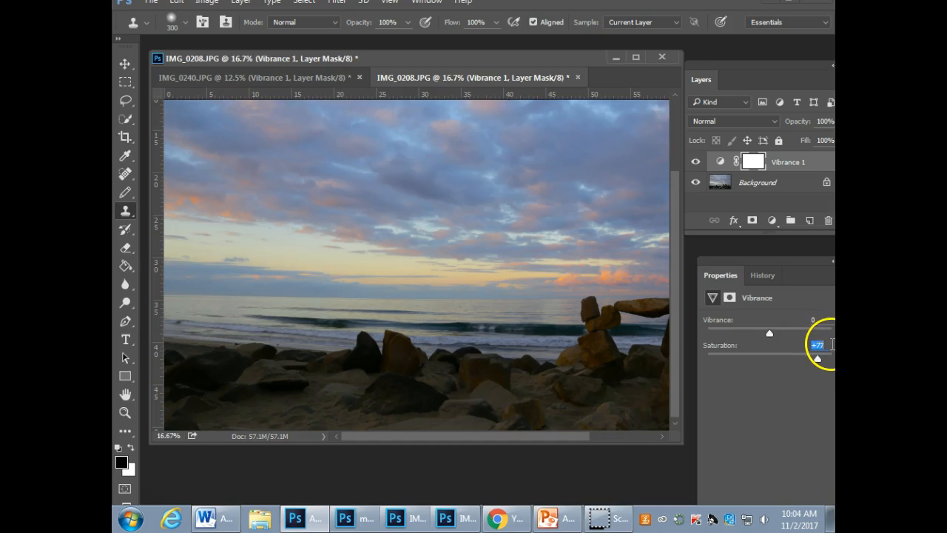
drag(770, 333, 783, 334)
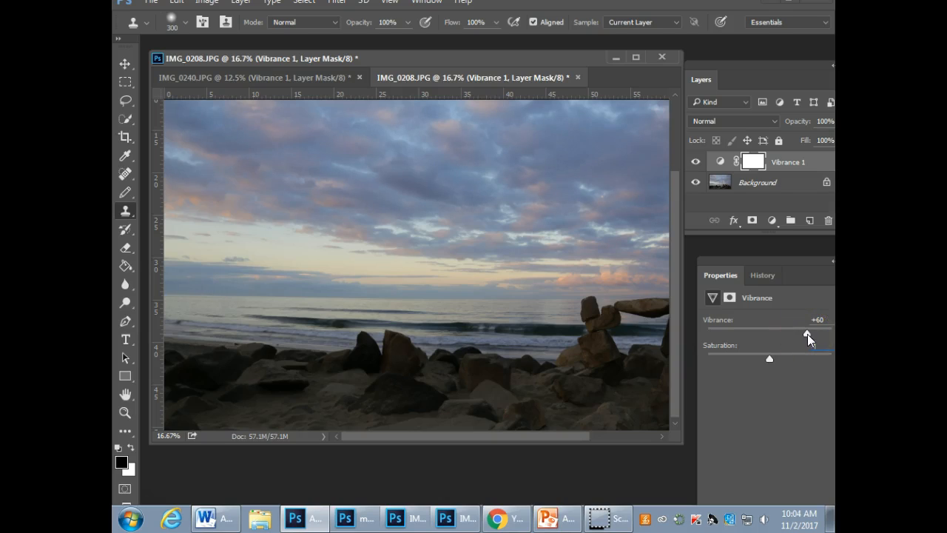
drag(807, 334, 805, 334)
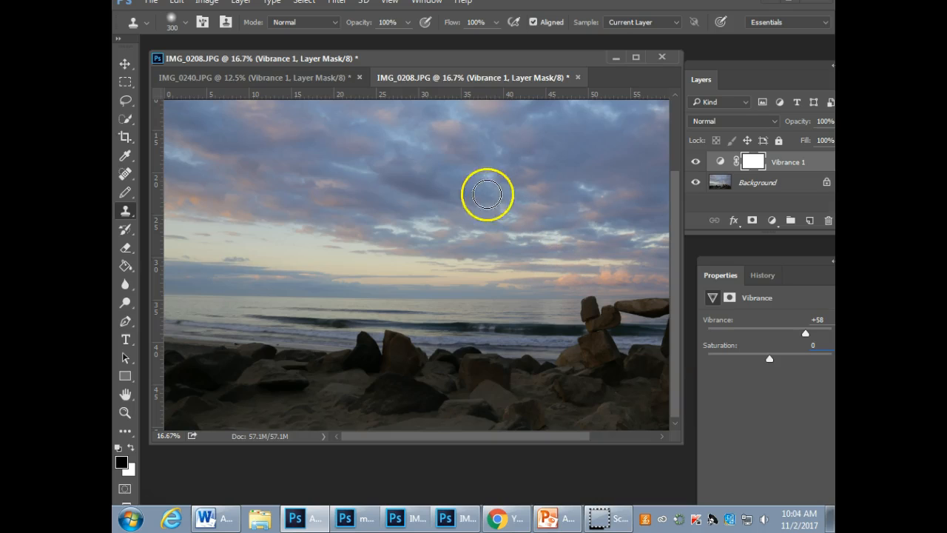
Switch to IMG_0240.JPG and examine its sky at 33.3% magnification.
click(285, 76)
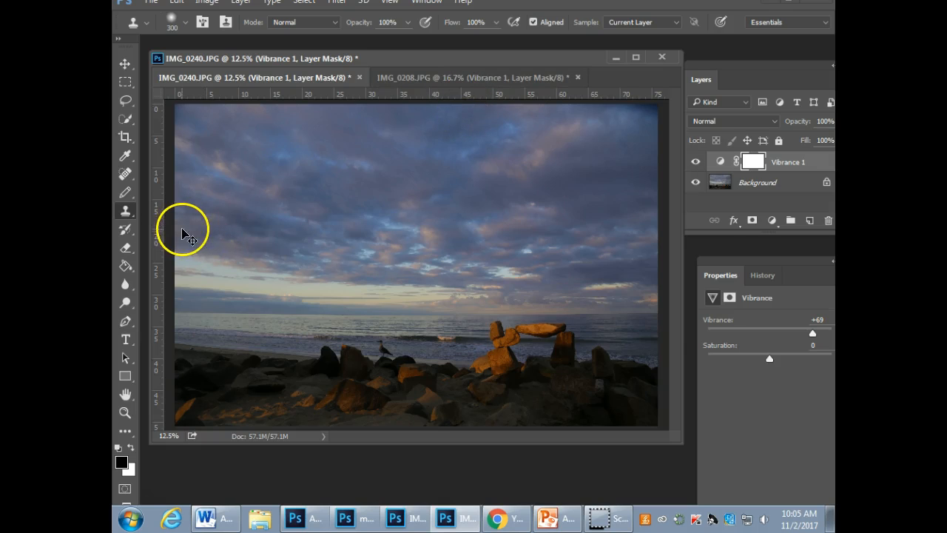
key(ctrl+plus)
key(ctrl+plus)
key(ctrl+plus)
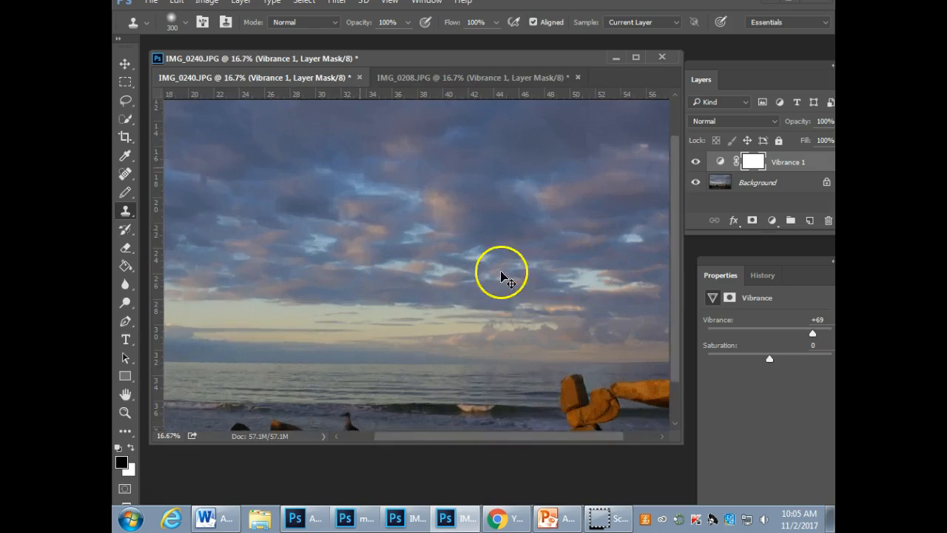
drag(279, 230, 513, 270)
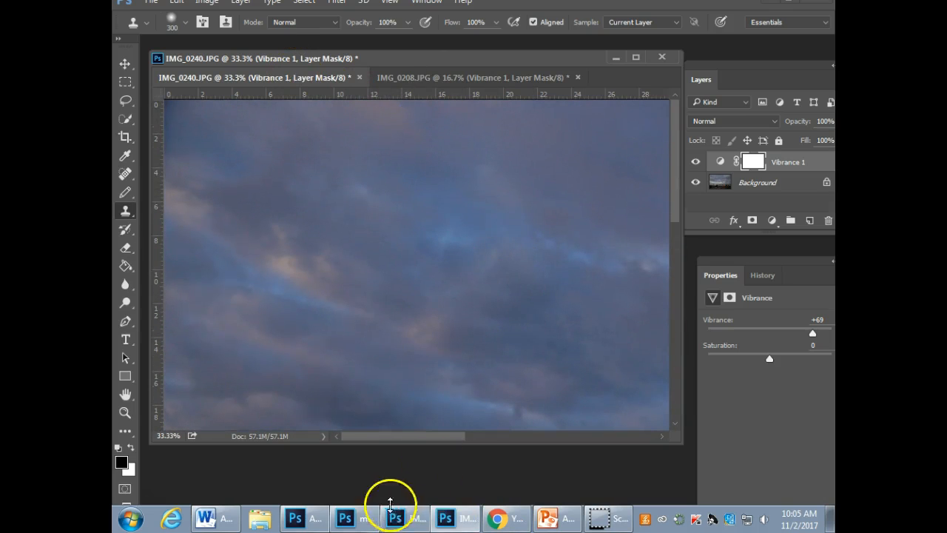
Look through the other open image windows, including IMG_0223.JPG, and minimize the transparent logo document.
click(413, 522)
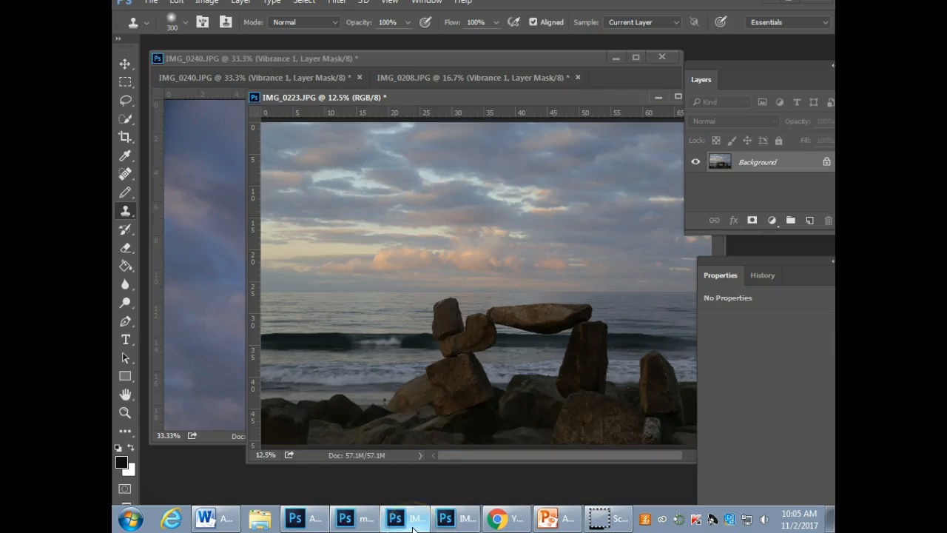
click(453, 521)
click(342, 524)
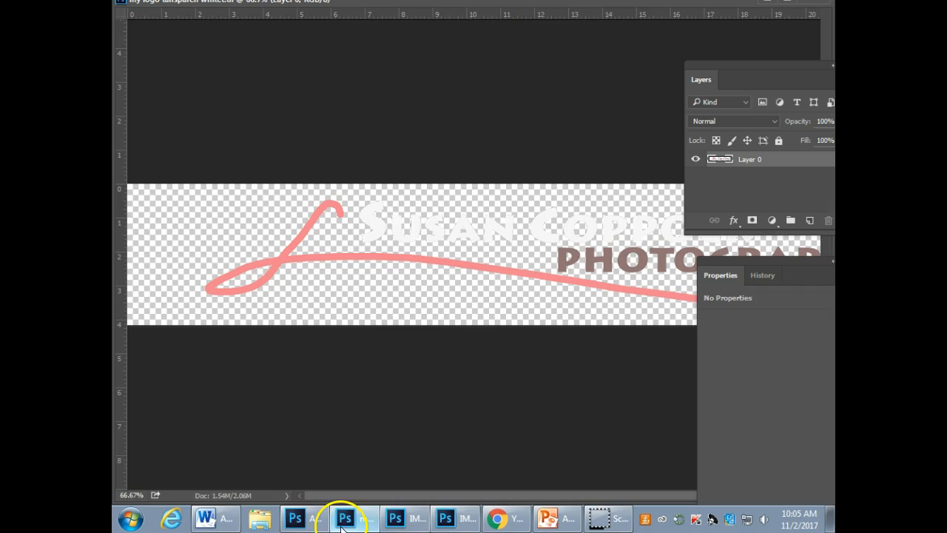
drag(583, 7, 510, 104)
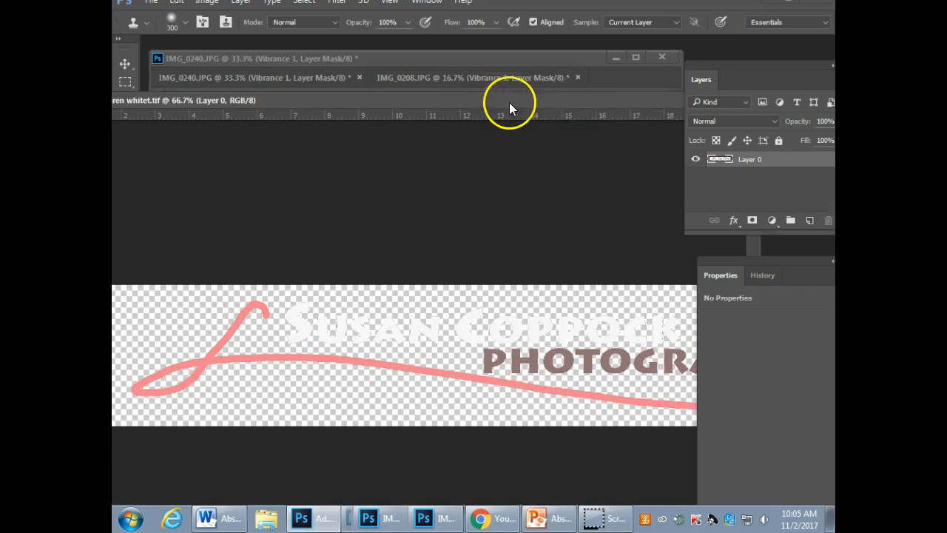
drag(644, 96, 512, 119)
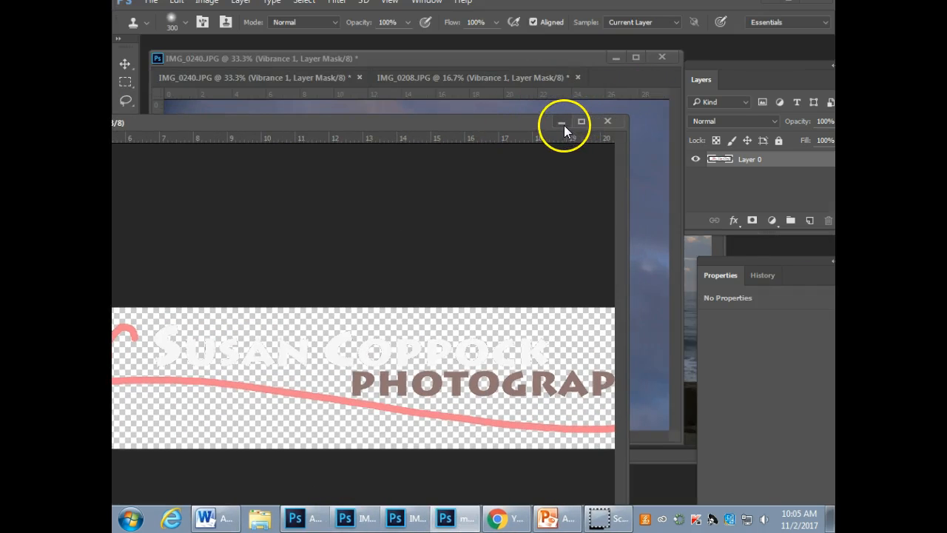
click(563, 124)
Undock IMG_0240.JPG into its own floating window and bring IMG_0208.JPG to the front.
drag(412, 256, 505, 370)
drag(307, 79, 325, 104)
click(338, 57)
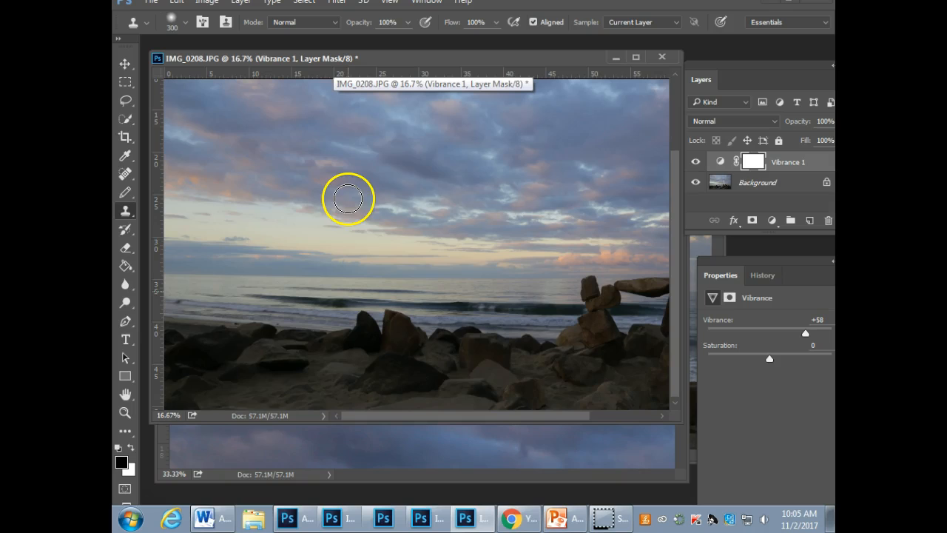
Examine the clouds and sky of IMG_0208.JPG at 33.3% magnification.
key(ctrl+plus)
drag(304, 191, 555, 395)
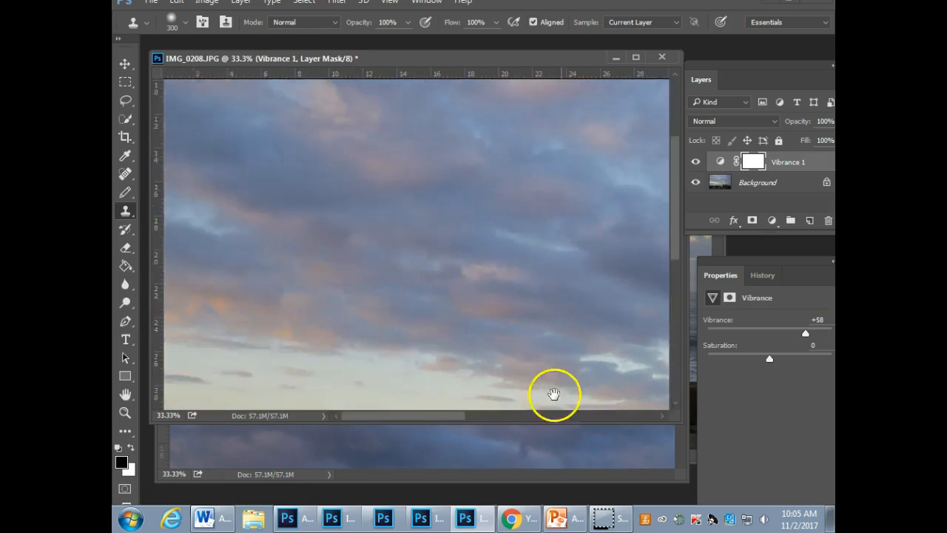
drag(436, 220, 478, 377)
drag(553, 277, 304, 254)
drag(382, 259, 552, 322)
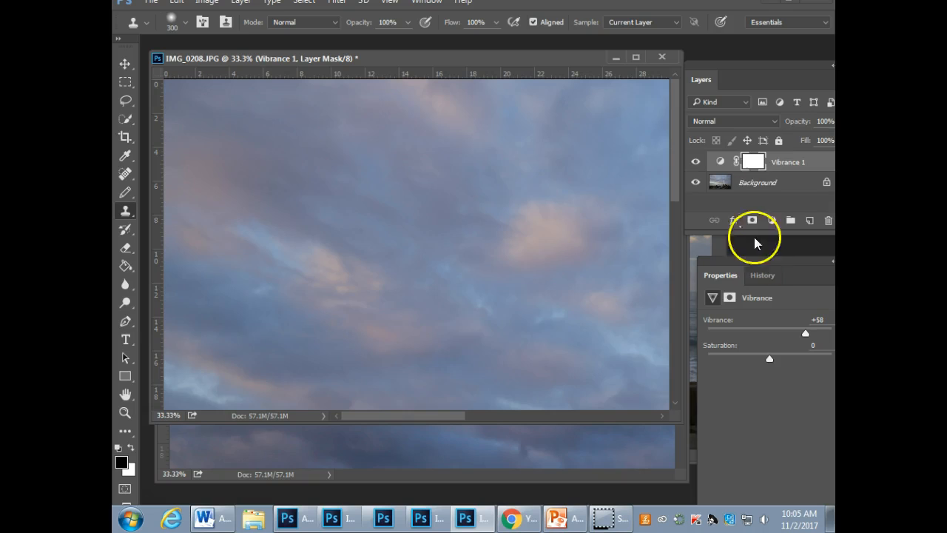
Delete the Vibrance 1 layer from IMG_0208.JPG and revert the photo to its original History snapshot.
key(Delete)
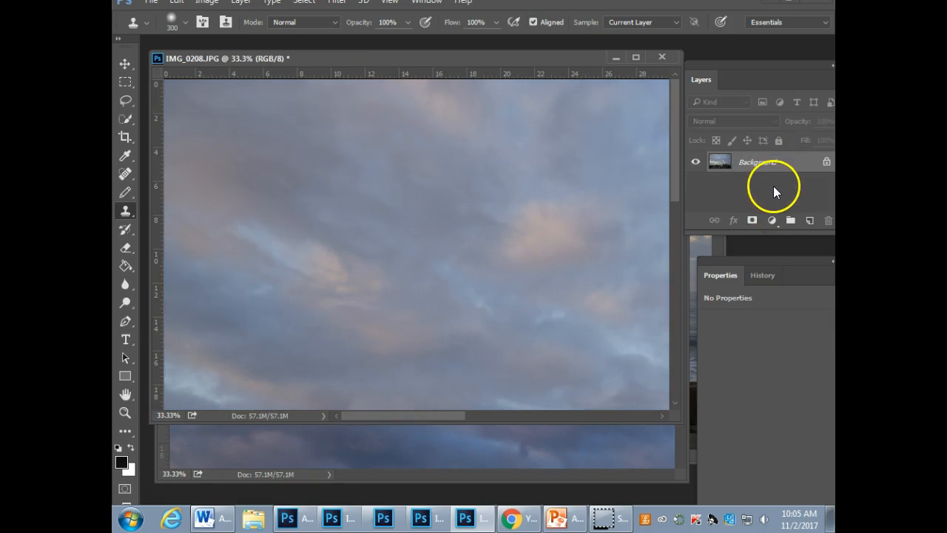
drag(617, 148, 262, 79)
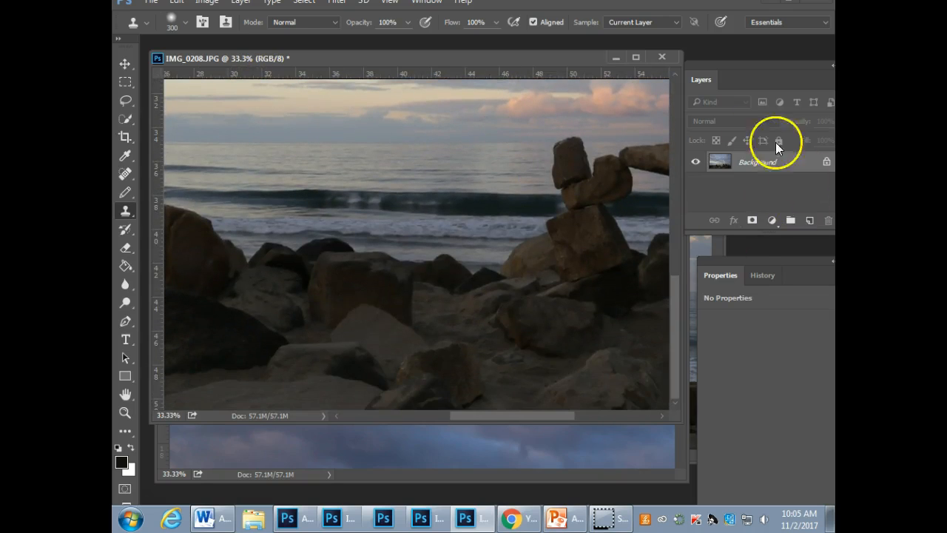
drag(738, 267, 662, 242)
click(679, 254)
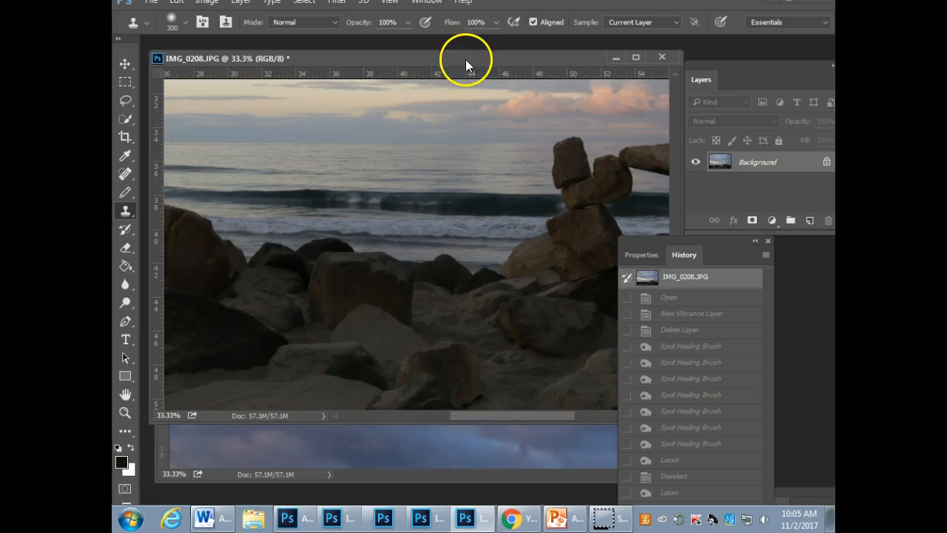
drag(387, 212, 414, 279)
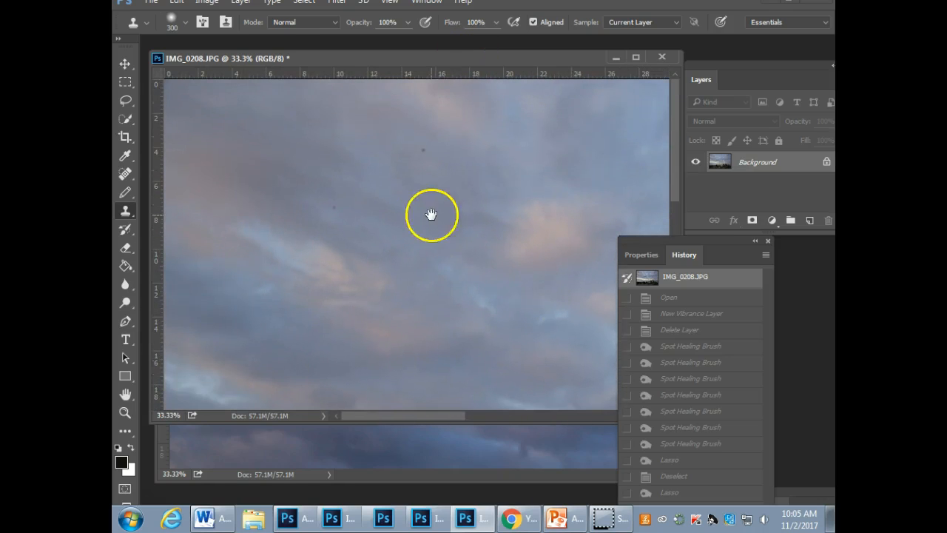
drag(687, 239, 784, 276)
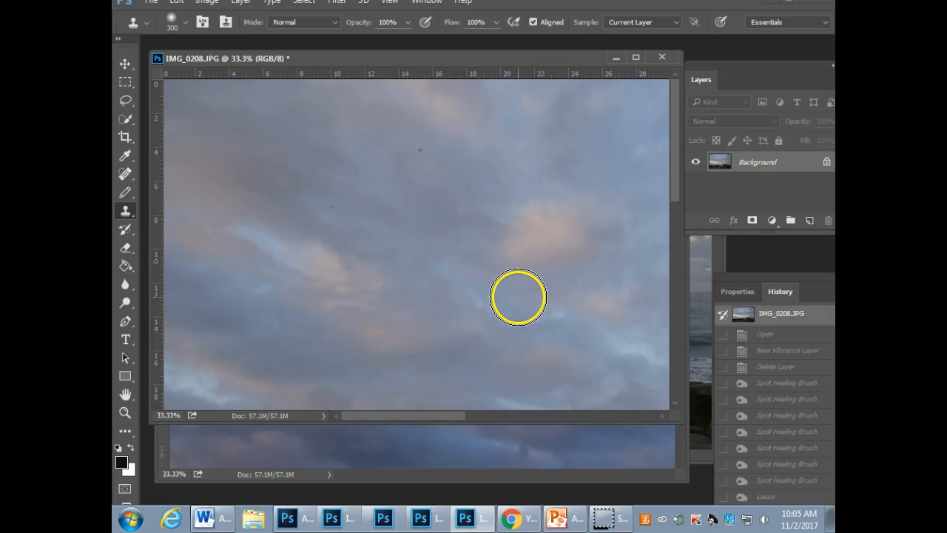
View the reverted IMG_0208.JPG at 50% and 25%, and the whole photo at 12.5% magnification.
scroll(522, 291, up, 2)
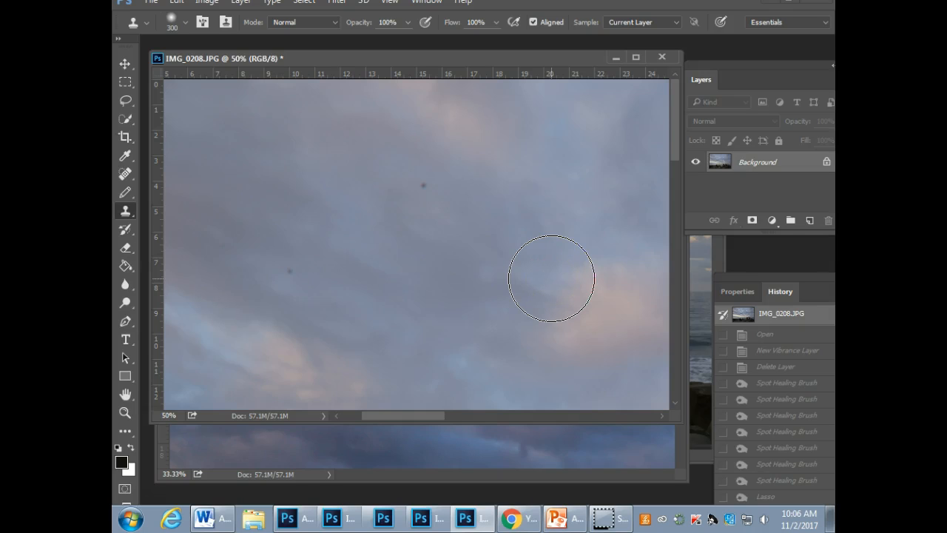
scroll(551, 278, down, 3)
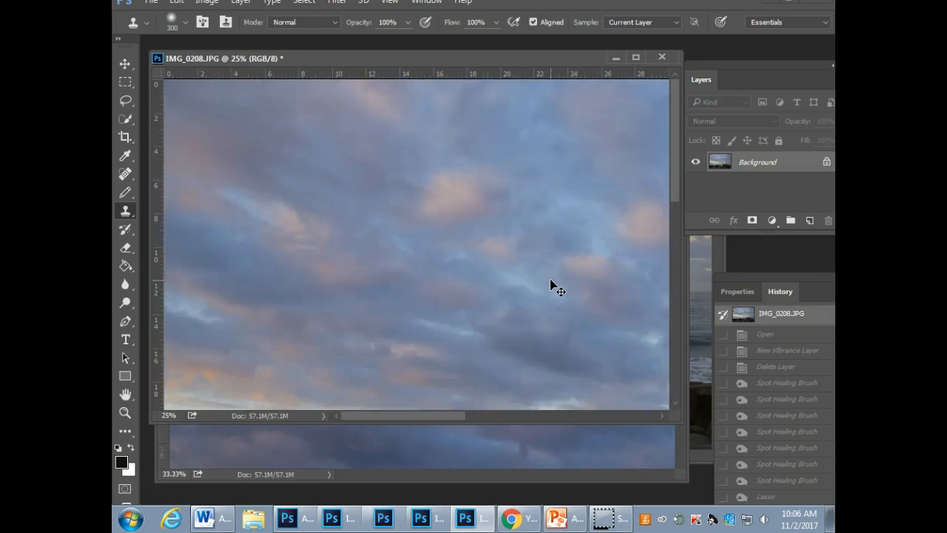
scroll(550, 279, down, 1)
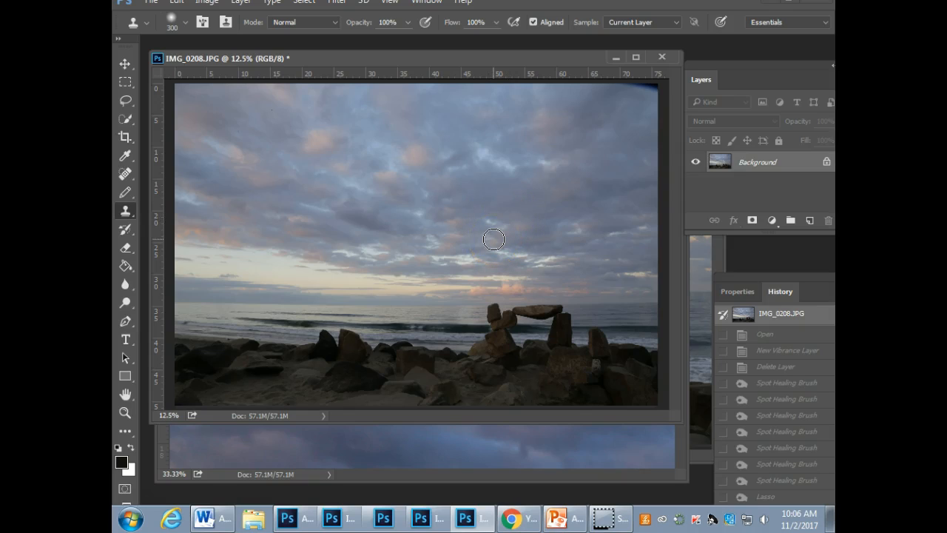
mouse_move(493, 239)
mouse_down()
mouse_move(469, 285)
mouse_move(458, 262)
mouse_up()
Examine the photo's upper-left sky for dust spots at 66.7% magnification.
key(ctrl+plus)
key(ctrl+plus)
key(ctrl+plus)
key(ctrl+plus)
key(ctrl+plus)
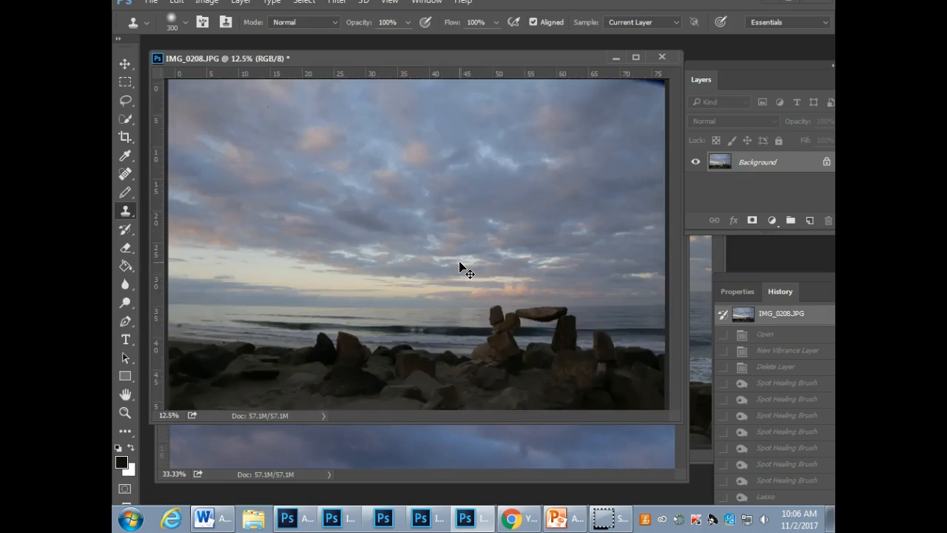
key(space)
drag(404, 219, 539, 293)
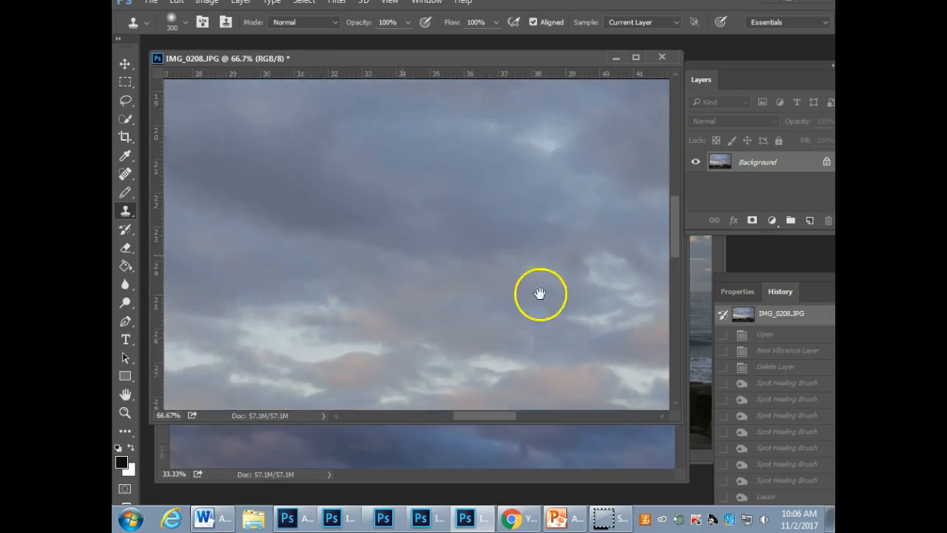
drag(244, 133, 581, 309)
drag(222, 144, 592, 387)
mouse_move(440, 190)
mouse_down()
mouse_move(482, 379)
mouse_move(436, 338)
mouse_move(432, 294)
mouse_up()
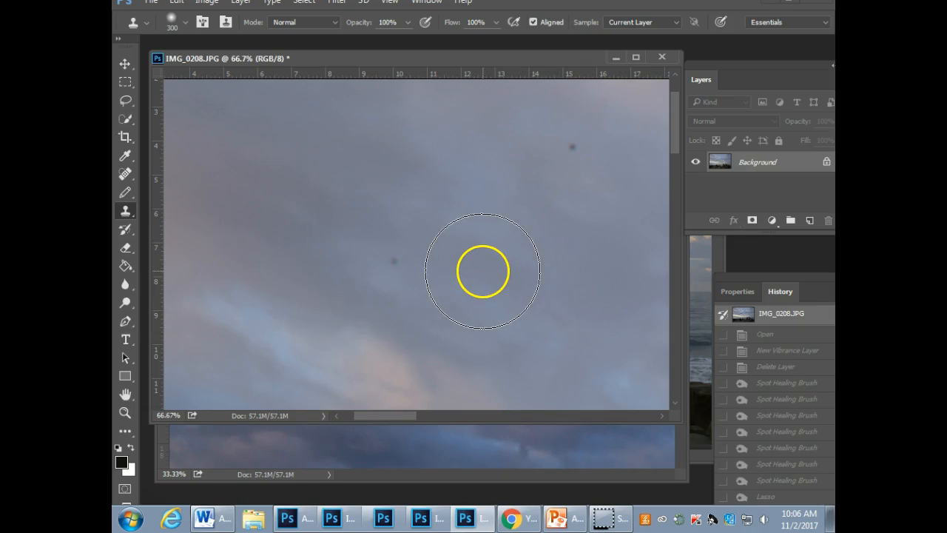
Scan the sky down to the horizon for further spots and return to the dark spots in the upper-left sky.
key(space)
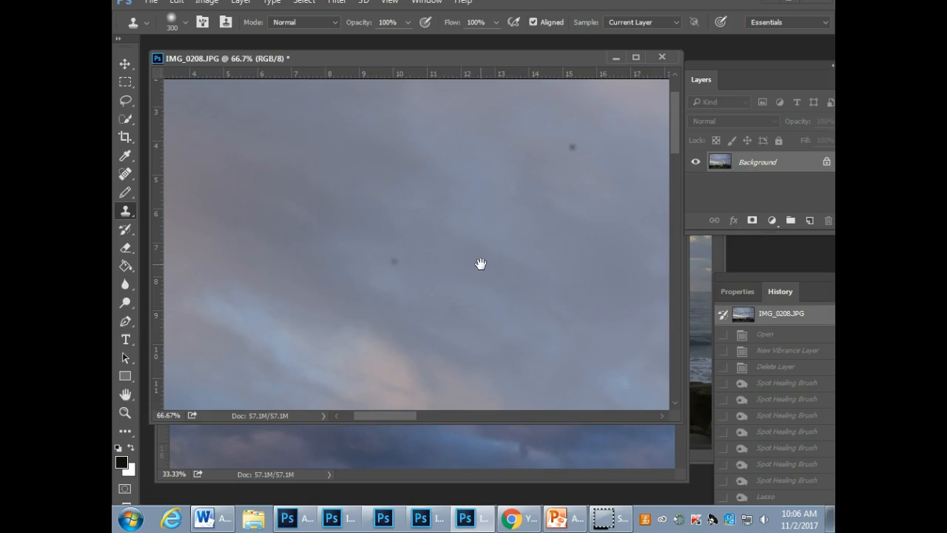
drag(507, 247, 387, 84)
drag(473, 296, 260, 125)
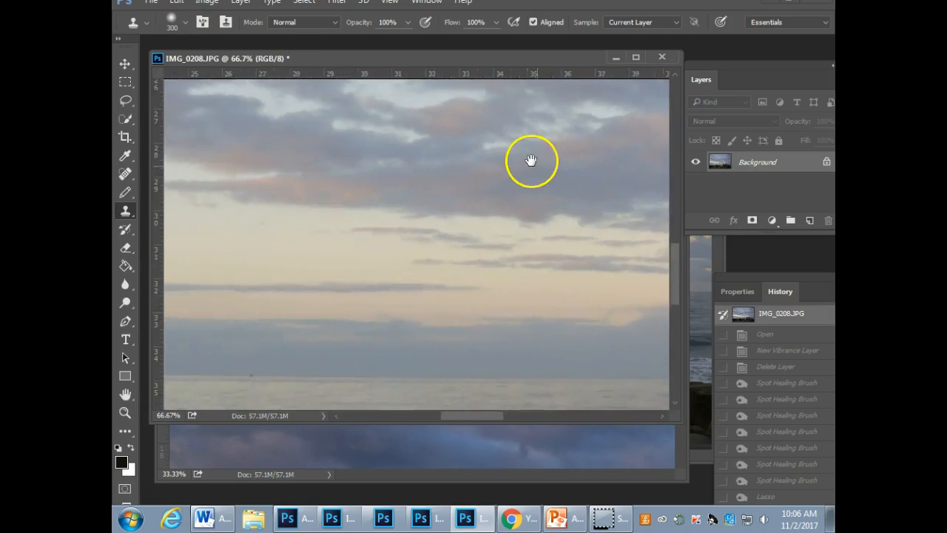
drag(531, 160, 600, 110)
drag(325, 111, 427, 243)
drag(348, 96, 461, 222)
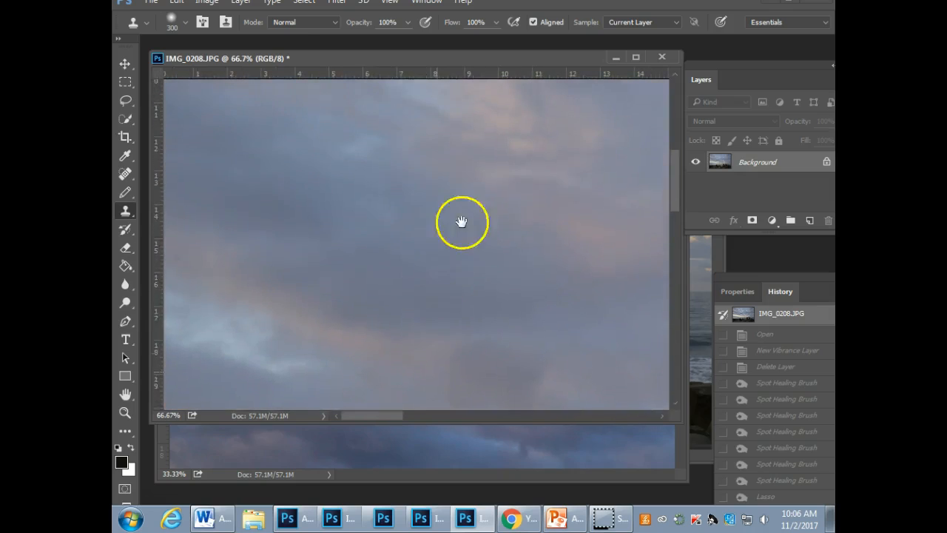
drag(474, 88, 478, 215)
mouse_move(568, 118)
mouse_down()
mouse_move(545, 241)
mouse_move(442, 224)
mouse_up()
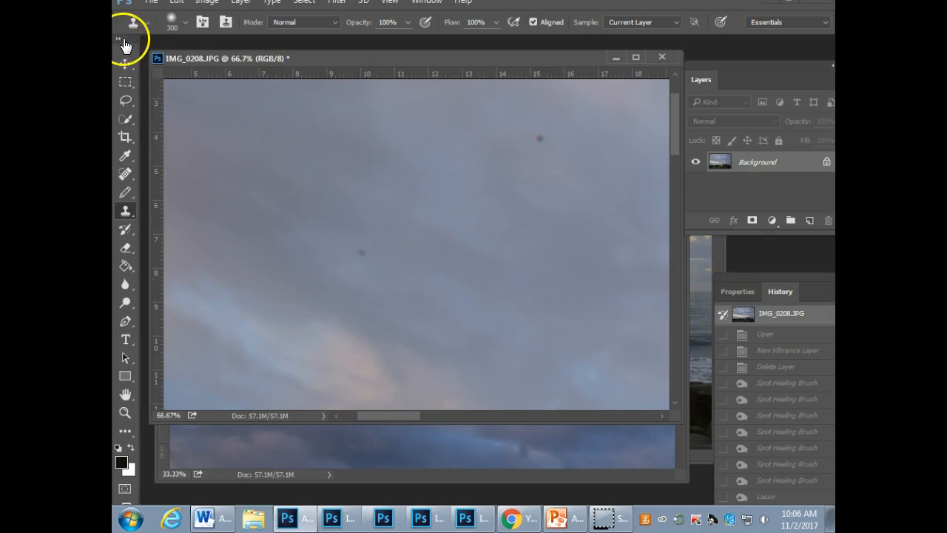
Move the toolbox closer to the photo and activate the Spot Healing Brush Tool.
drag(134, 42, 191, 48)
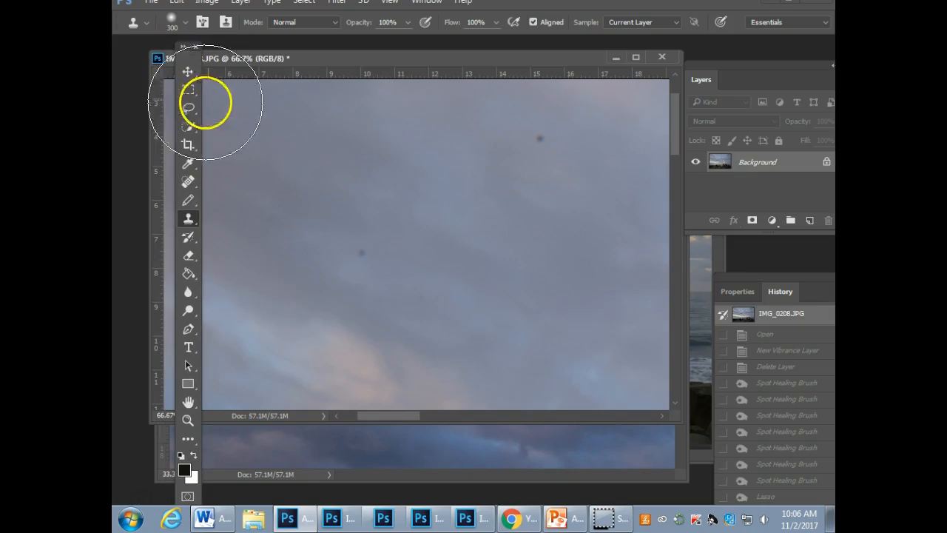
click(188, 183)
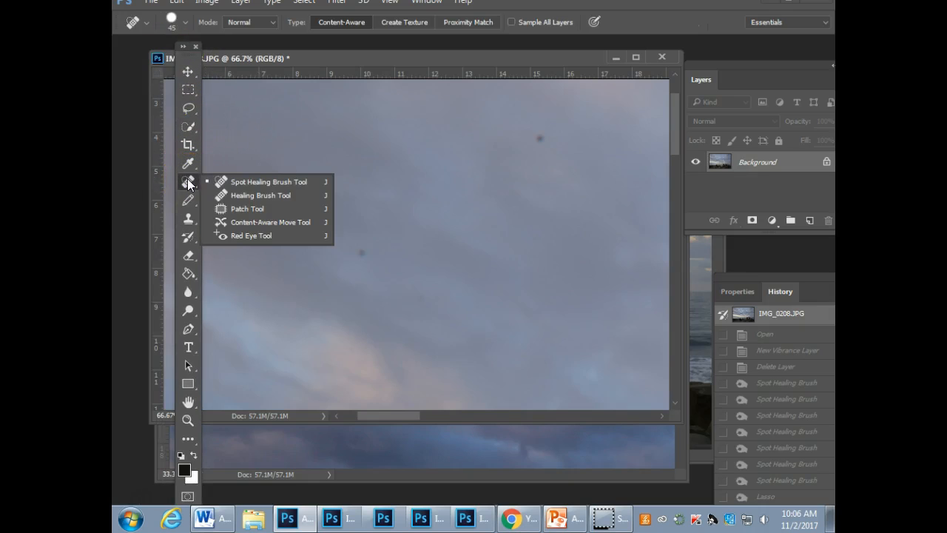
click(249, 181)
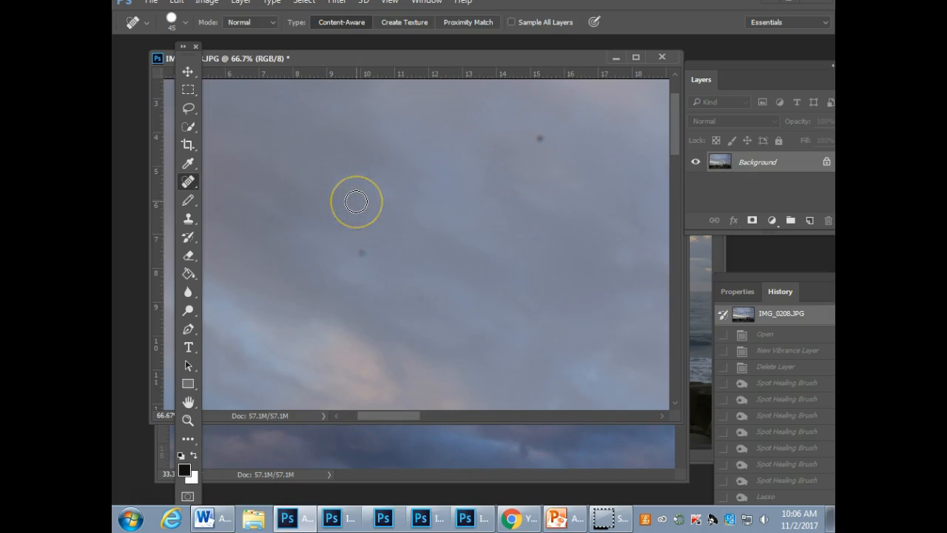
click(387, 184)
mouse_move(402, 181)
mouse_down()
mouse_move(321, 173)
mouse_move(408, 173)
mouse_up()
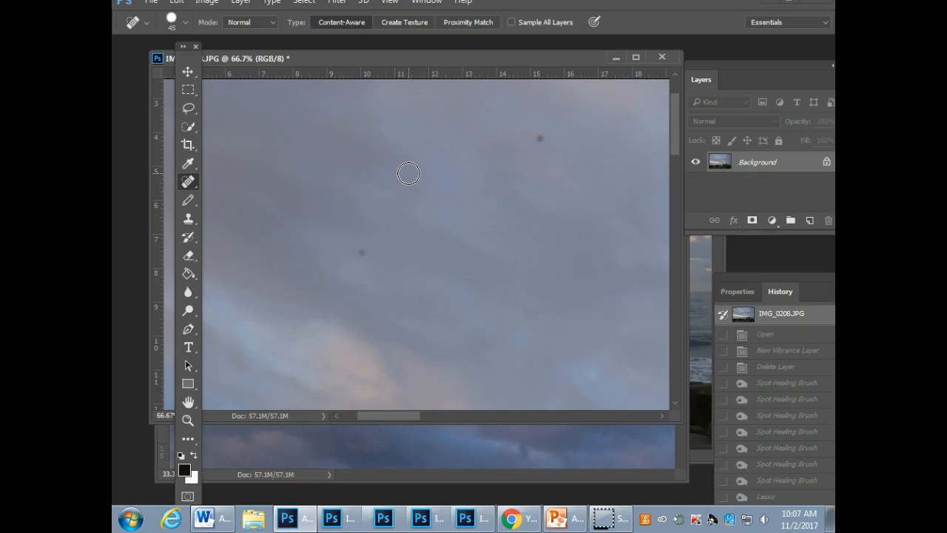
Set the Spot Healing Brush size to 25 px.
click(183, 23)
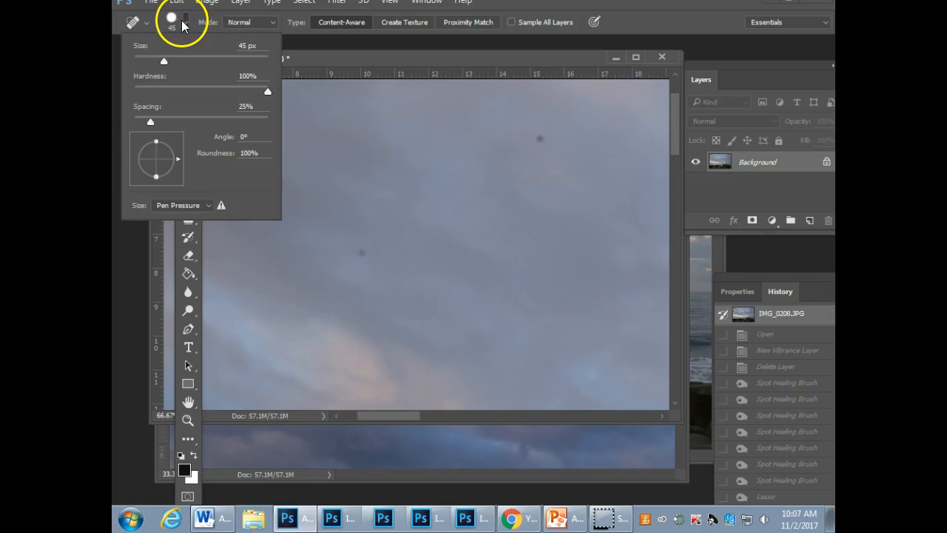
mouse_move(166, 61)
mouse_down()
mouse_move(210, 68)
mouse_move(151, 66)
mouse_up()
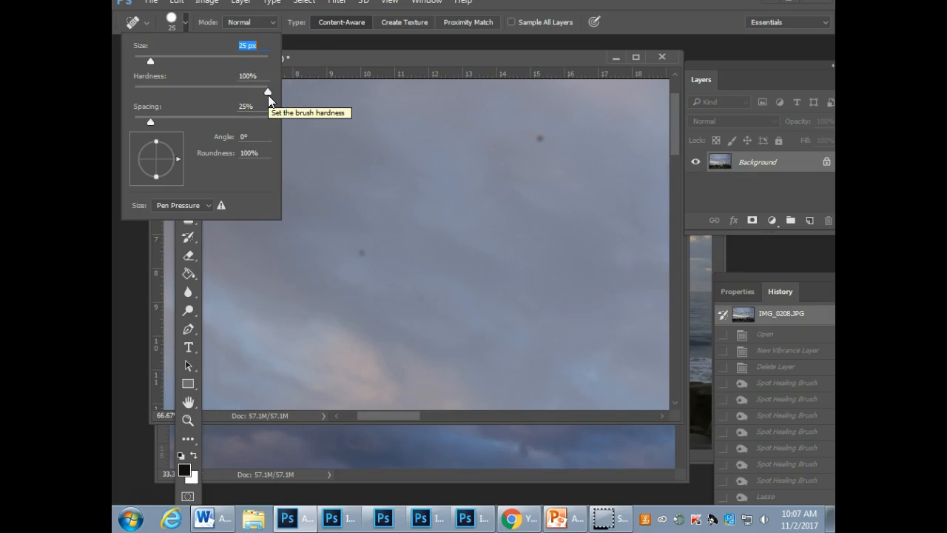
click(314, 43)
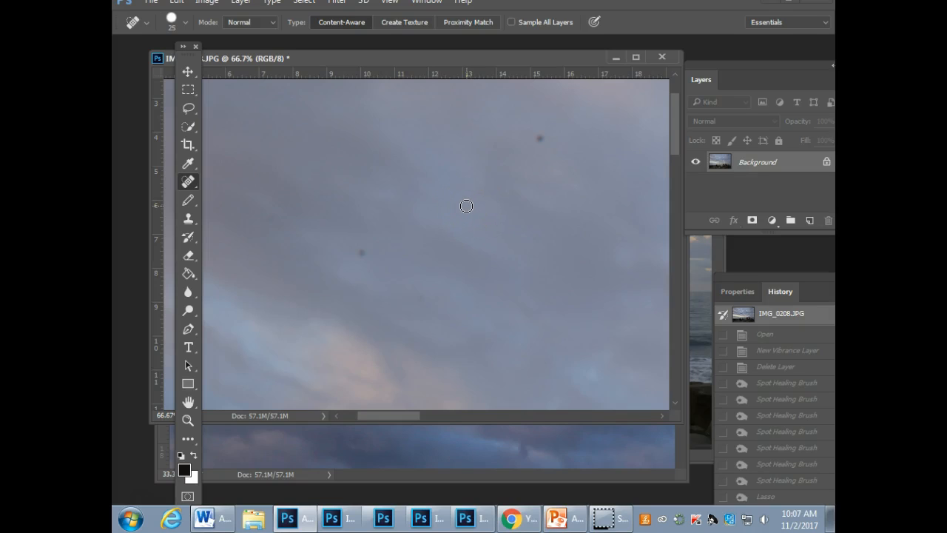
Enlarge the healing brush well beyond the spots and reduce it to 30 px, just larger than a dust spot.
key(bracketright)
key(bracketright)
key(bracketright)
key(bracketright)
key(bracketright)
key(bracketright)
key(bracketright)
key(bracketright)
key(bracketright)
key(bracketright)
key(bracketright)
key(bracketleft)
key(bracketleft)
key(bracketleft)
key(bracketleft)
key(bracketleft)
key(bracketleft)
click(437, 209)
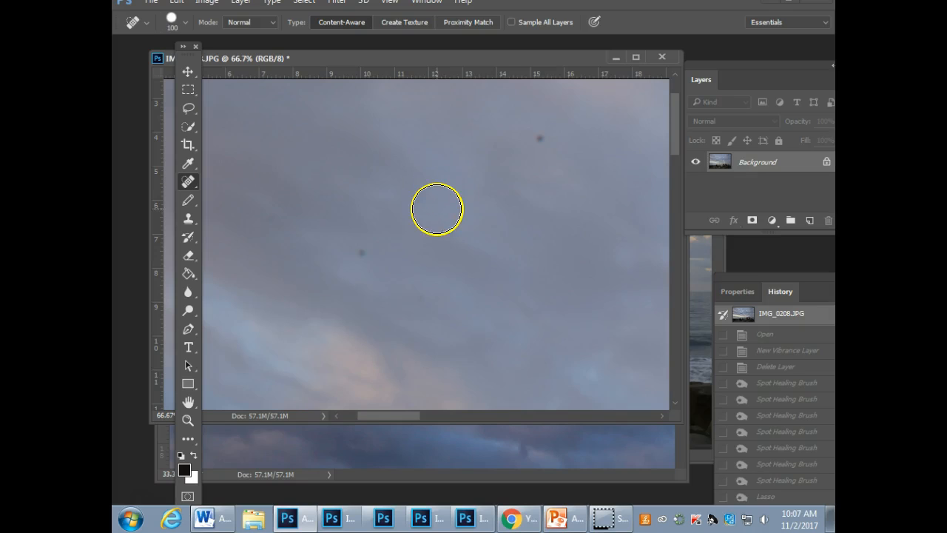
key(bracketleft)
key(bracketleft)
key(bracketleft)
key(bracketleft)
key(bracketleft)
key(bracketleft)
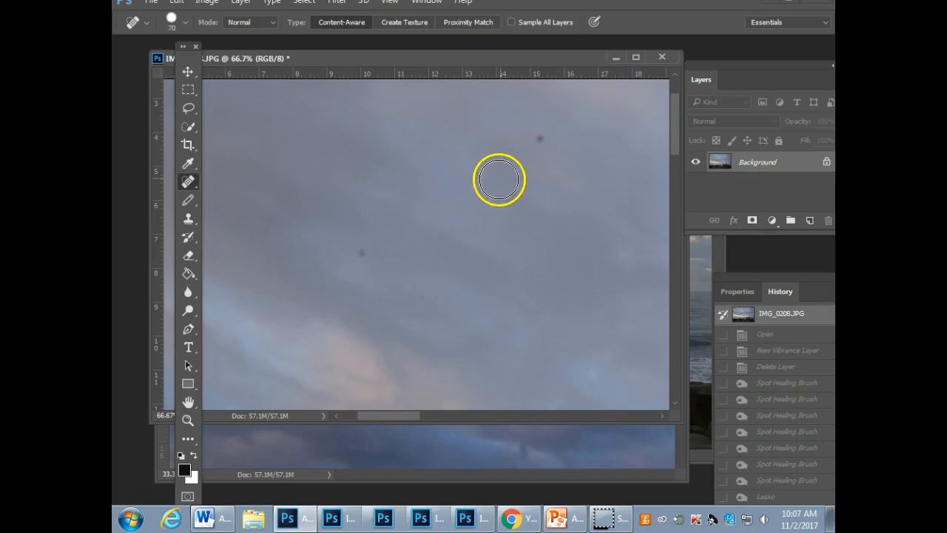
key(bracketleft)
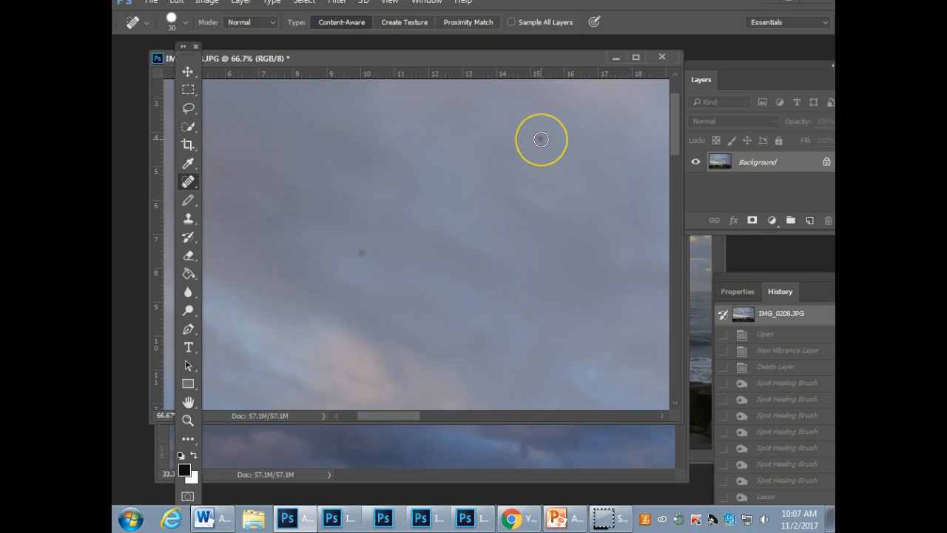
Try healing the two dark spots in the upper-left sky, and revert the photo to its original History snapshot.
click(541, 137)
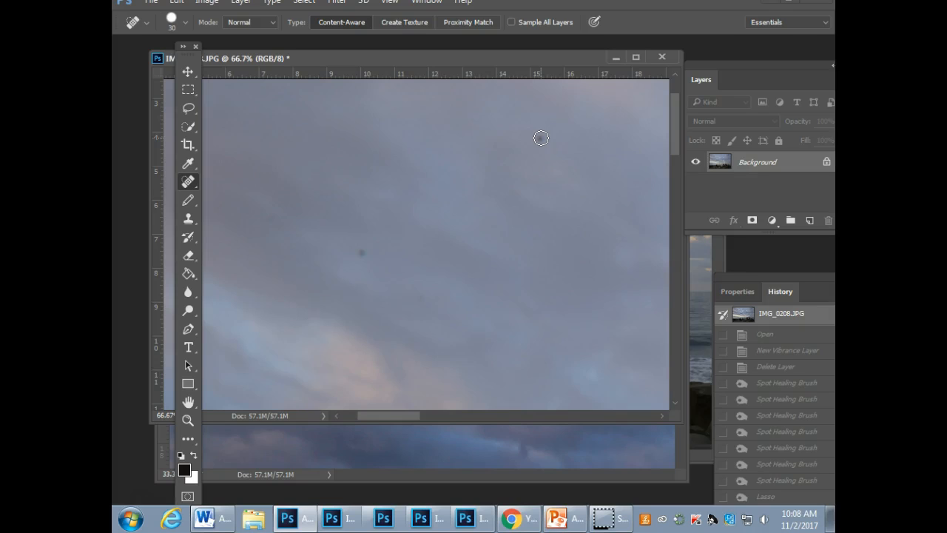
click(540, 139)
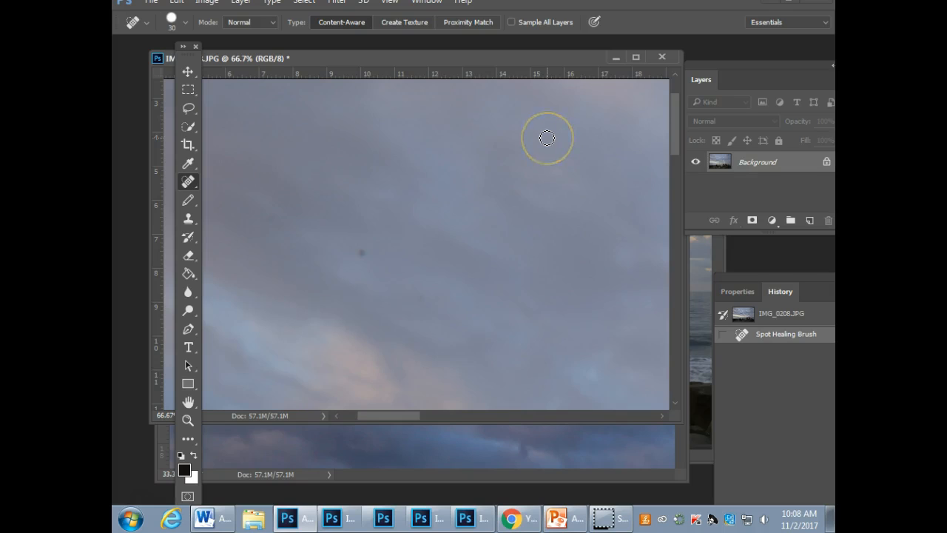
click(362, 252)
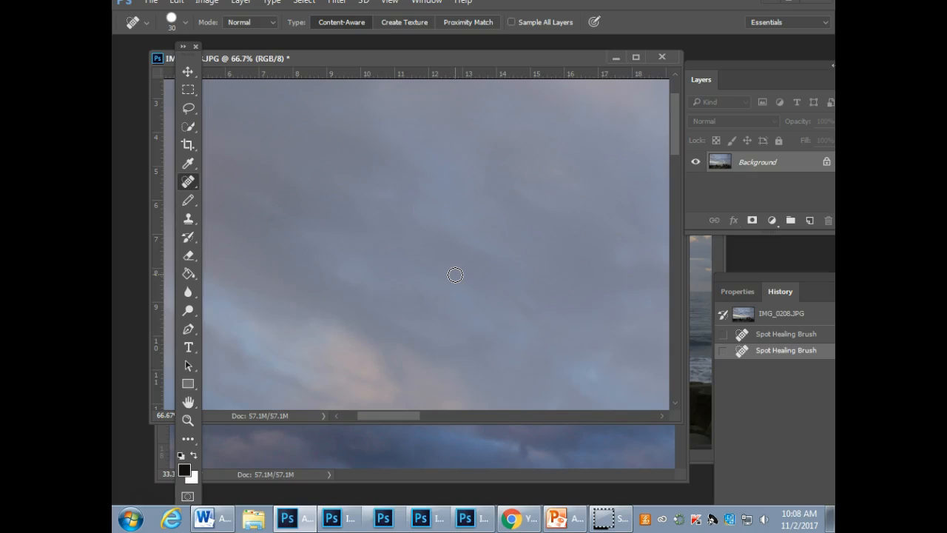
key(ctrl+z)
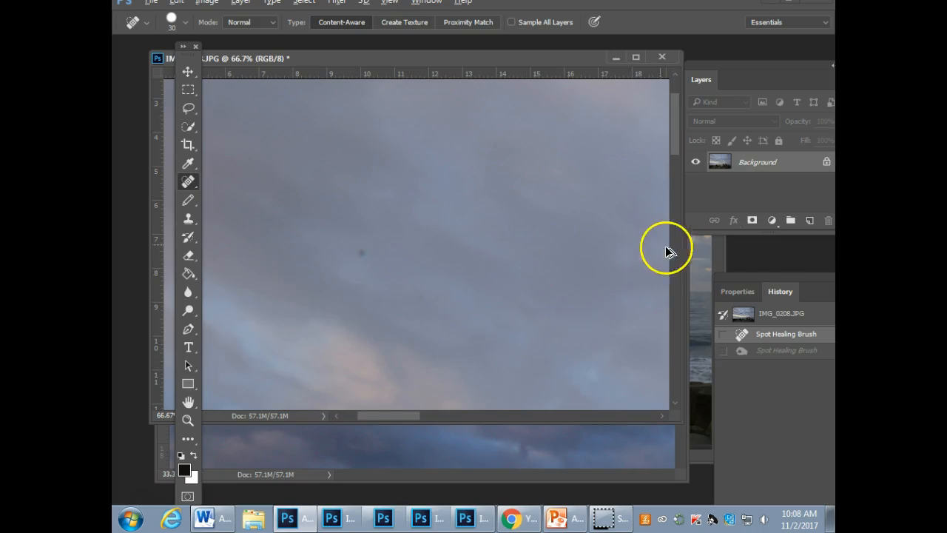
click(782, 312)
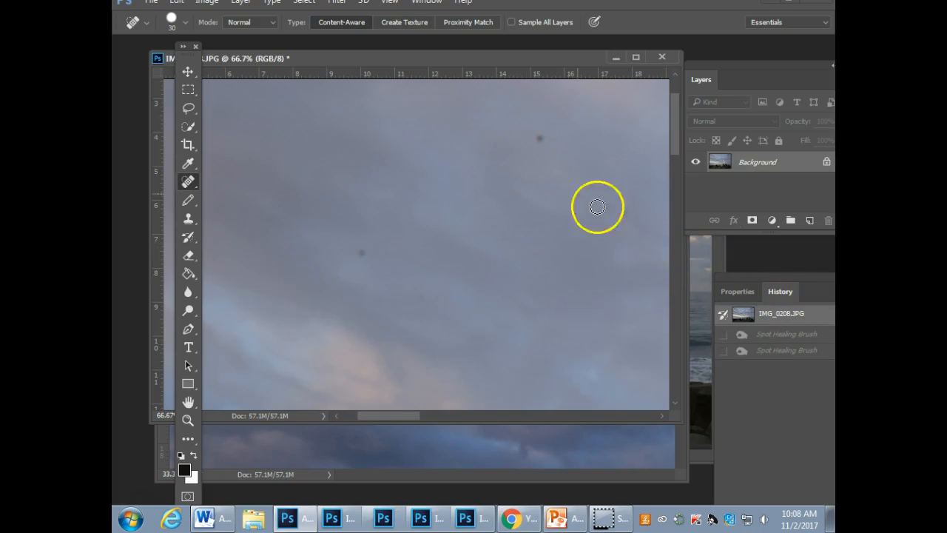
Heal the two dark spots in the upper-left sky and the small spot near the horizon at the photo's left side.
click(540, 138)
click(362, 253)
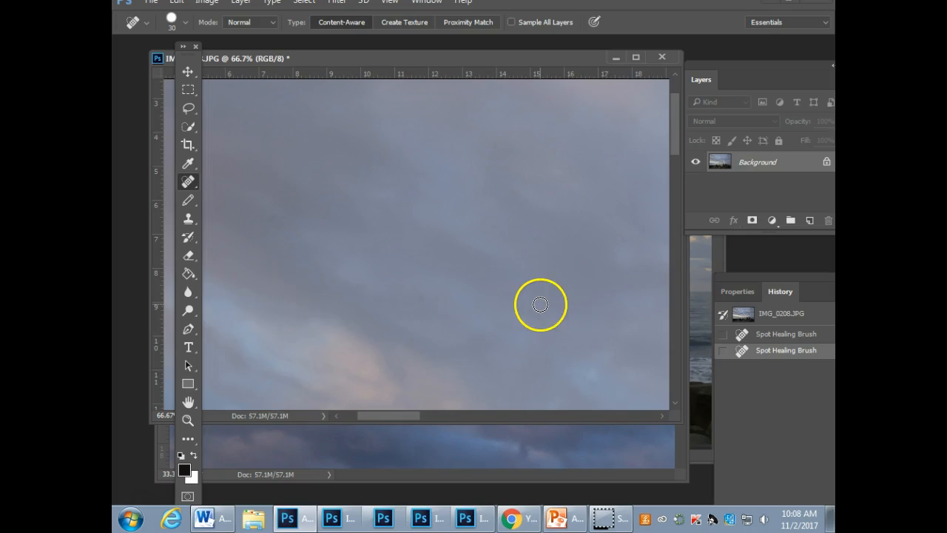
drag(528, 286, 468, 165)
scroll(468, 164, down, 5)
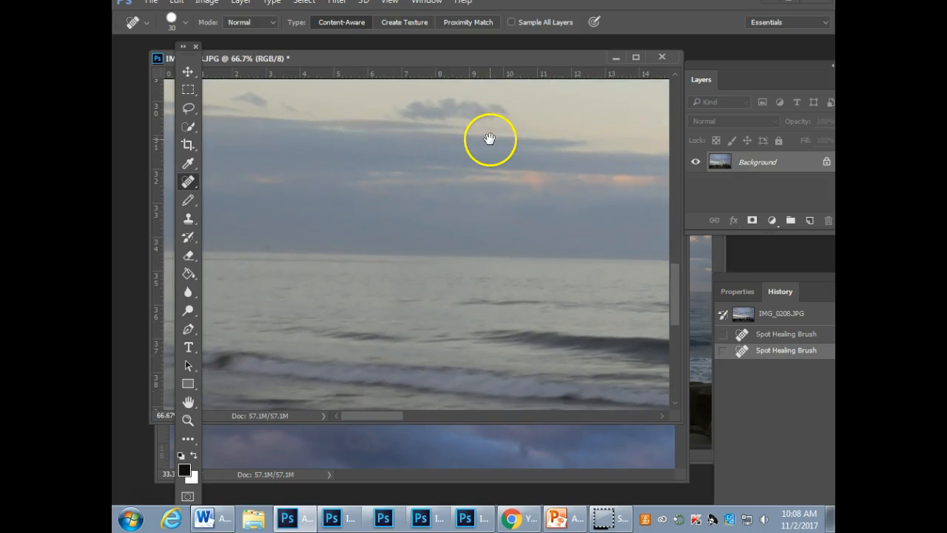
click(279, 247)
Follow the horizon to the photo's right side and heal two dust spots in the sky above the rocks.
drag(501, 190, 136, 158)
drag(474, 222, 276, 201)
drag(459, 206, 444, 309)
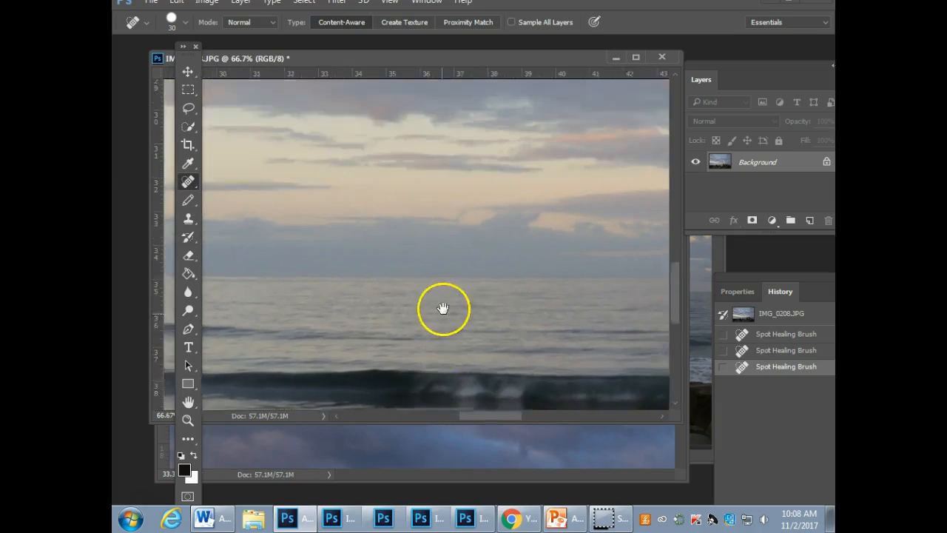
drag(433, 267, 190, 209)
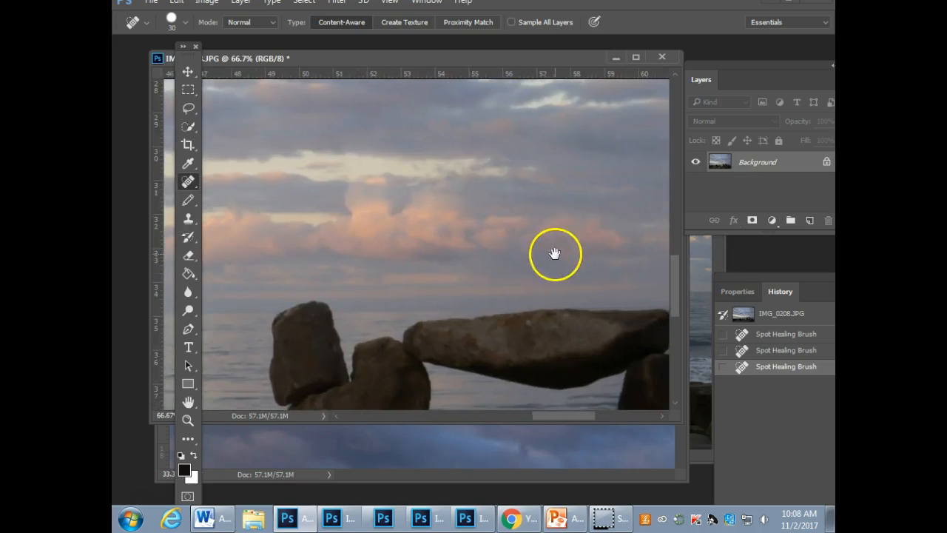
drag(555, 254, 224, 236)
drag(517, 274, 264, 237)
drag(565, 277, 253, 274)
drag(358, 245, 336, 361)
drag(497, 141, 434, 354)
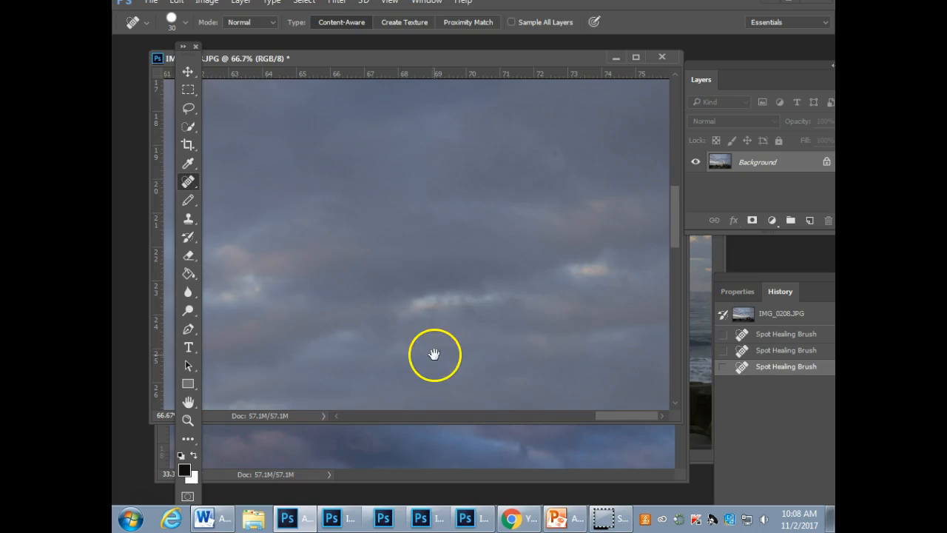
click(555, 151)
drag(453, 243, 441, 385)
drag(487, 177, 464, 304)
click(336, 331)
Heal three more dust spots in the upper-right sky.
drag(444, 246, 425, 353)
drag(456, 290, 464, 338)
drag(531, 82, 550, 196)
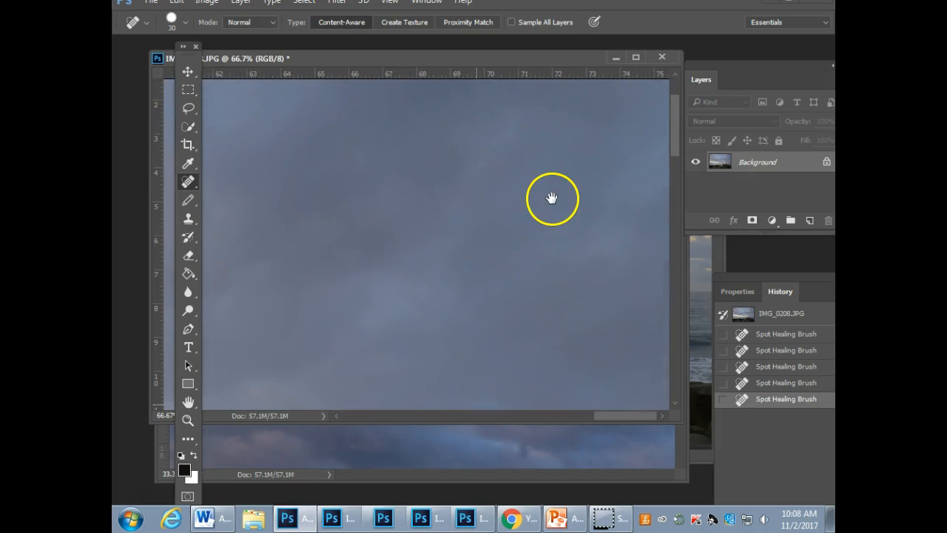
click(515, 171)
click(399, 150)
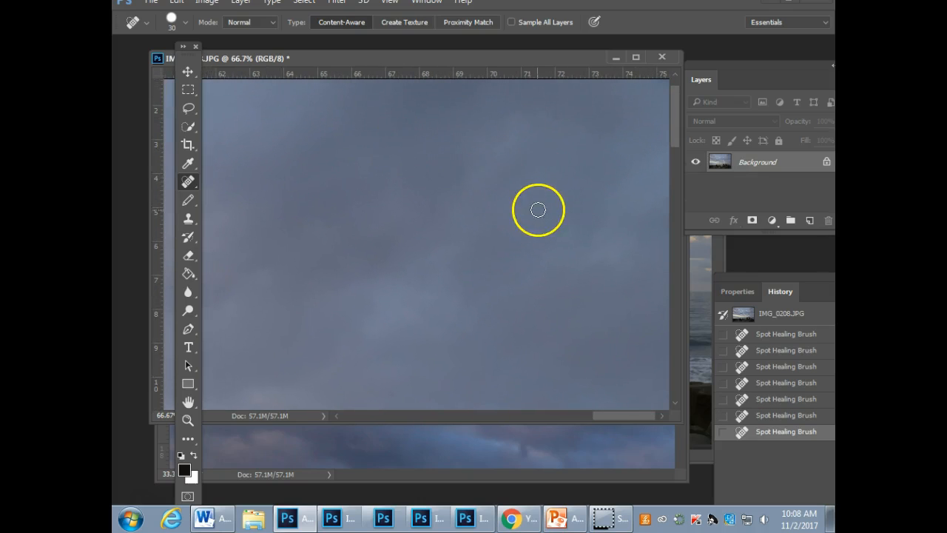
click(540, 200)
Heal the dust spot close to the photo's top edge, just inward from the upper-right corner.
drag(494, 276, 480, 318)
drag(435, 245, 554, 256)
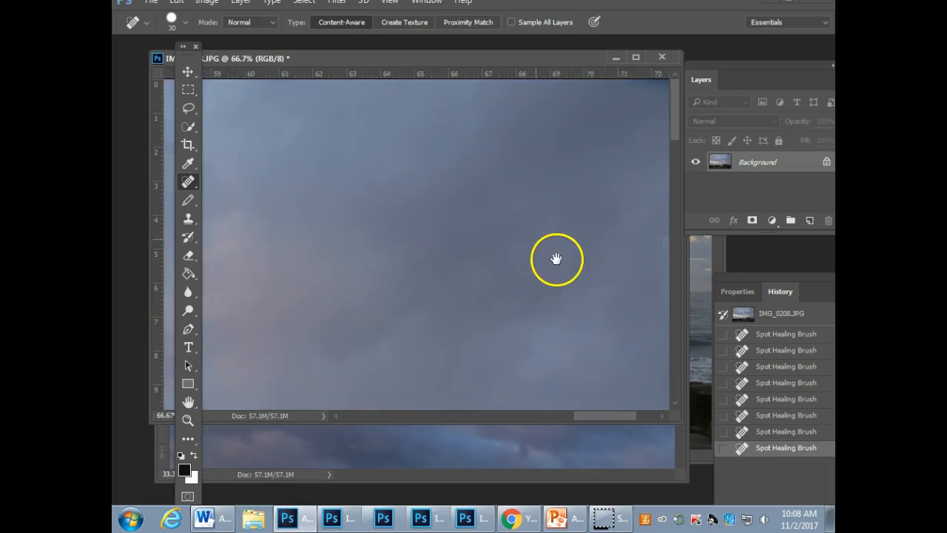
mouse_move(370, 227)
mouse_down()
mouse_move(514, 251)
mouse_move(578, 175)
mouse_move(488, 201)
mouse_up()
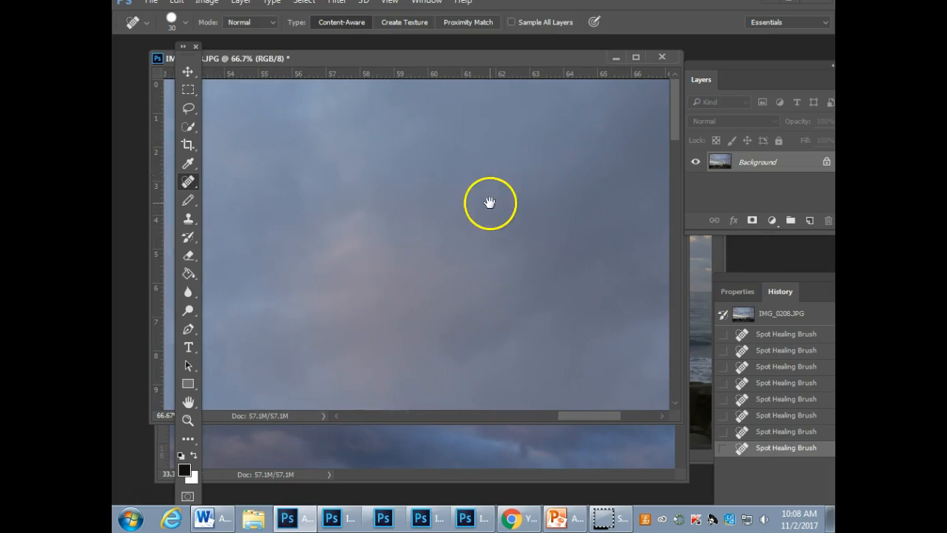
click(576, 98)
Examine the top of the sky toward the left, and diagonally down to the dark rocks, for remaining spots.
mouse_move(370, 222)
mouse_down()
mouse_move(556, 243)
mouse_move(586, 234)
mouse_move(474, 238)
mouse_up()
drag(313, 223, 439, 229)
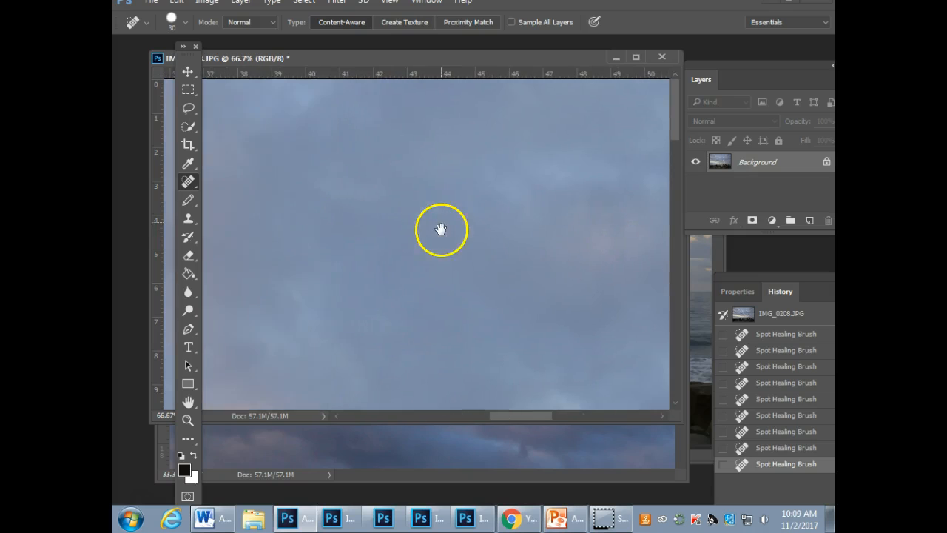
drag(297, 192, 482, 205)
drag(341, 200, 452, 207)
drag(352, 230, 404, 239)
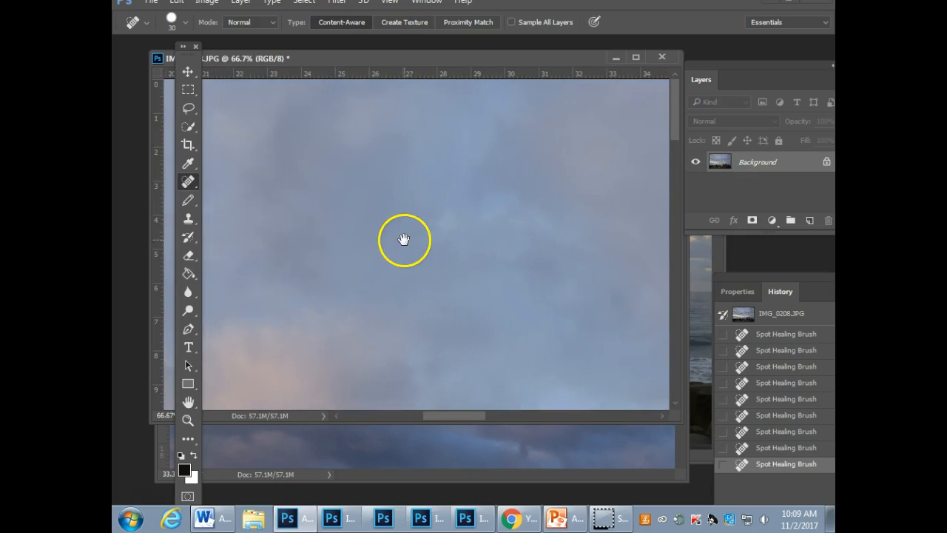
drag(260, 237, 252, 207)
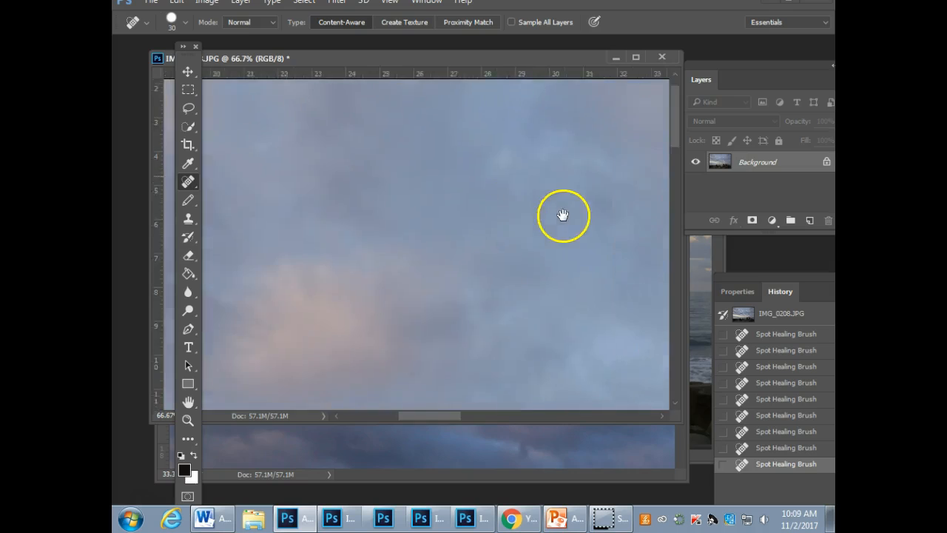
drag(562, 216, 215, 159)
drag(520, 194, 211, 118)
drag(522, 244, 214, 160)
drag(529, 293, 530, 227)
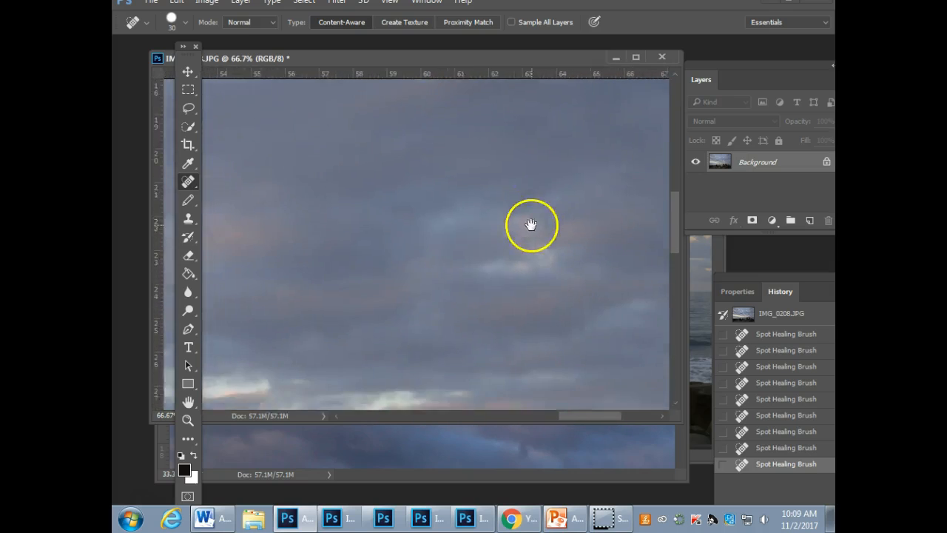
drag(479, 300, 505, 221)
drag(412, 247, 360, 121)
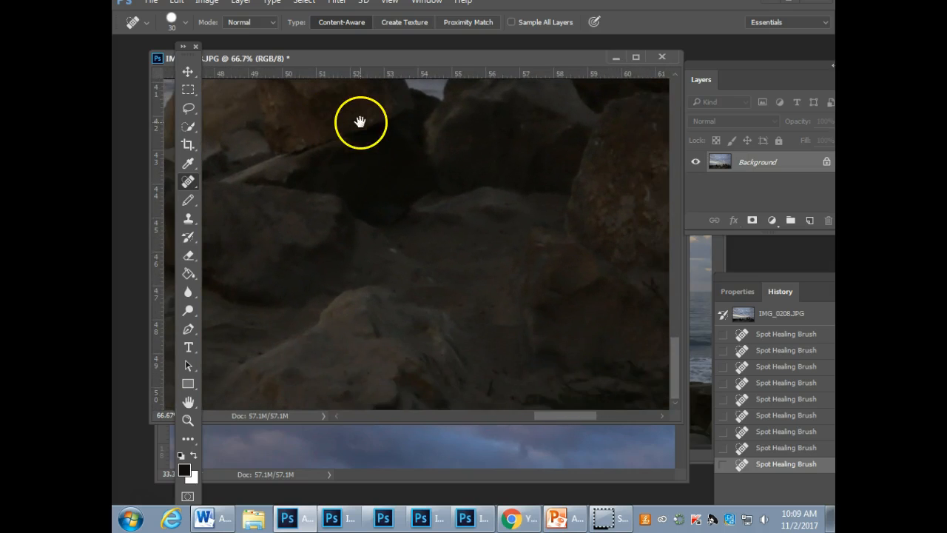
Heal two small light specks on the sand between the foreground rocks at 66.7% magnification.
key(ctrl+minus)
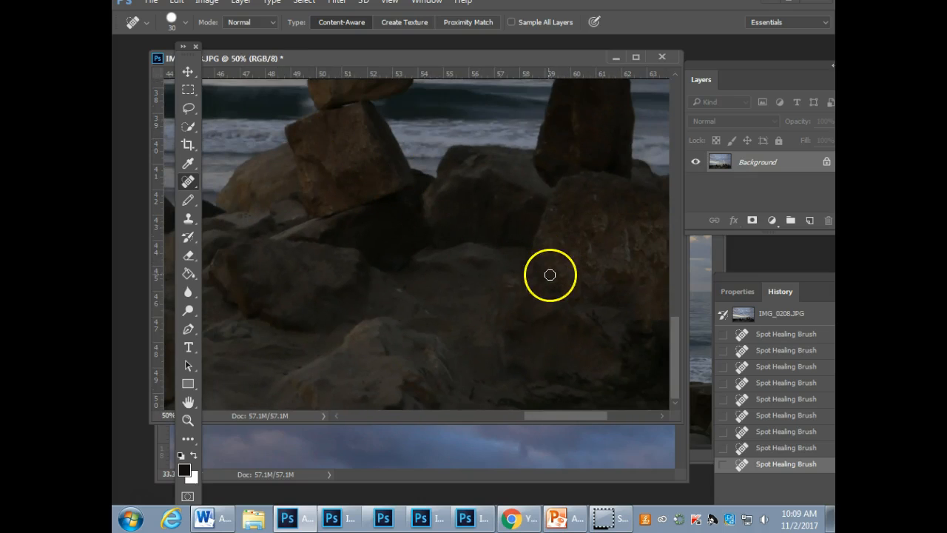
key(ctrl+plus)
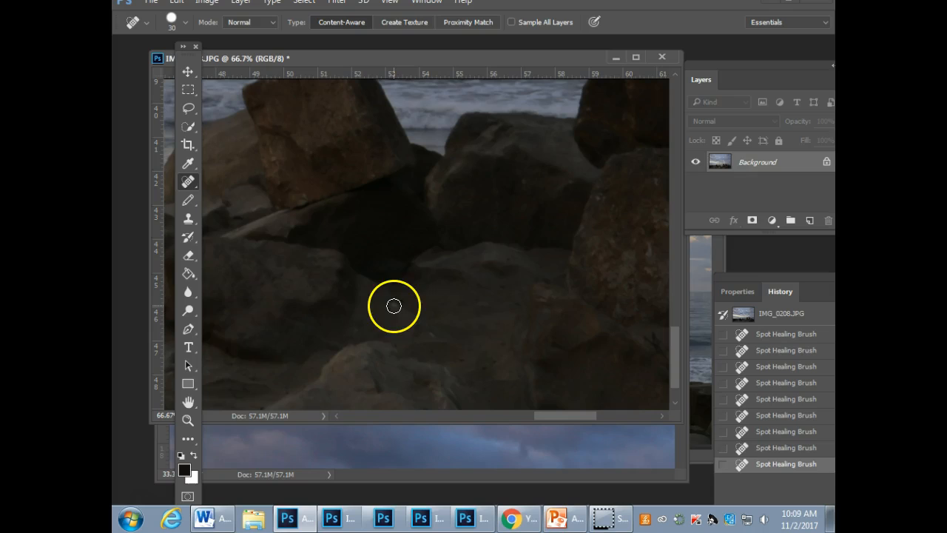
click(393, 306)
click(448, 334)
Examine the foreground rocks toward the left of the photo and the sea above them for remaining specks.
drag(352, 277, 582, 278)
mouse_move(266, 299)
mouse_down()
mouse_move(555, 284)
mouse_move(639, 253)
mouse_up()
drag(381, 222, 461, 247)
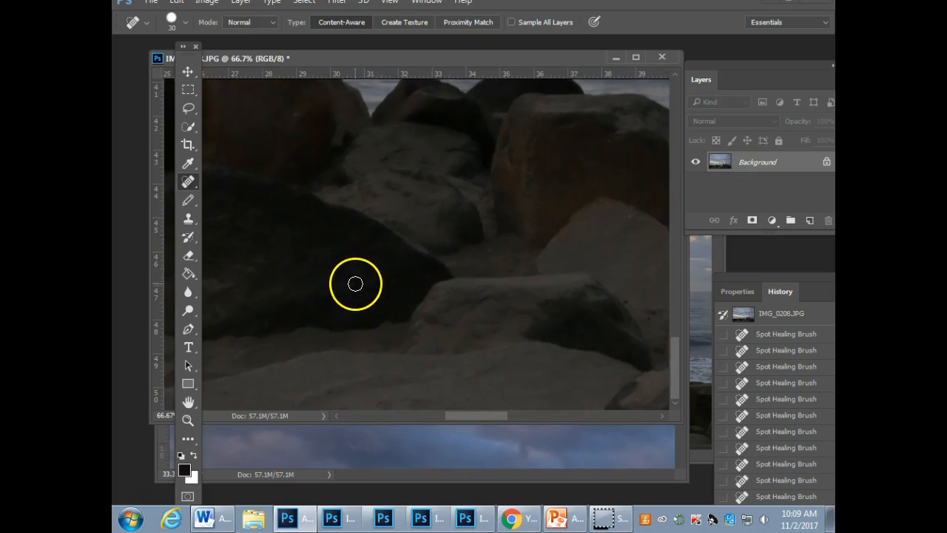
mouse_move(339, 291)
mouse_down()
mouse_move(513, 281)
mouse_move(534, 226)
mouse_up()
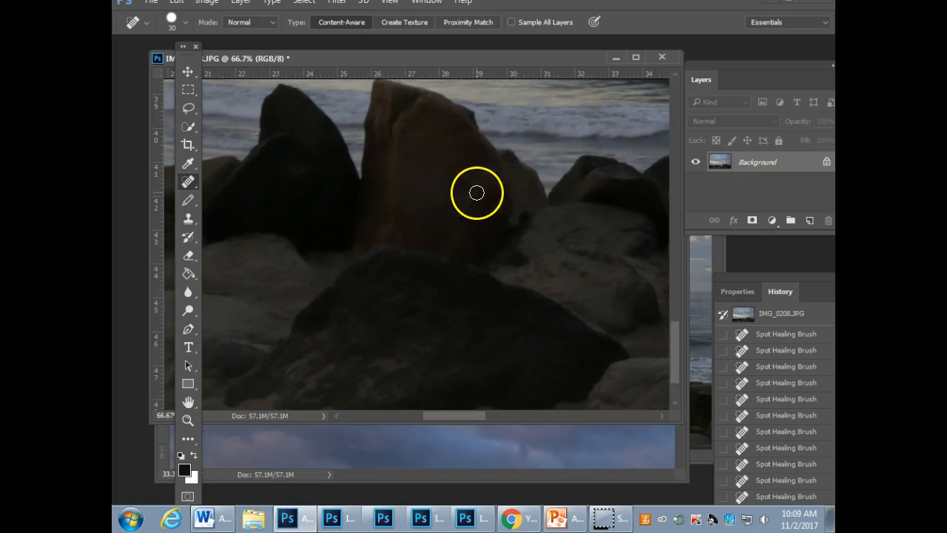
drag(439, 303, 641, 296)
drag(322, 294, 545, 301)
mouse_move(543, 244)
mouse_down()
mouse_move(560, 244)
mouse_move(594, 319)
mouse_move(685, 316)
mouse_move(691, 273)
mouse_move(443, 254)
mouse_up()
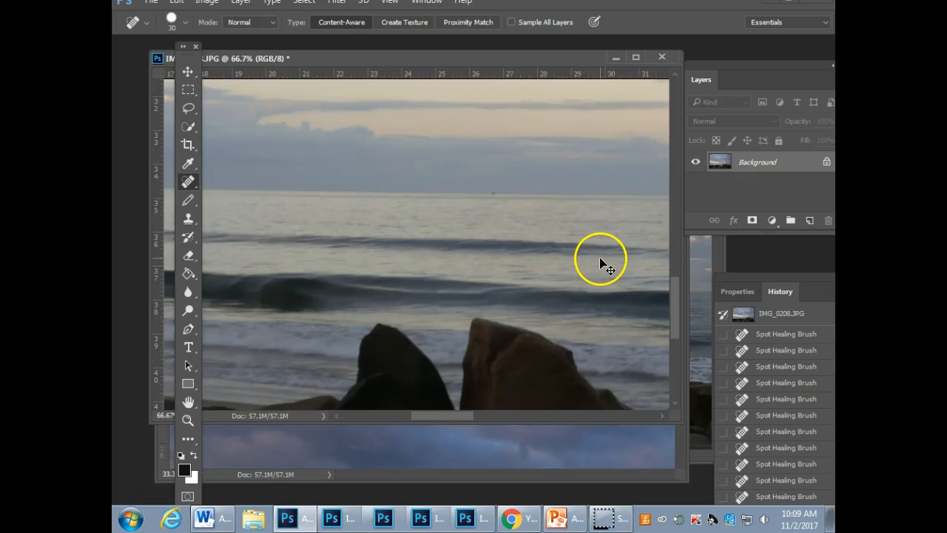
drag(603, 270, 433, 206)
drag(601, 234, 446, 262)
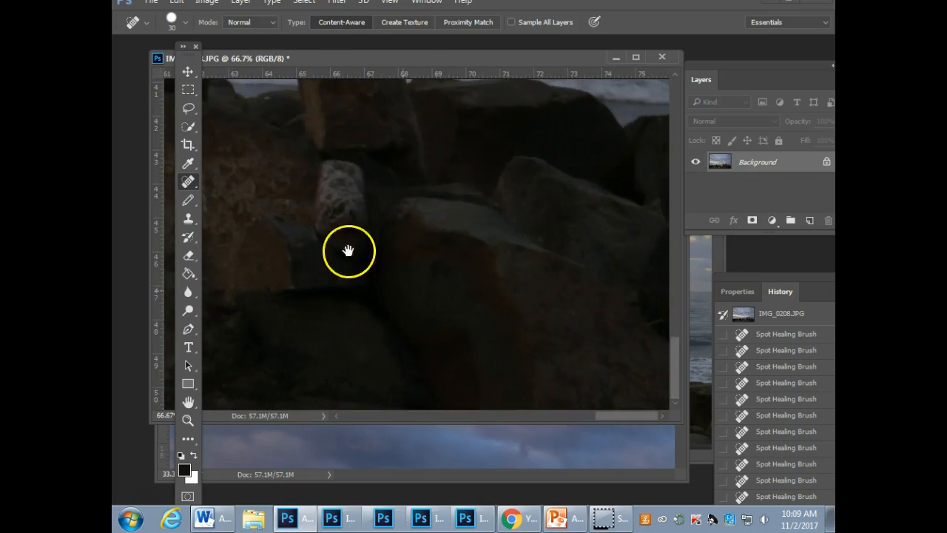
Examine the dark rocks at the photo's lower right, plus the sea and low sky above them, for remaining specks.
mouse_move(509, 273)
mouse_down()
mouse_move(541, 383)
mouse_move(495, 343)
mouse_move(505, 370)
mouse_up()
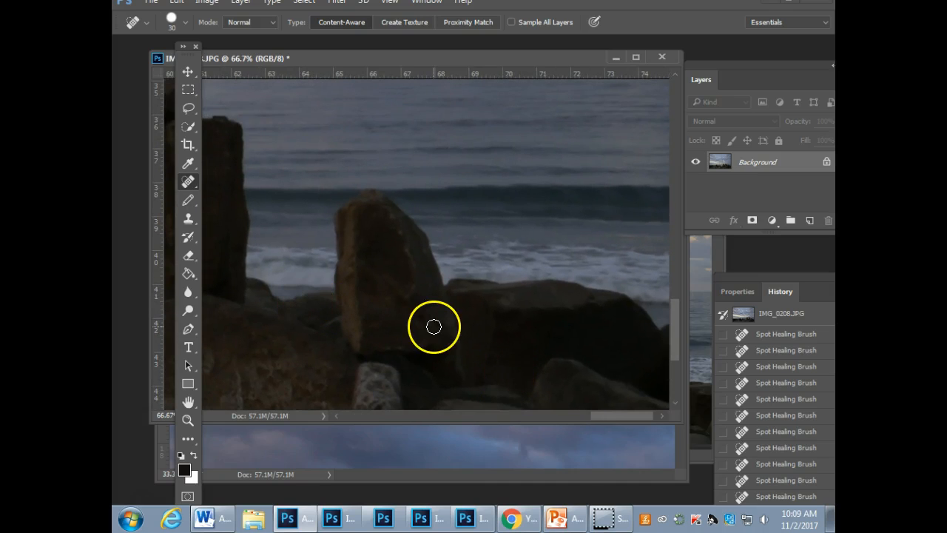
drag(514, 218, 558, 320)
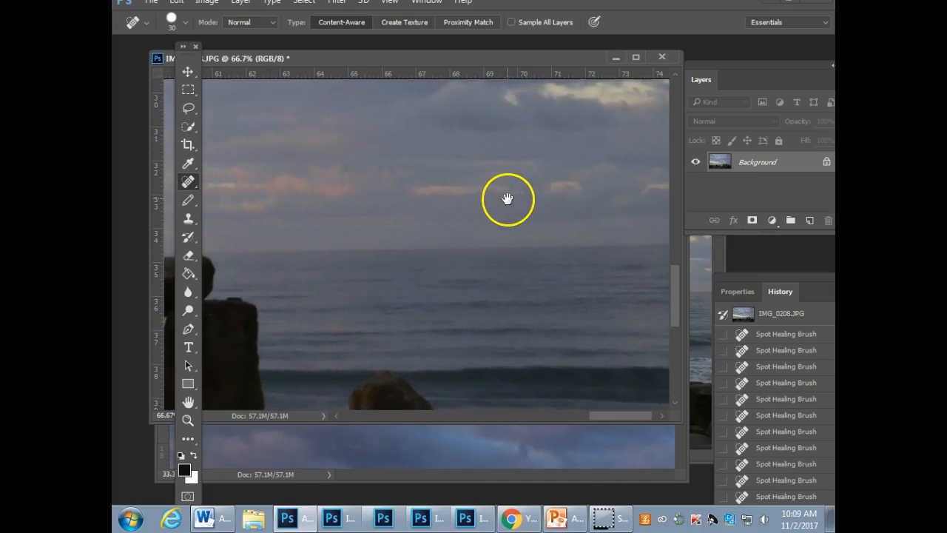
drag(351, 182, 496, 180)
drag(294, 173, 469, 160)
drag(207, 154, 410, 148)
drag(297, 131, 319, 134)
drag(275, 180, 402, 133)
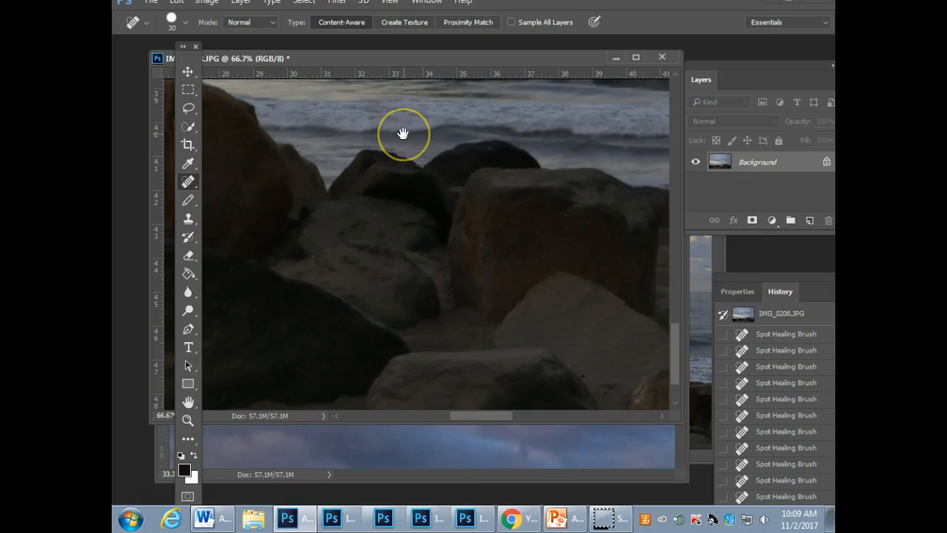
Review the whole healed photo, and inspect the dark upper-right corner of the sky at 33.3% magnification.
key(ctrl+minus)
key(ctrl+minus)
key(ctrl+minus)
key(ctrl+minus)
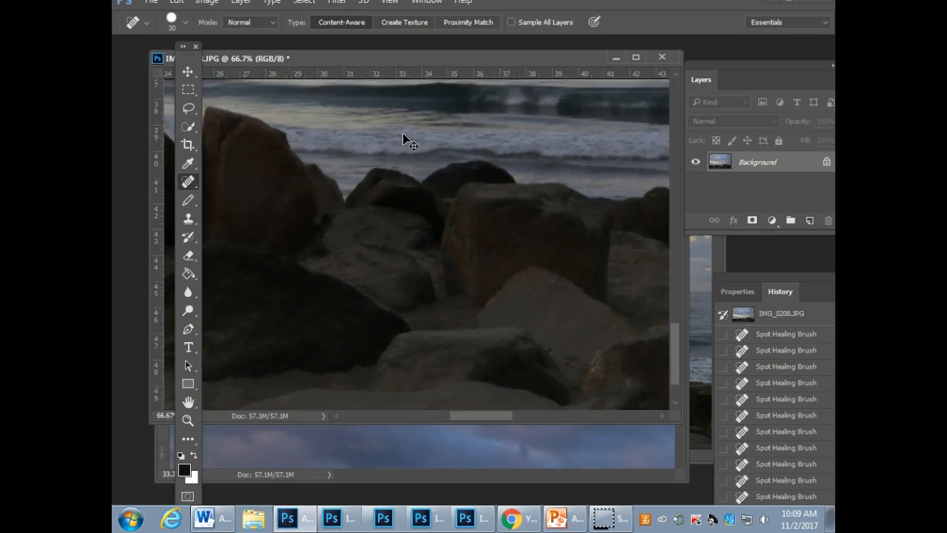
key(ctrl+minus)
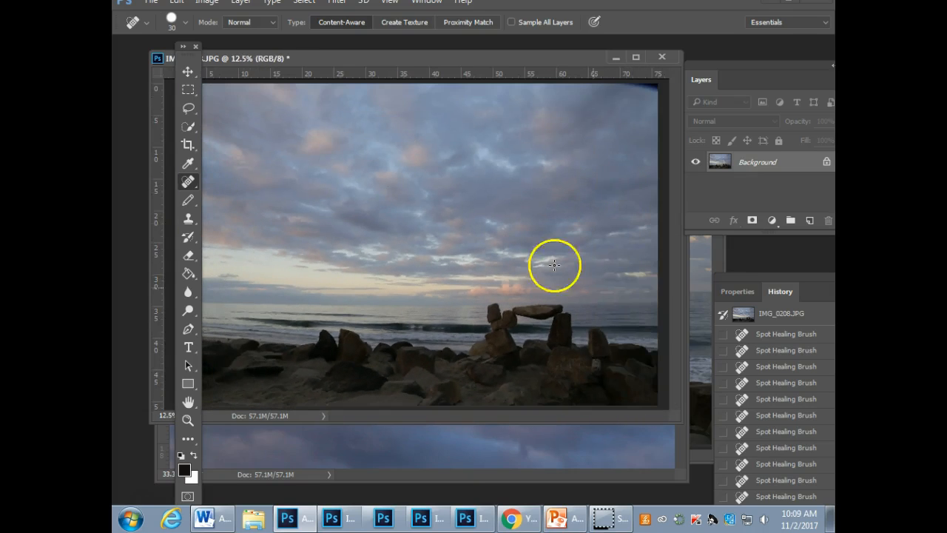
key(ctrl+minus)
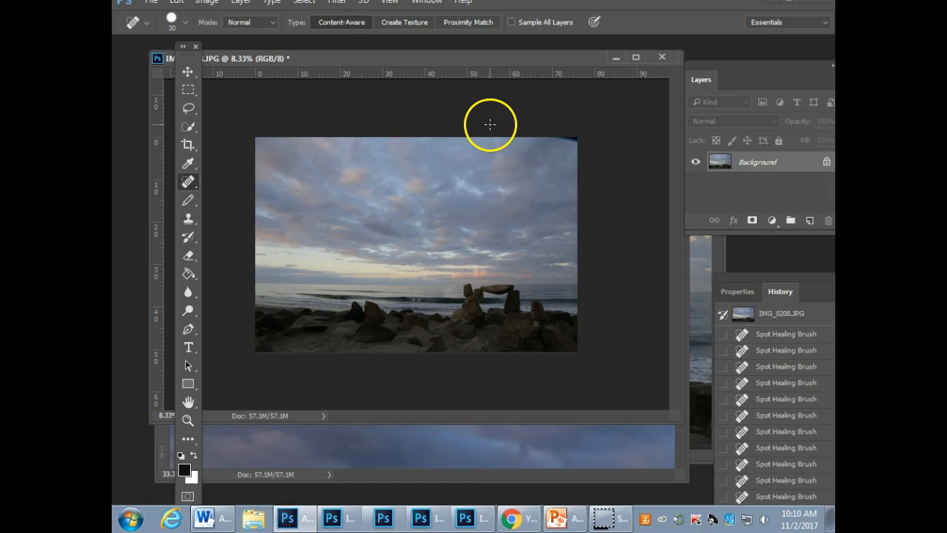
key(ctrl+plus)
key(ctrl+plus)
key(ctrl+plus)
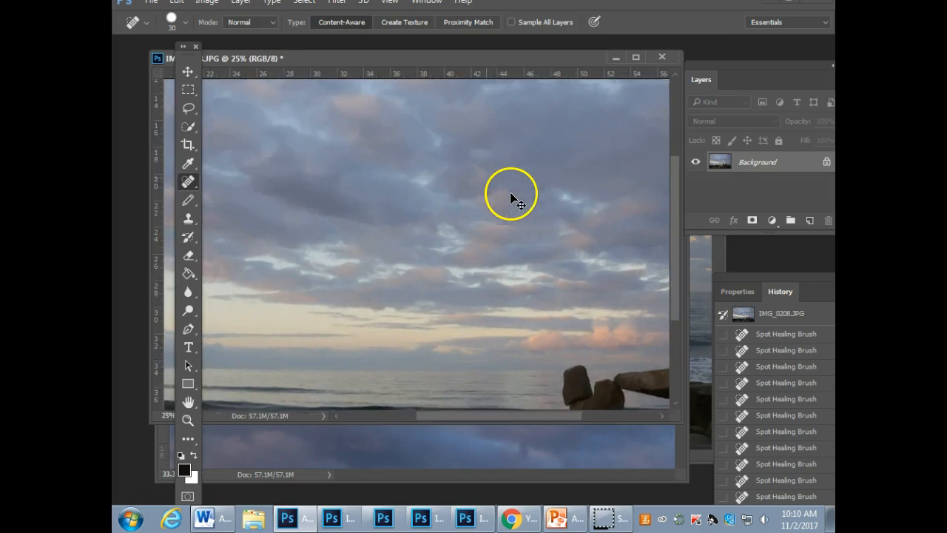
key(space)
drag(582, 165, 561, 177)
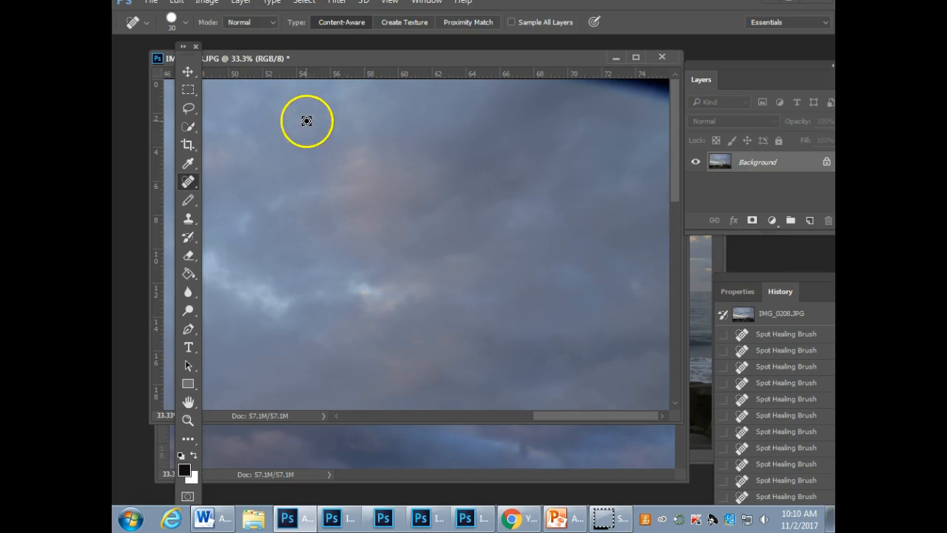
Draw a loose freehand Lasso selection around the balanced rocks and the stone bridging them.
click(189, 110)
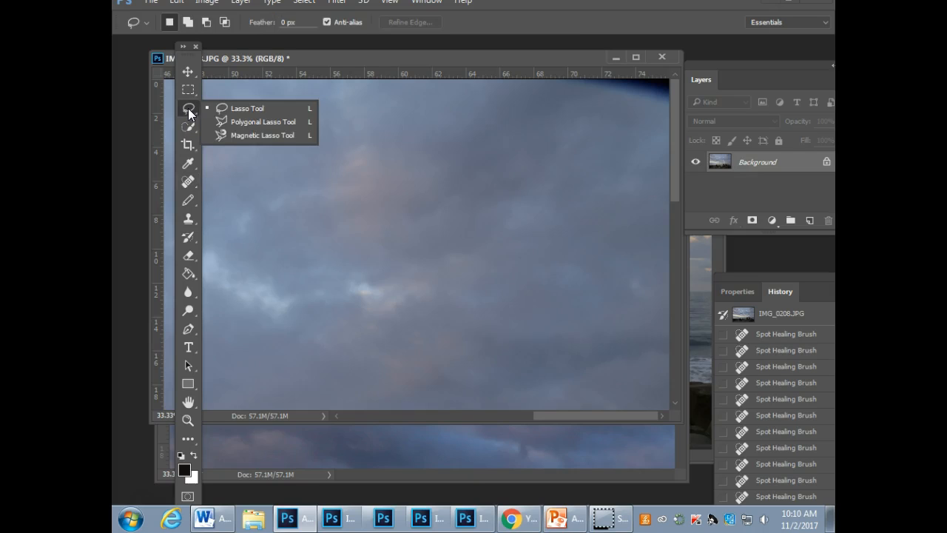
click(238, 106)
key(space)
drag(446, 266, 476, 222)
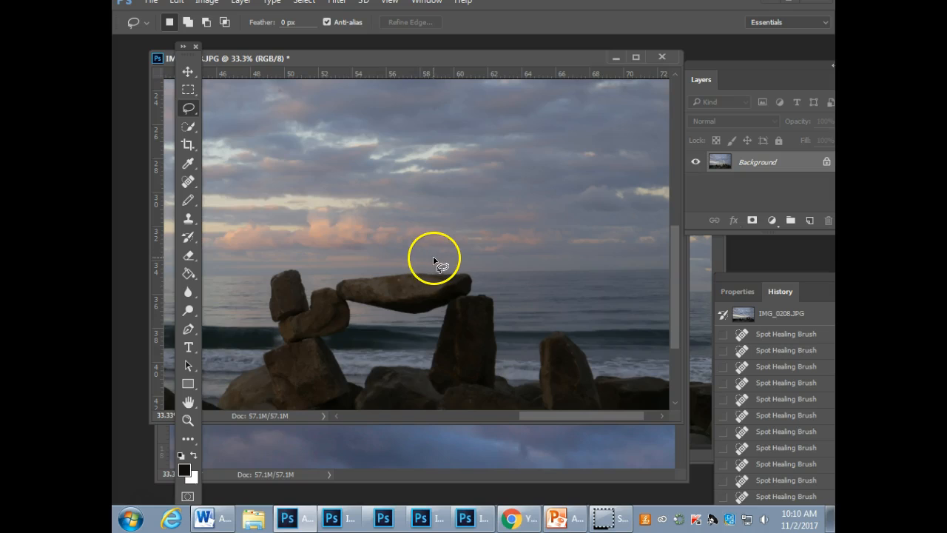
mouse_move(435, 259)
mouse_down()
mouse_move(306, 244)
mouse_move(242, 260)
mouse_move(229, 303)
mouse_move(250, 343)
mouse_move(289, 359)
mouse_move(407, 357)
mouse_move(518, 319)
mouse_move(517, 272)
mouse_up()
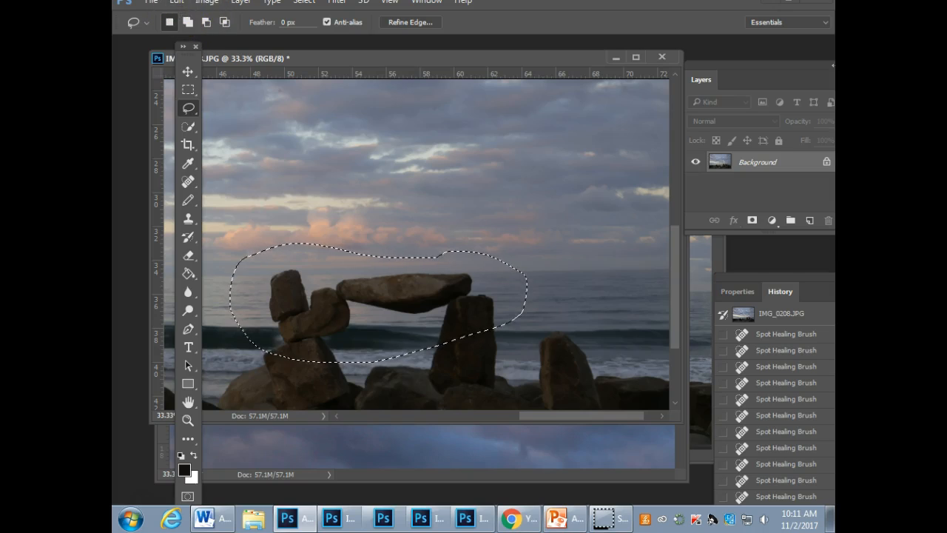
Try a Brightness/Contrast adjustment with brightness 84 and contrast -23 on the selected rocks.
click(206, 2)
mouse_move(222, 37)
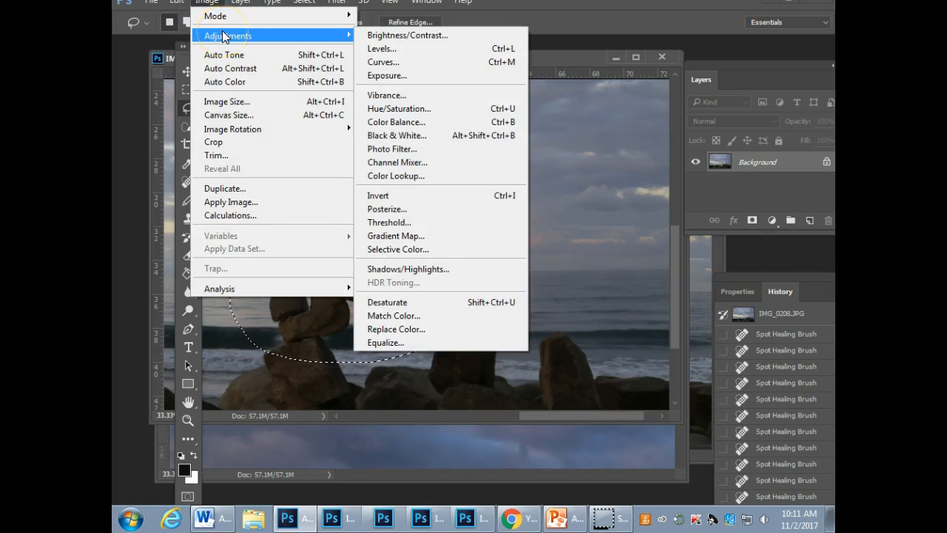
click(415, 36)
drag(498, 323, 703, 248)
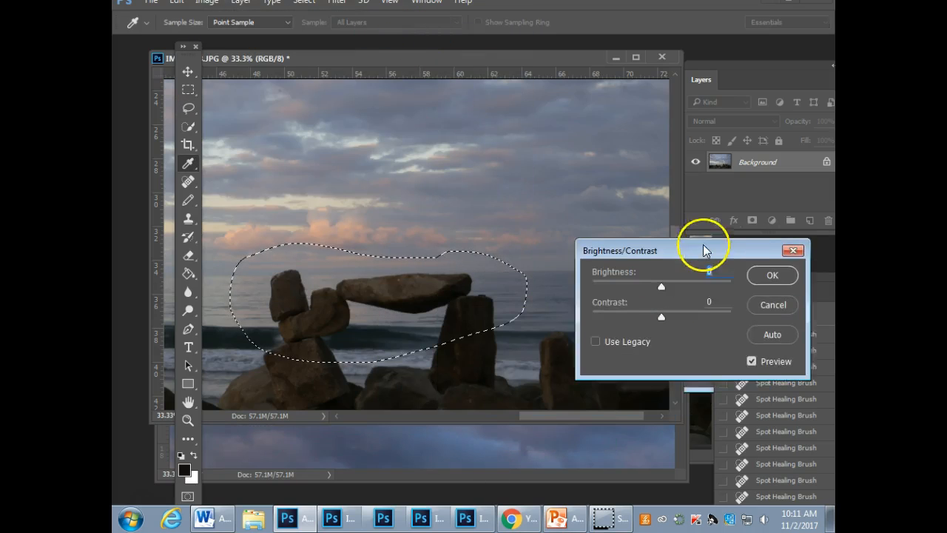
drag(668, 283, 705, 288)
drag(666, 313, 635, 315)
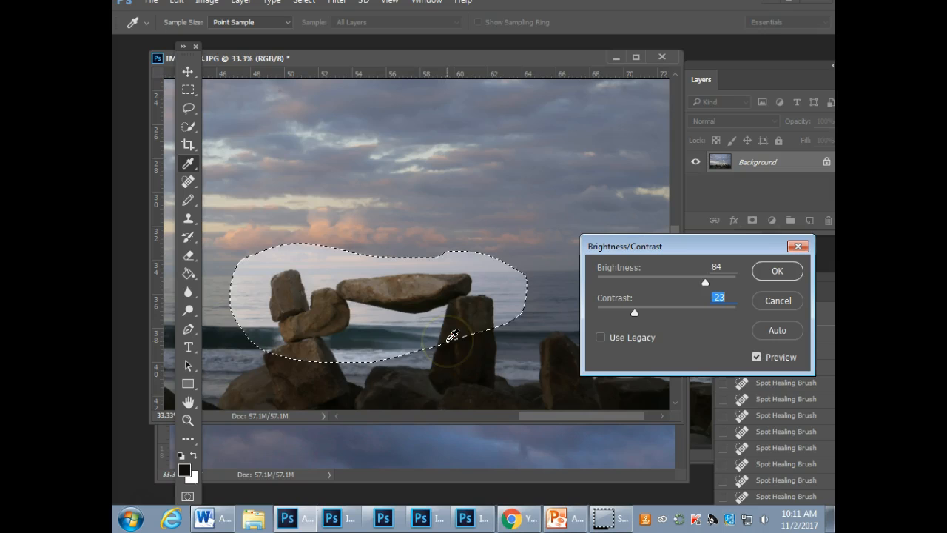
click(778, 301)
key(l)
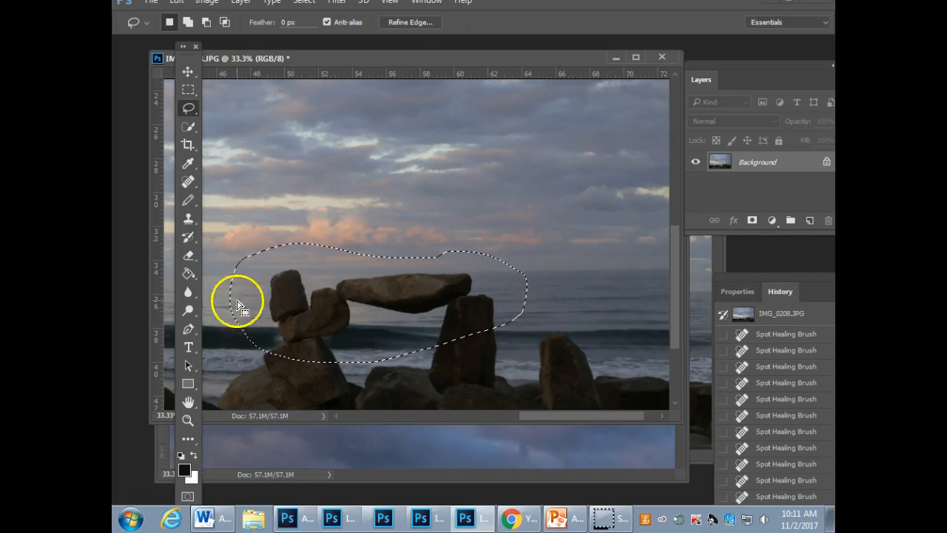
Replace the selection with a freehand one around only the flat bridging stone, and deselect it.
click(302, 334)
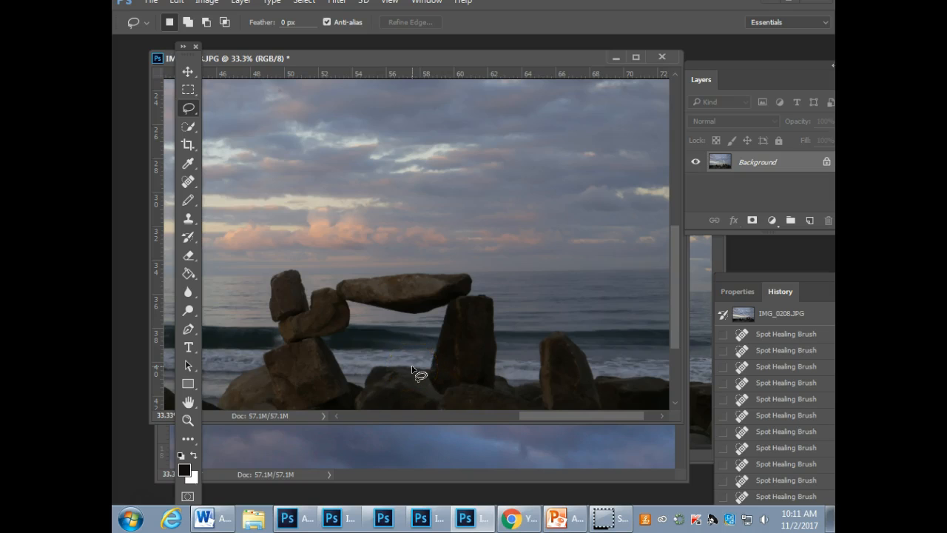
mouse_move(337, 263)
mouse_down()
mouse_move(342, 297)
mouse_move(375, 311)
mouse_move(426, 320)
mouse_move(482, 291)
mouse_move(458, 255)
mouse_move(359, 232)
mouse_up()
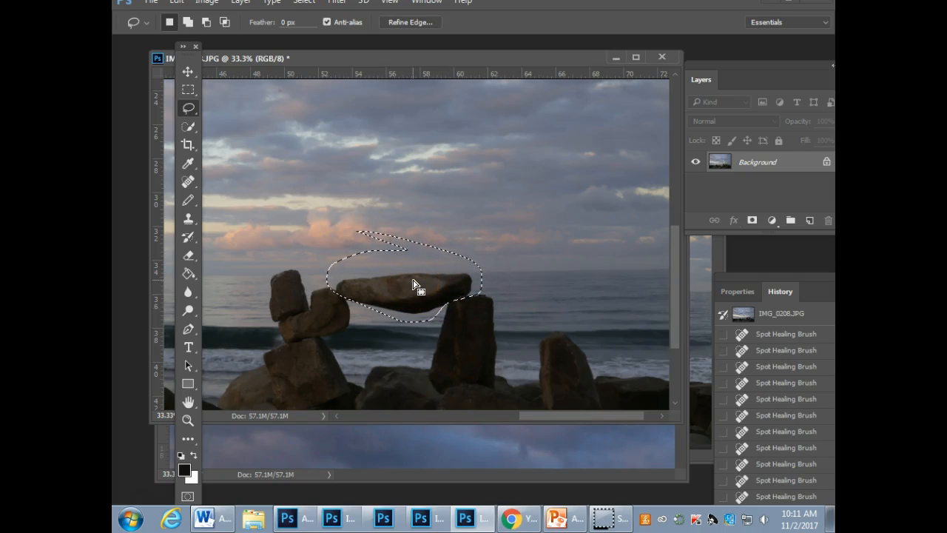
click(413, 283)
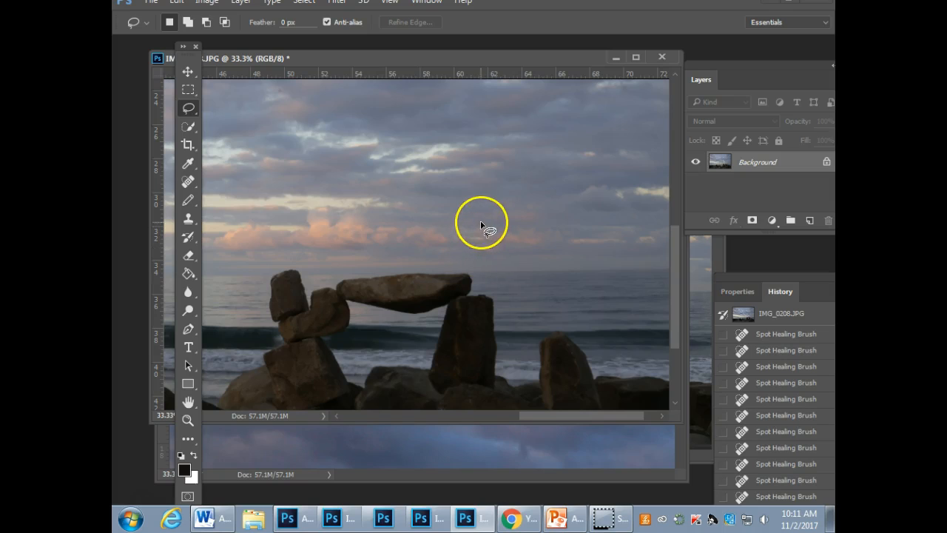
Lasso the dark patch in the sky's upper-right corner, fill it with Content-Aware at 100% opacity in Normal mode, and deselect.
drag(419, 178, 229, 311)
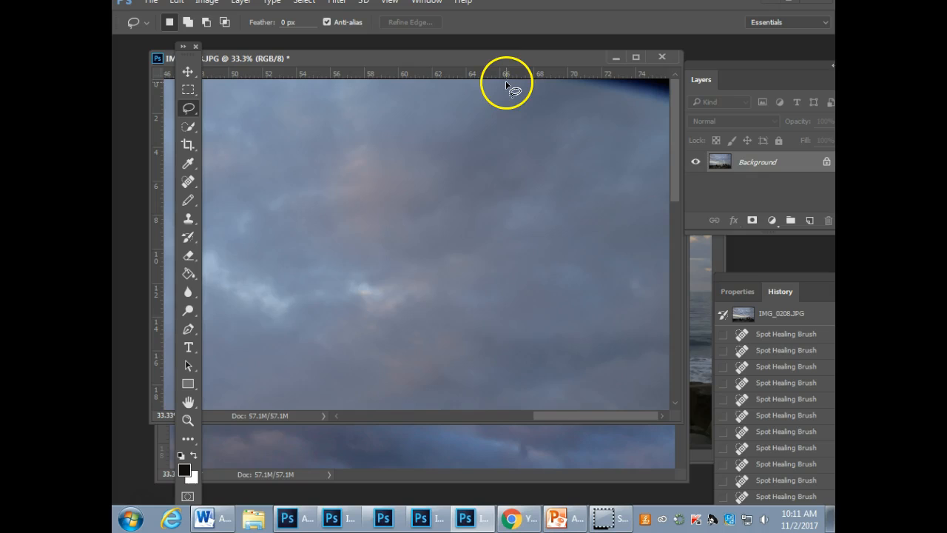
mouse_move(531, 87)
mouse_down()
mouse_move(687, 119)
mouse_move(704, 95)
mouse_move(710, 46)
mouse_move(645, 25)
mouse_move(592, 26)
mouse_move(555, 47)
mouse_move(536, 76)
mouse_move(538, 93)
mouse_up()
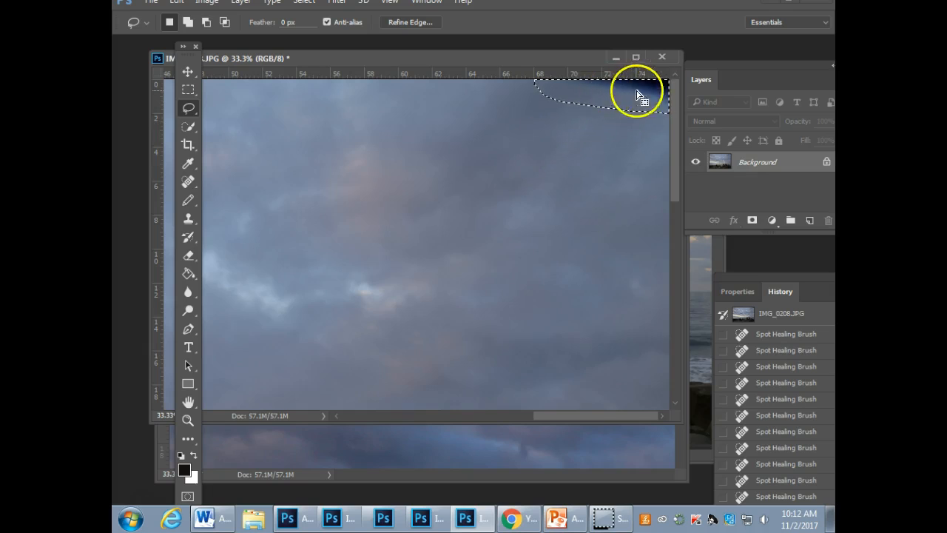
right_click(596, 95)
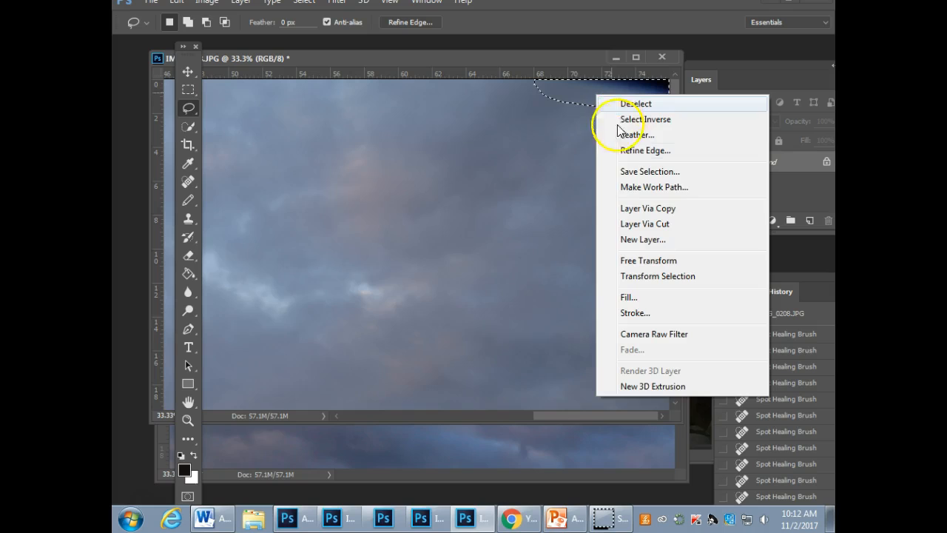
click(623, 299)
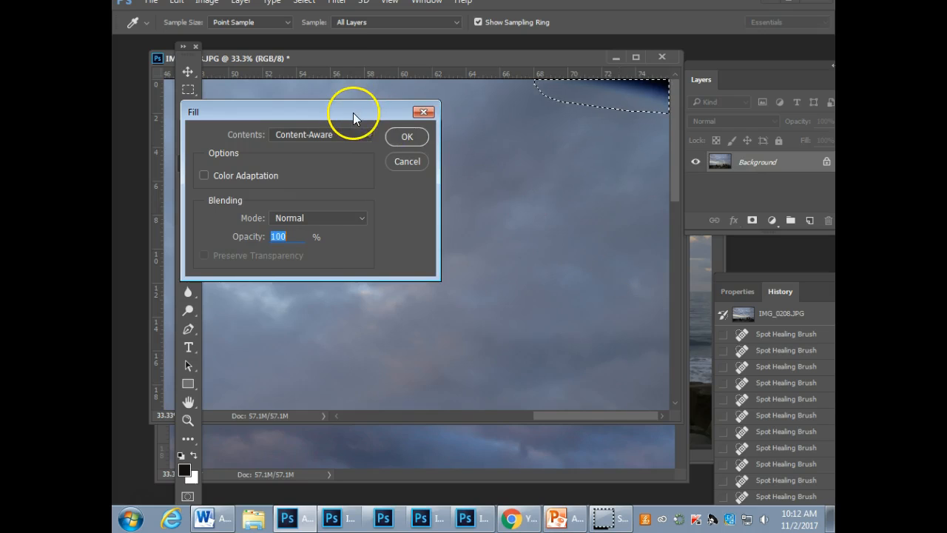
drag(353, 113, 463, 133)
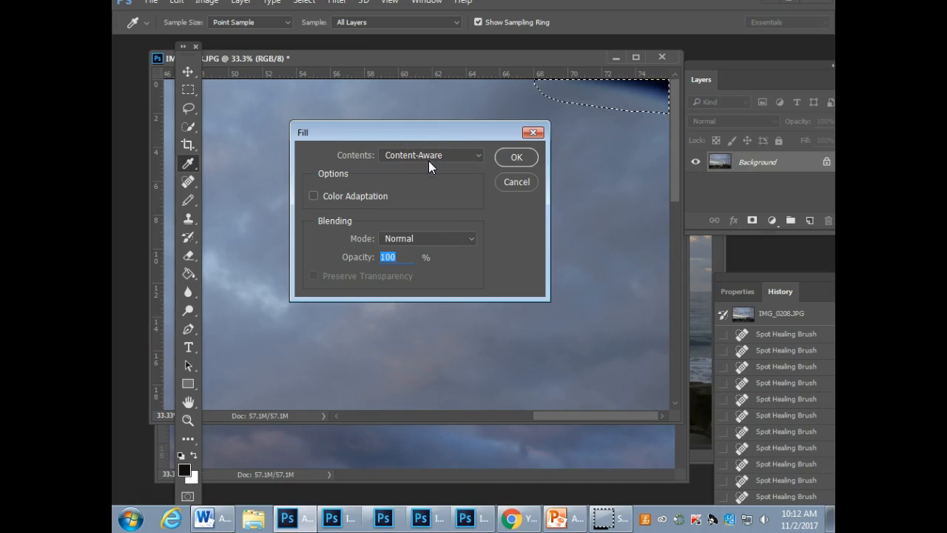
click(478, 160)
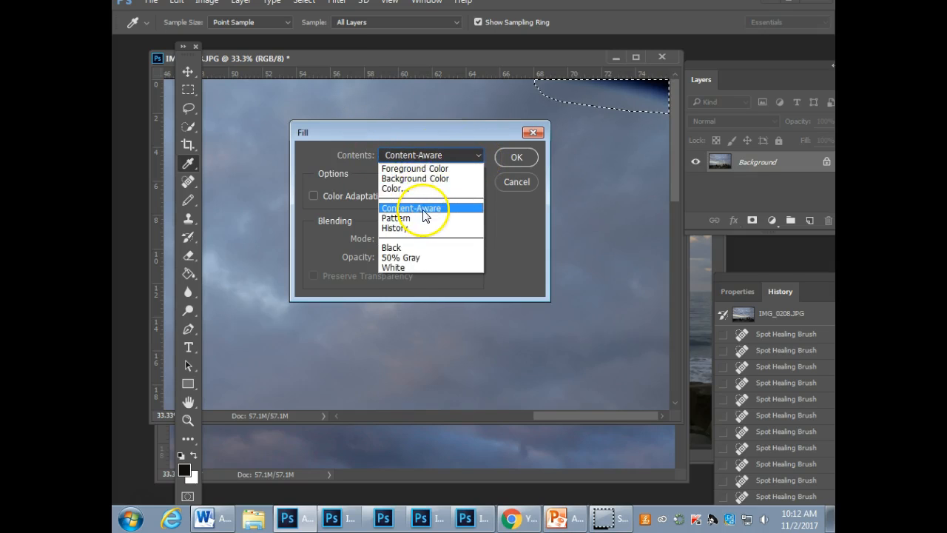
click(421, 210)
click(481, 157)
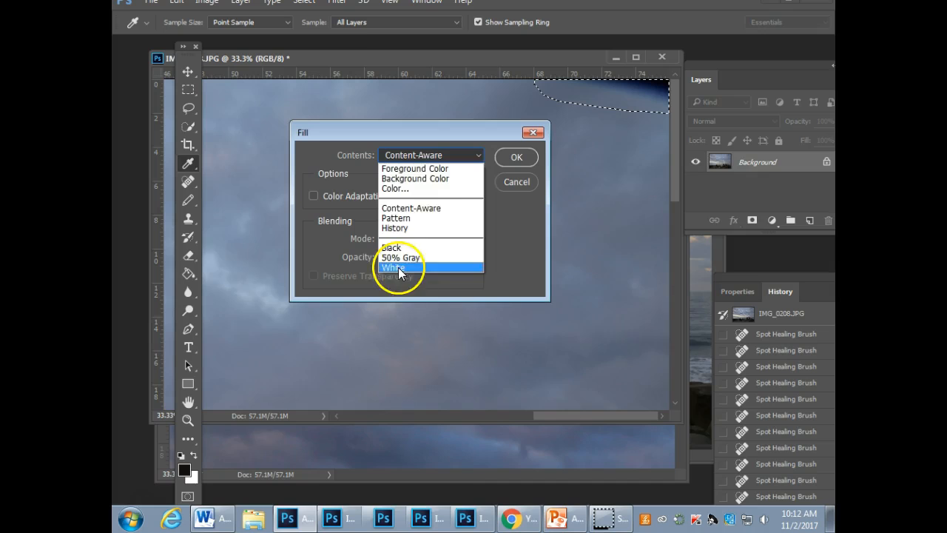
click(479, 152)
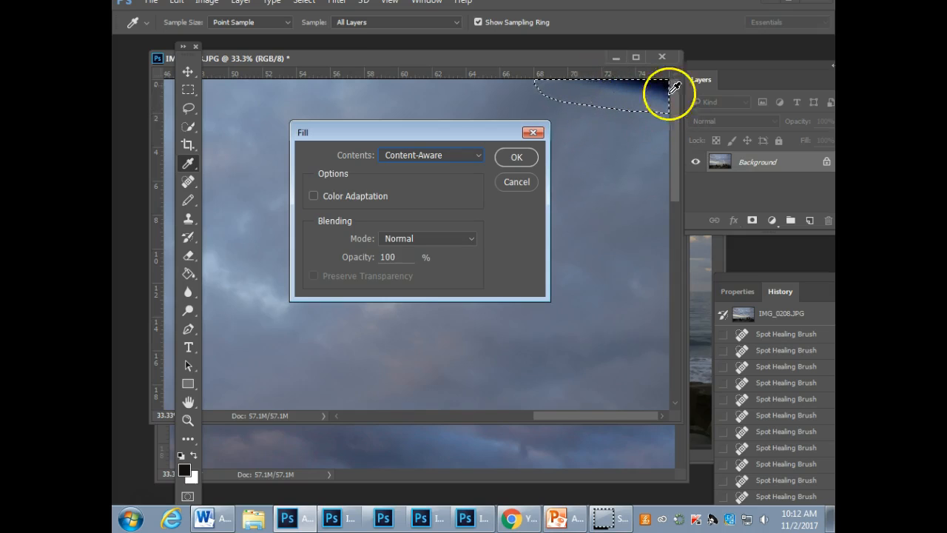
click(518, 157)
key(l)
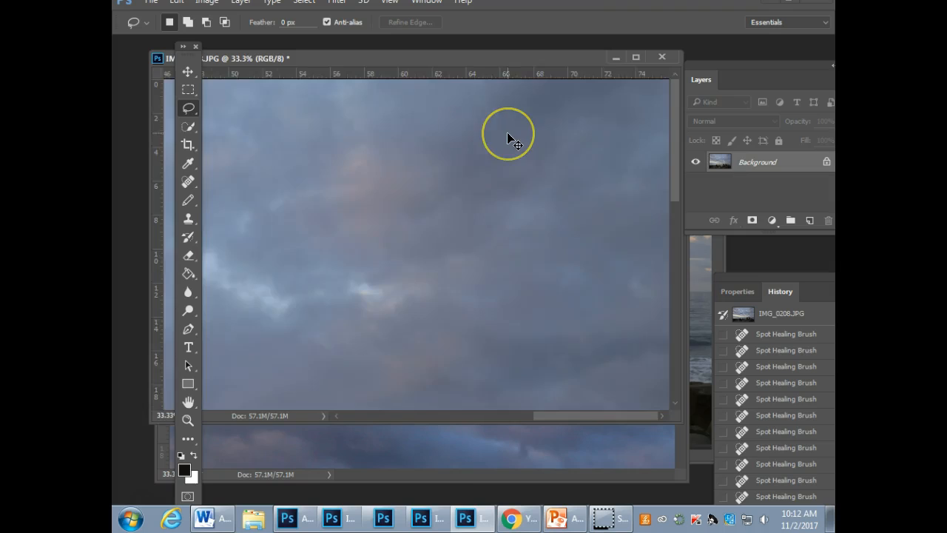
Review the whole photo at several magnifications to check the filled upper-right corner of the sky.
key(ctrl+minus)
key(ctrl+minus)
key(ctrl+minus)
key(ctrl+minus)
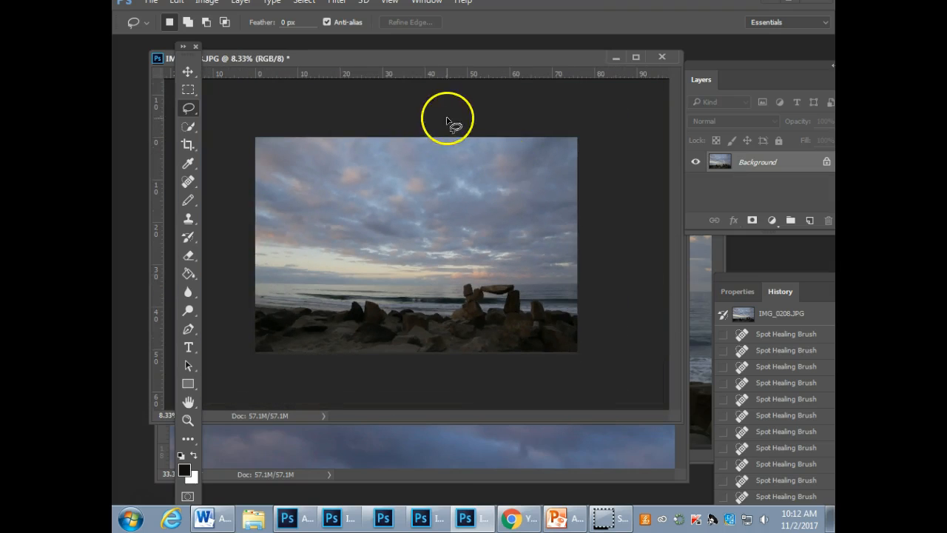
key(ctrl+plus)
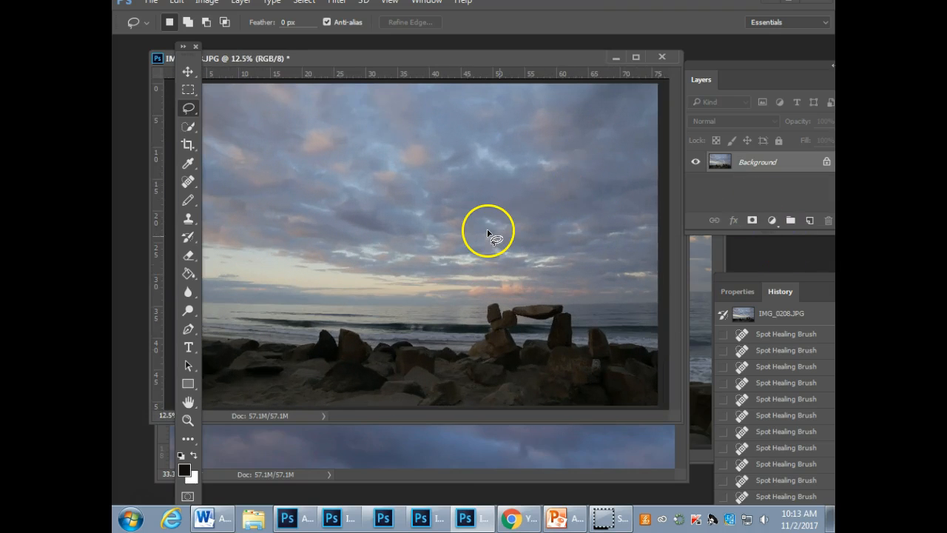
key(ctrl+minus)
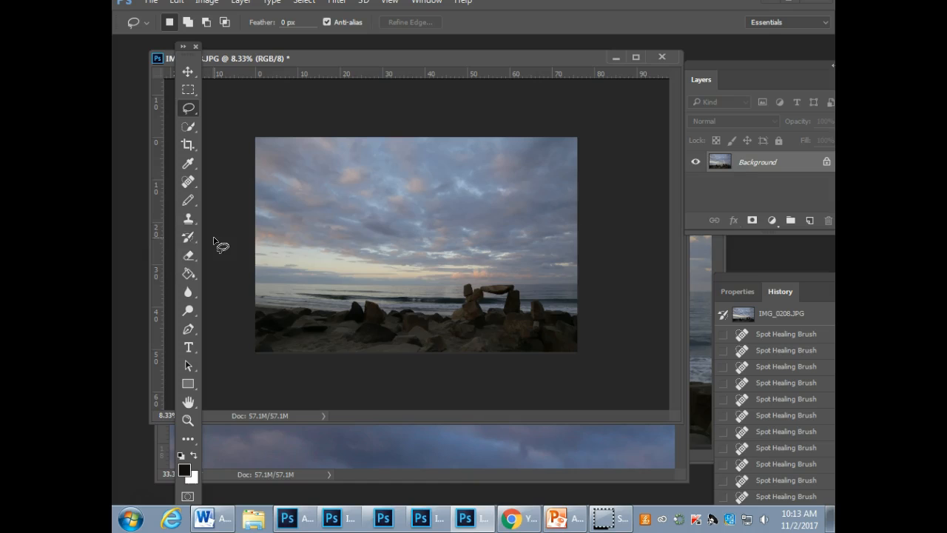
key(ctrl+plus)
key(ctrl+plus)
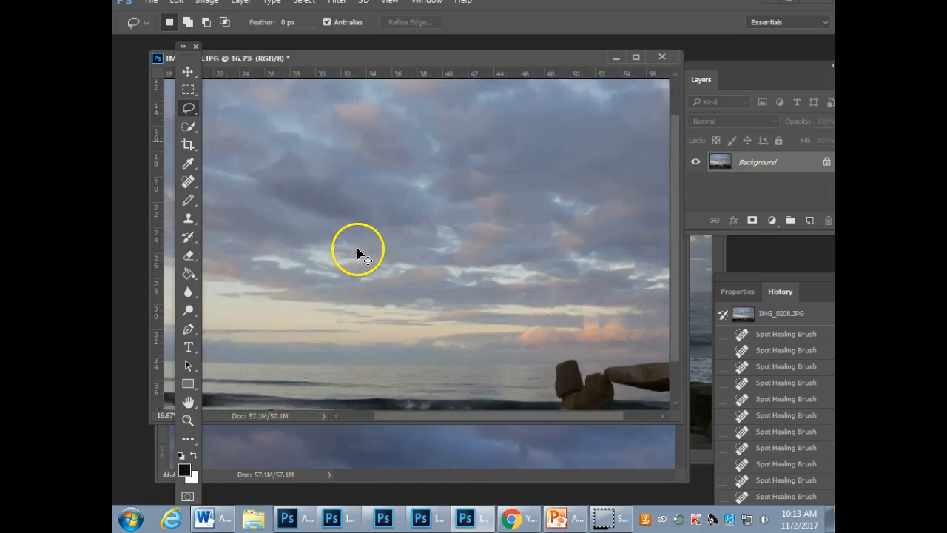
Examine the shoreline and overall view of IMG_0208.JPG, and look over the other open photos, IMG_0223.JPG and IMG_0240.JPG.
key(ctrl+plus)
key(ctrl+plus)
key(ctrl+plus)
drag(336, 290, 571, 153)
drag(403, 385, 642, 240)
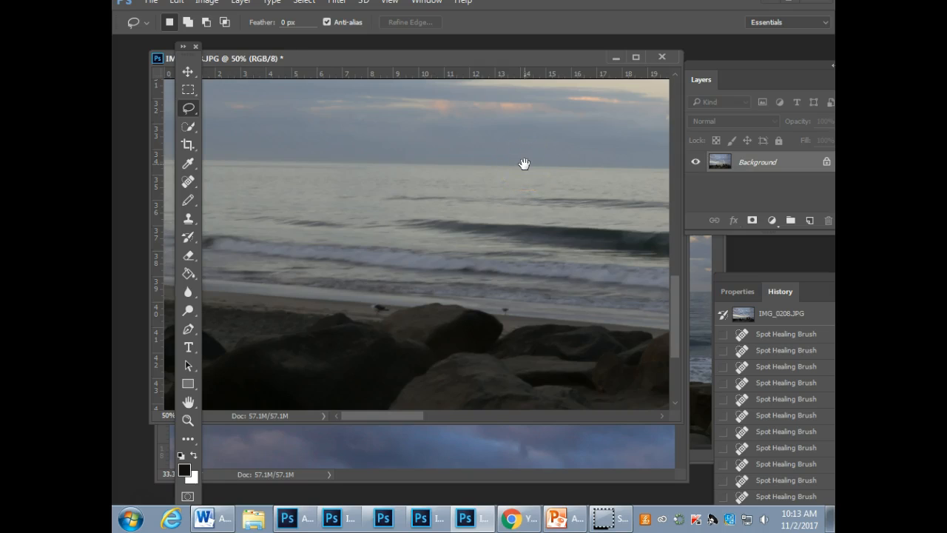
click(700, 430)
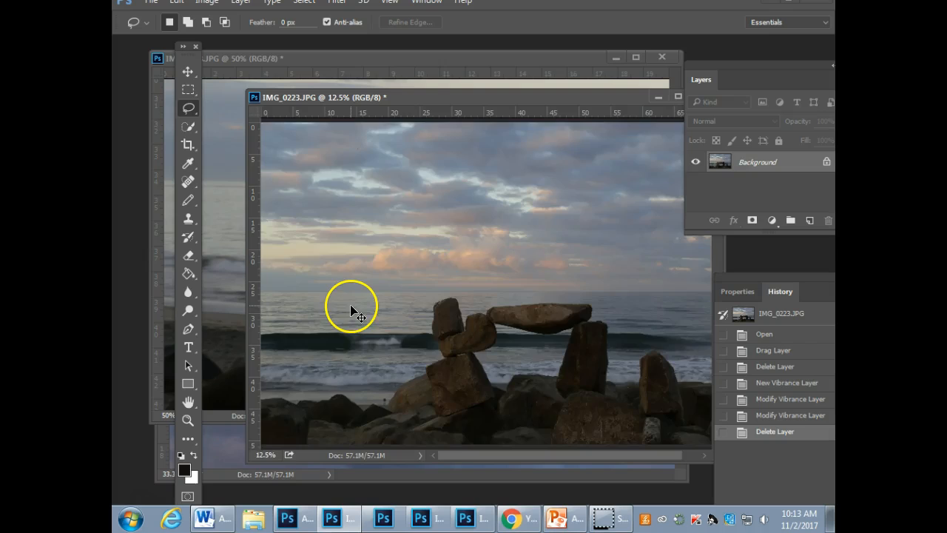
key(ctrl+minus)
key(ctrl+minus)
click(363, 477)
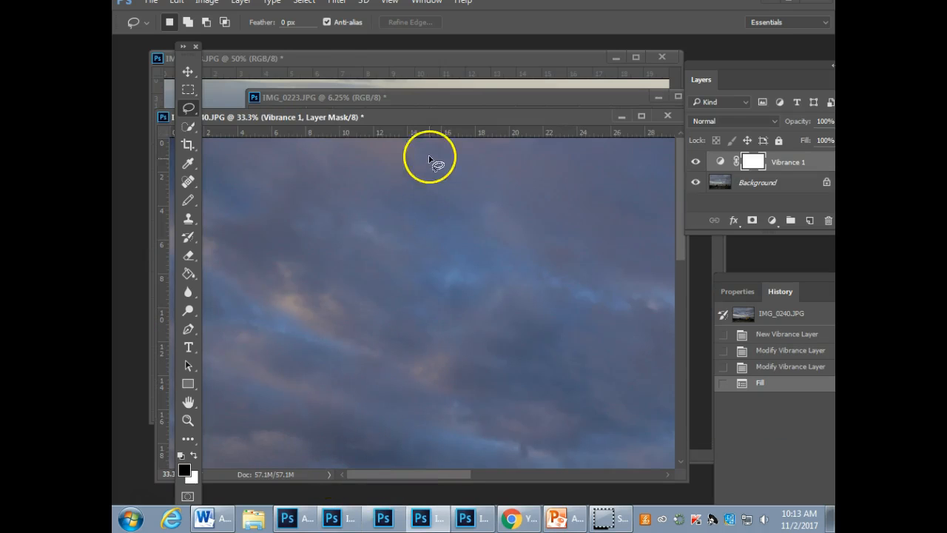
click(305, 58)
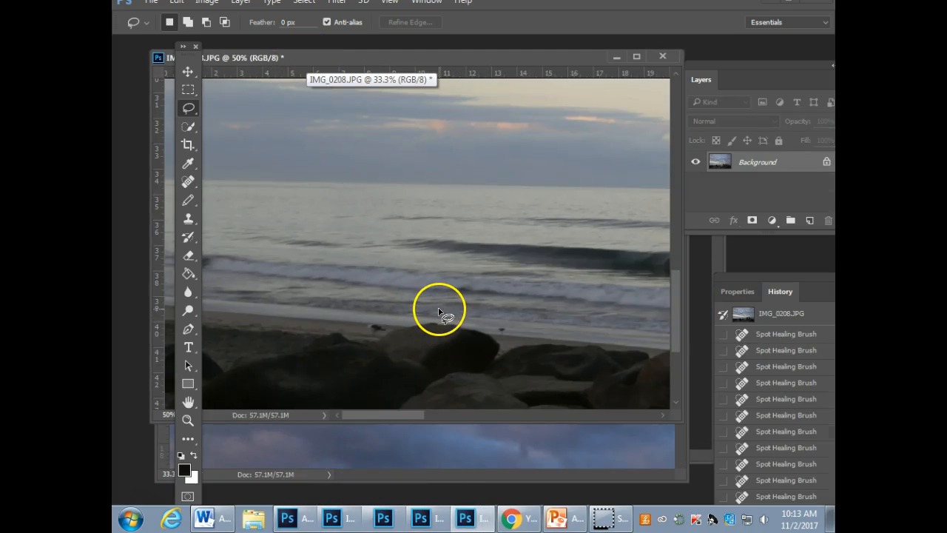
key(ctrl+minus)
key(ctrl+minus)
key(ctrl+minus)
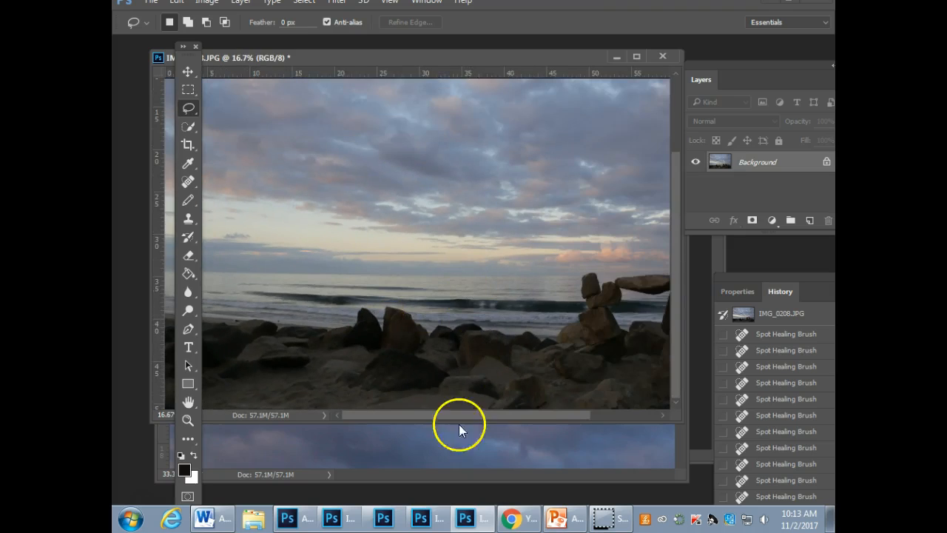
Rearrange the photo windows, revert IMG_0208.JPG to its opening state and close it without saving.
click(459, 424)
drag(520, 118, 458, 334)
drag(521, 58, 498, 354)
click(528, 244)
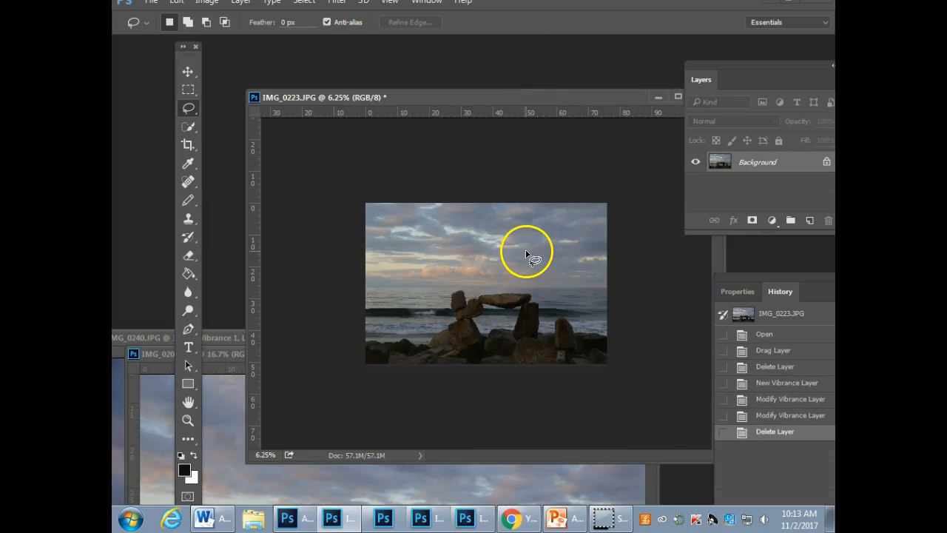
click(417, 485)
mouse_move(426, 350)
mouse_down()
mouse_move(506, 60)
mouse_move(375, 69)
mouse_up()
key(ctrl+minus)
key(ctrl+minus)
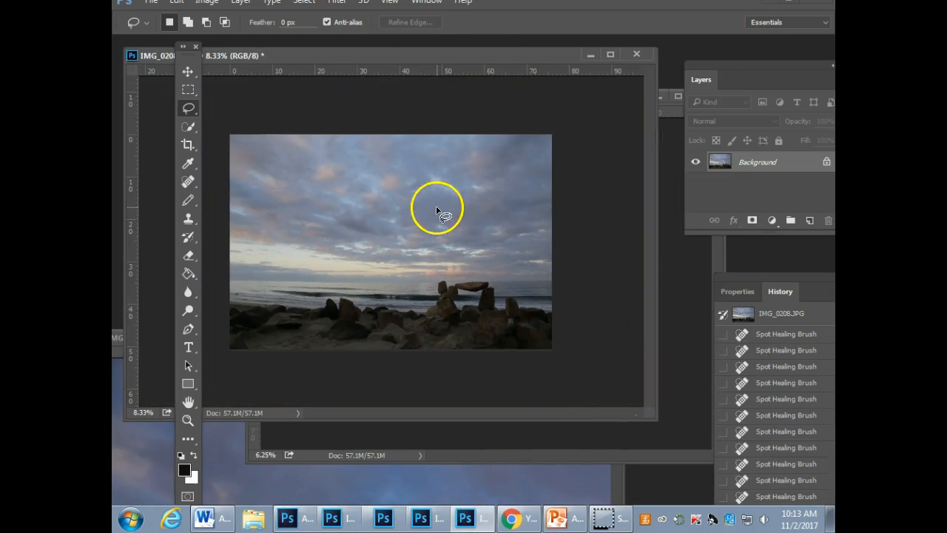
click(781, 313)
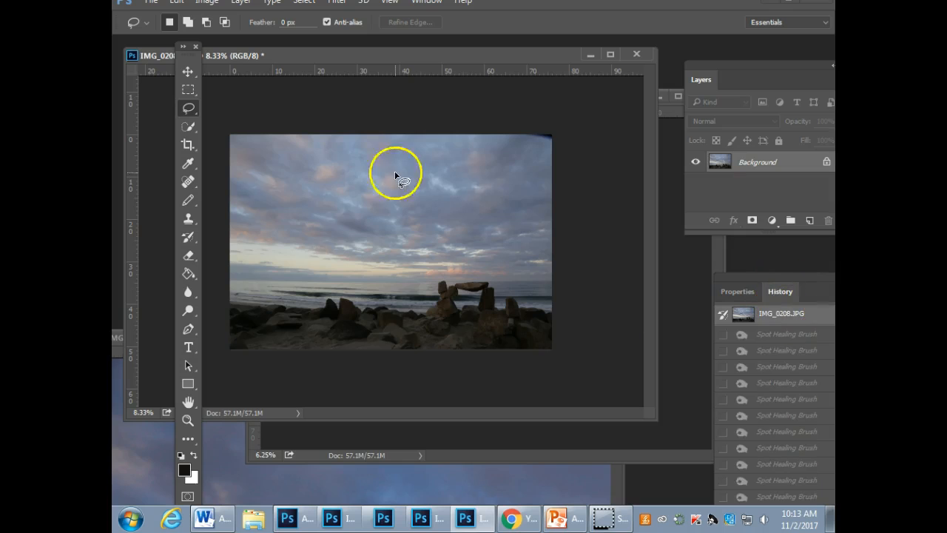
click(636, 54)
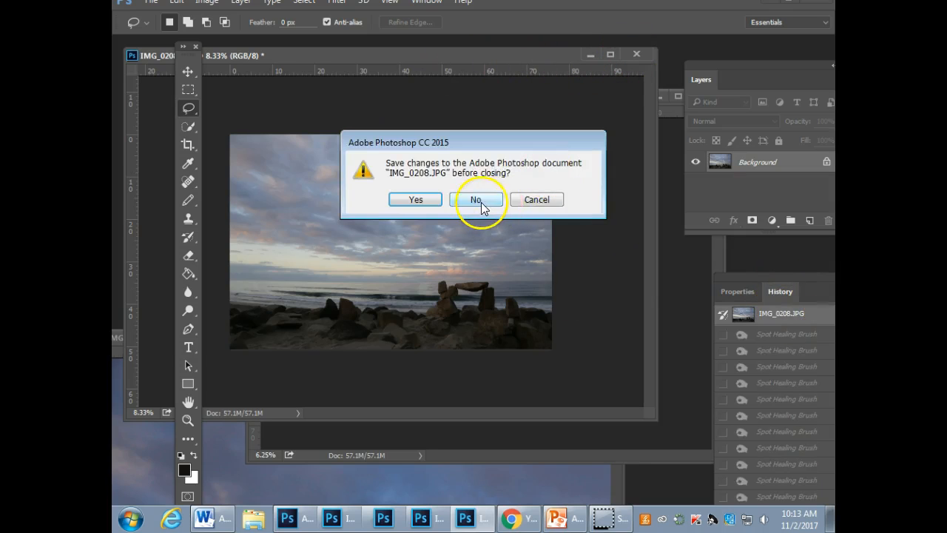
click(482, 201)
Minimize the logo document and bring IMG_0240.JPG to the front, showing the whole photo at 8.33% magnification.
drag(535, 109, 405, 23)
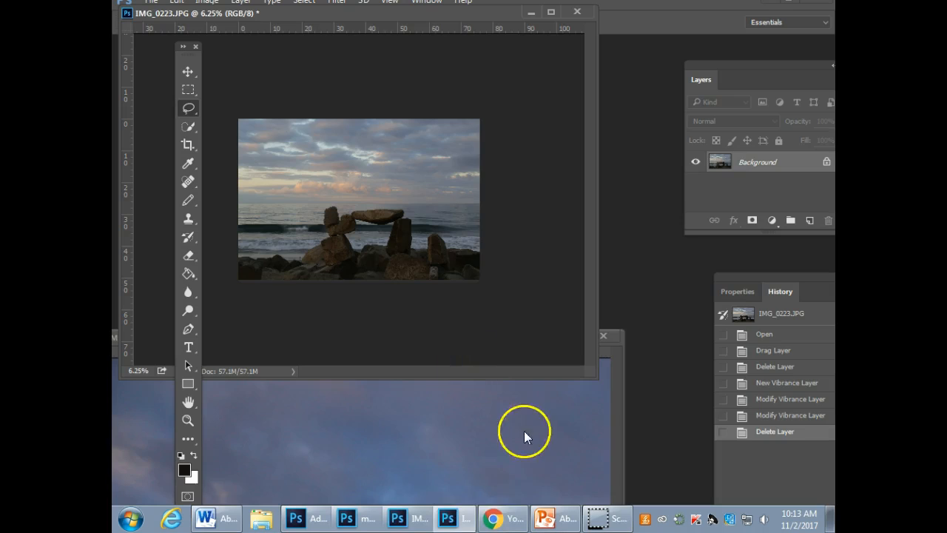
click(363, 518)
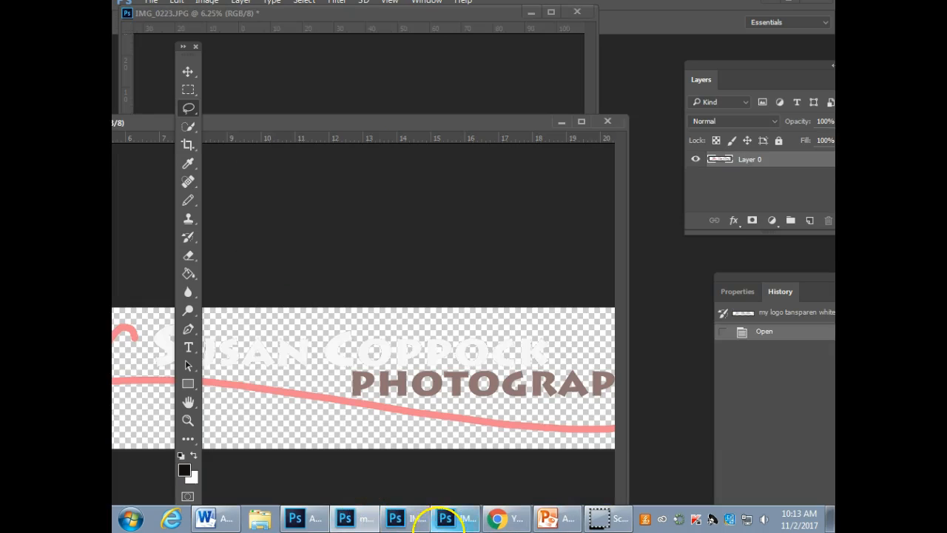
click(445, 518)
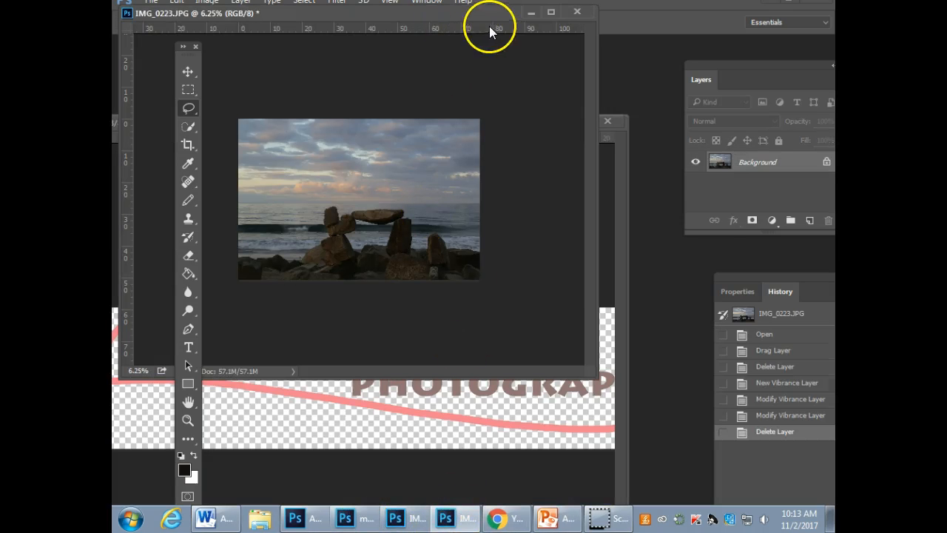
mouse_move(482, 17)
mouse_down()
mouse_move(518, 78)
mouse_move(557, 354)
mouse_move(554, 338)
mouse_up()
click(560, 122)
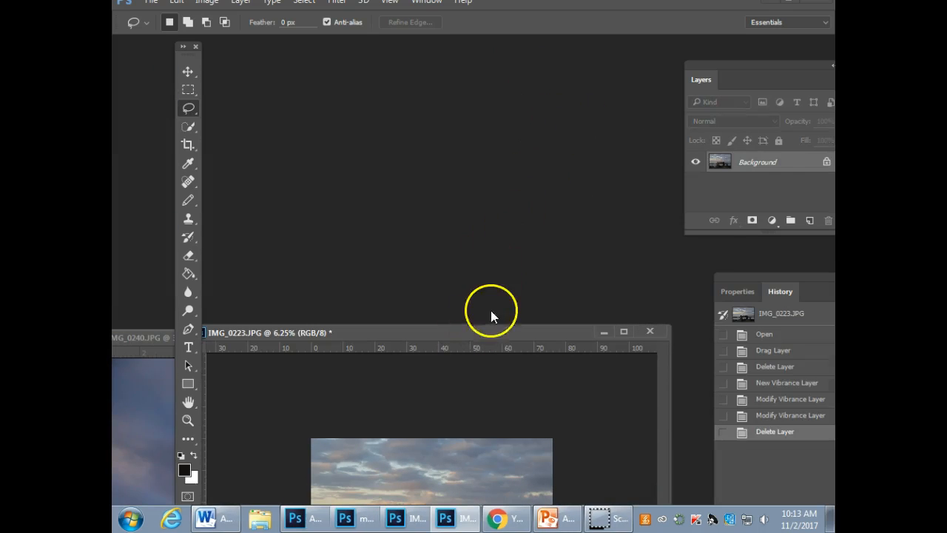
drag(491, 332, 592, 89)
drag(249, 338, 312, 42)
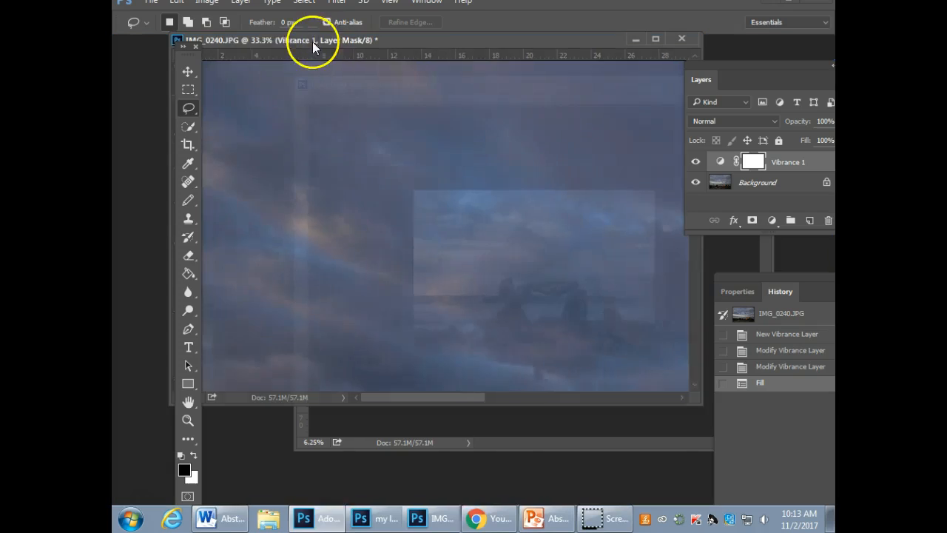
key(ctrl+minus)
key(ctrl+minus)
key(ctrl+minus)
key(ctrl+minus)
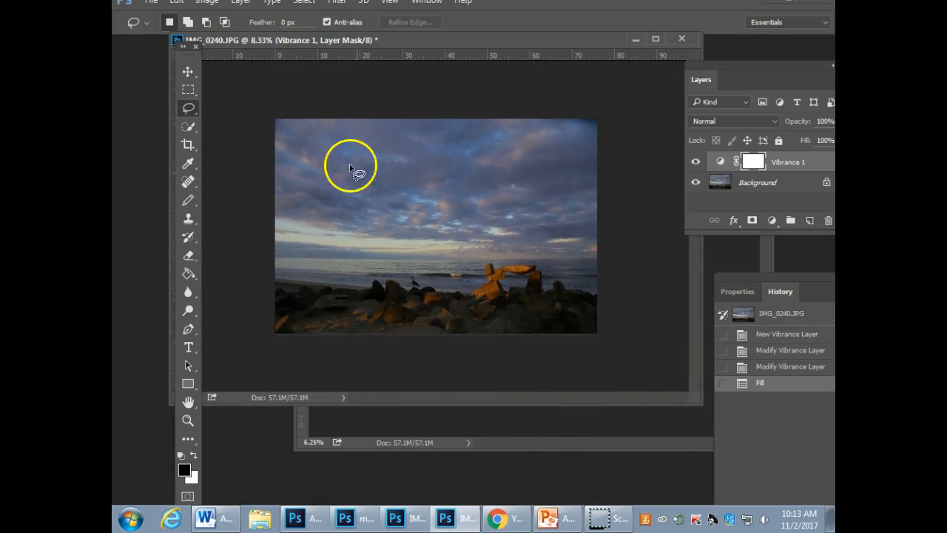
Lasso the seabird on the rocks and try a Content-Aware fill at 100% opacity on the Vibrance 1 layer.
key(ctrl+plus)
key(ctrl+plus)
key(ctrl+plus)
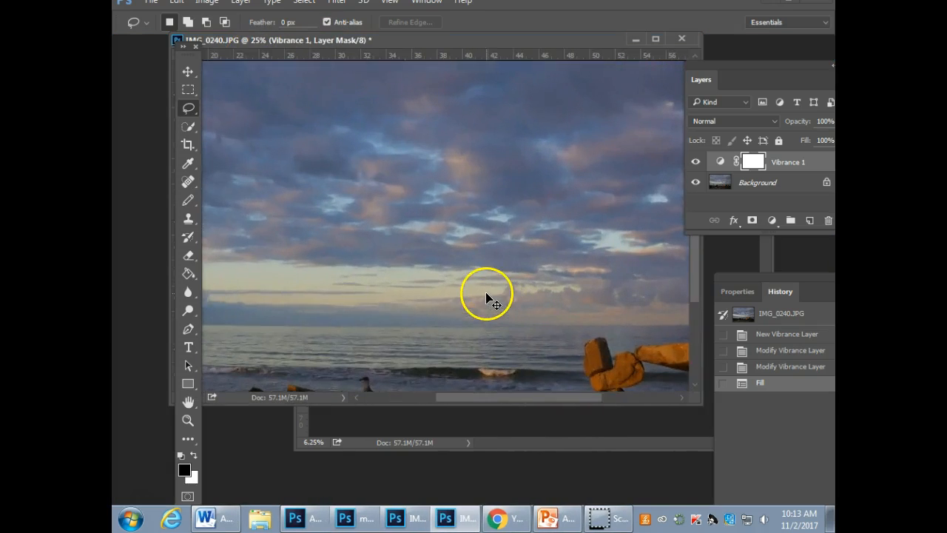
key(ctrl+plus)
drag(422, 317, 481, 133)
mouse_move(486, 239)
mouse_down()
mouse_move(503, 226)
mouse_move(528, 233)
mouse_up()
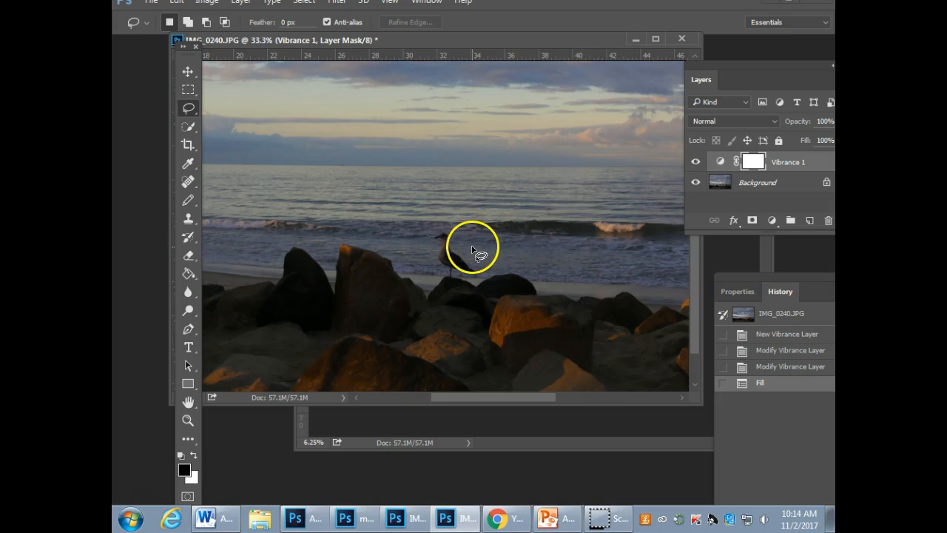
mouse_move(464, 250)
mouse_down()
mouse_move(453, 226)
mouse_move(429, 229)
mouse_move(429, 247)
mouse_move(446, 275)
mouse_move(469, 281)
mouse_move(486, 254)
mouse_move(456, 228)
mouse_up()
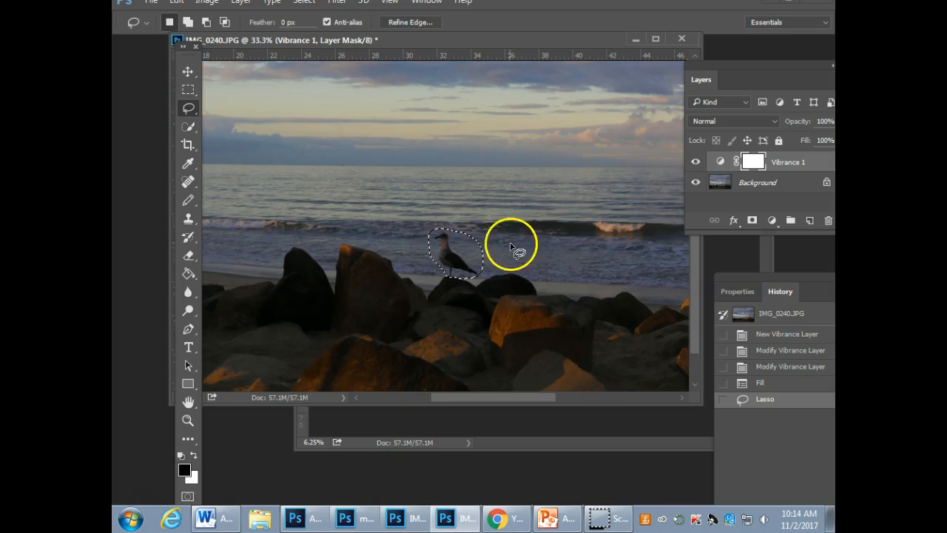
right_click(464, 259)
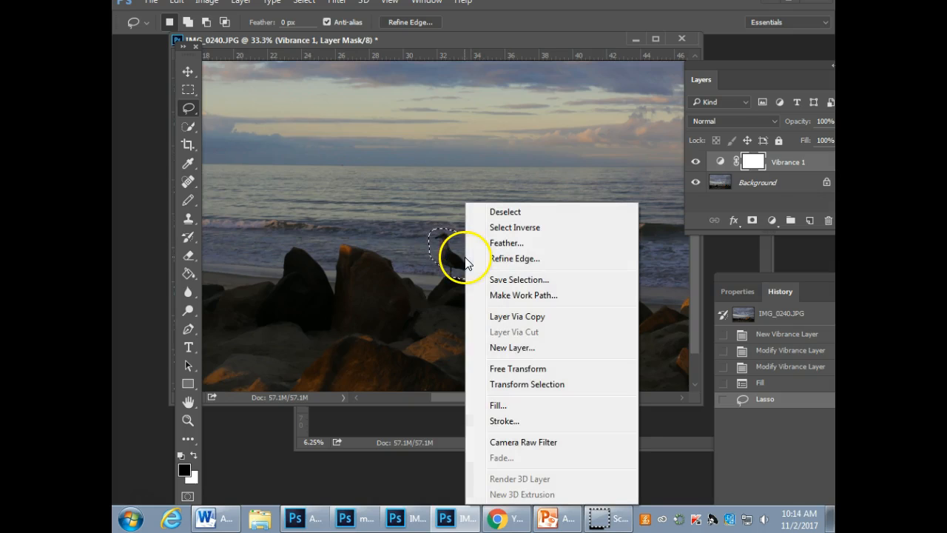
click(498, 406)
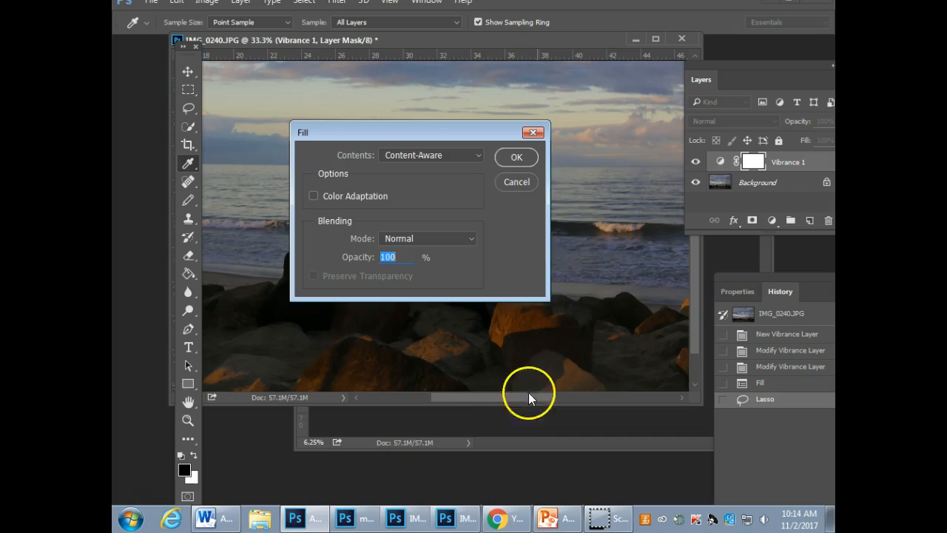
click(522, 159)
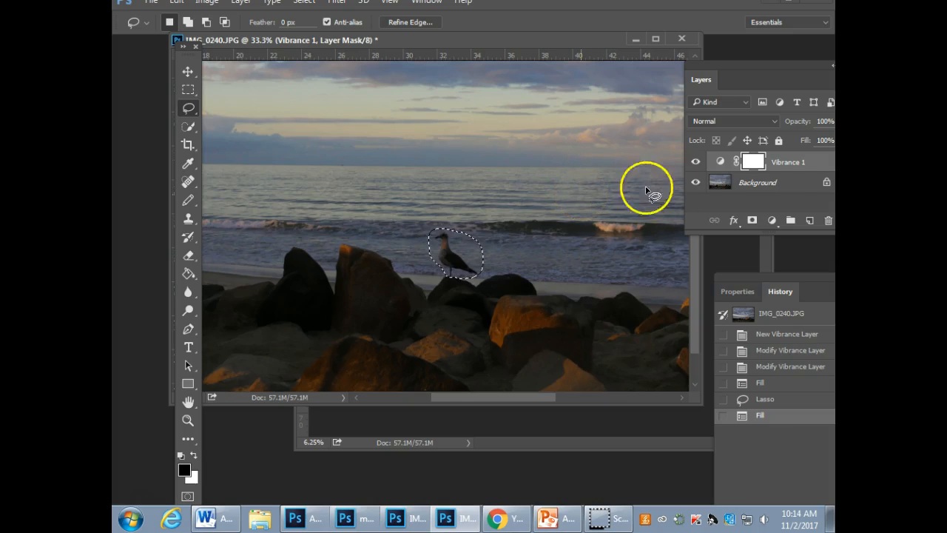
Fill the selected seabird area with Content-Aware on the Background layer and deselect it.
click(792, 183)
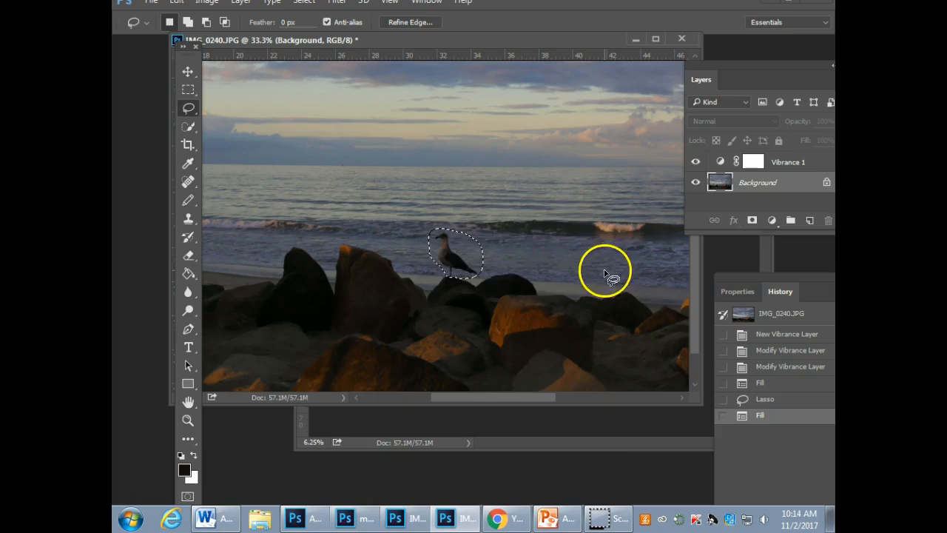
right_click(453, 256)
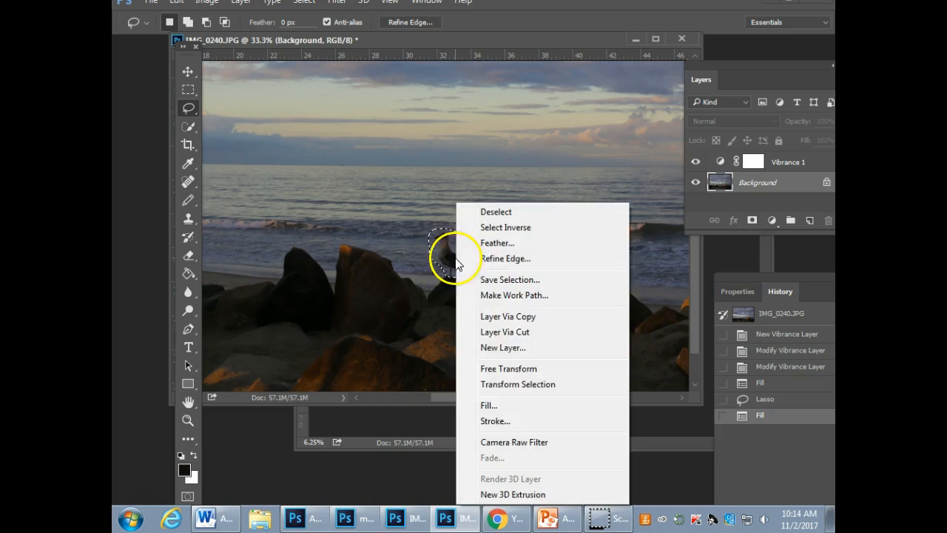
click(498, 409)
click(520, 157)
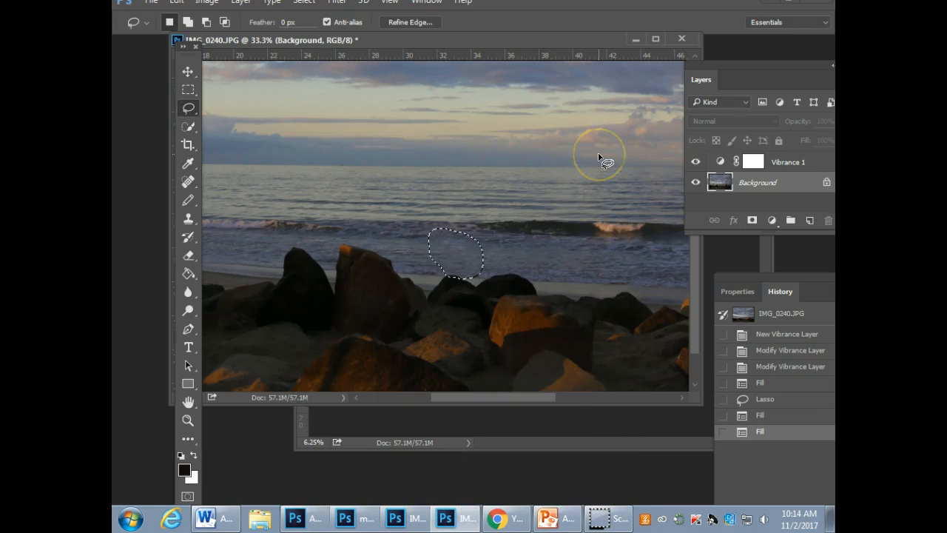
key(ctrl+d)
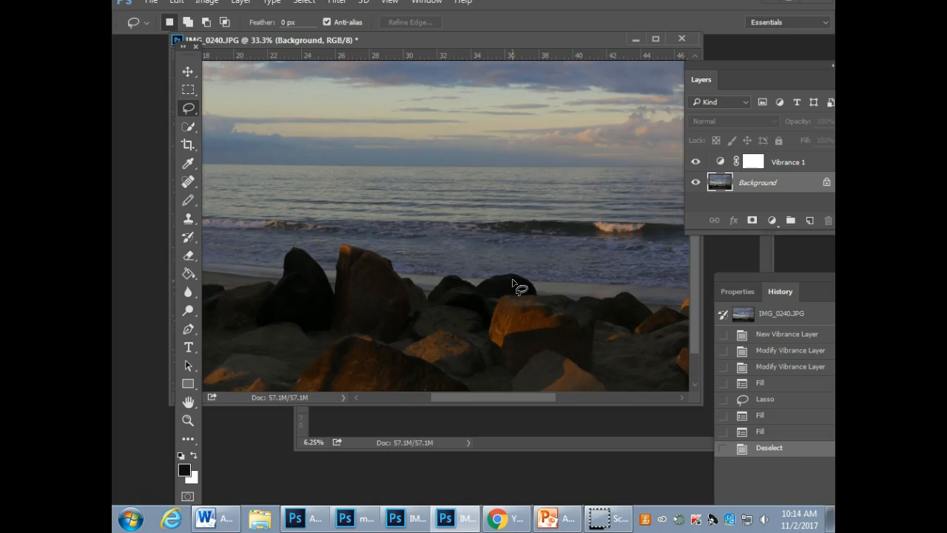
Undo both fills on the seabird and clear the selection around it.
key(ctrl+alt+z)
key(ctrl+alt+z)
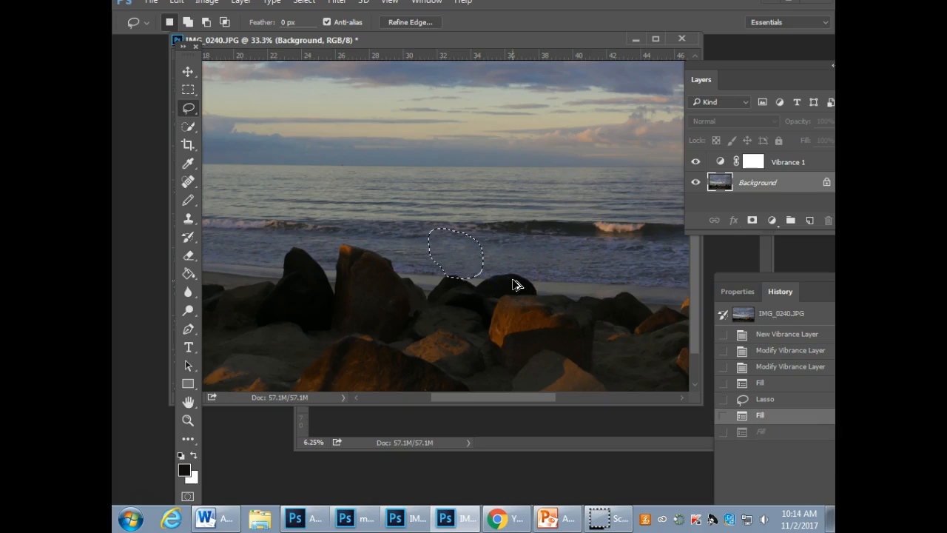
key(ctrl+alt+z)
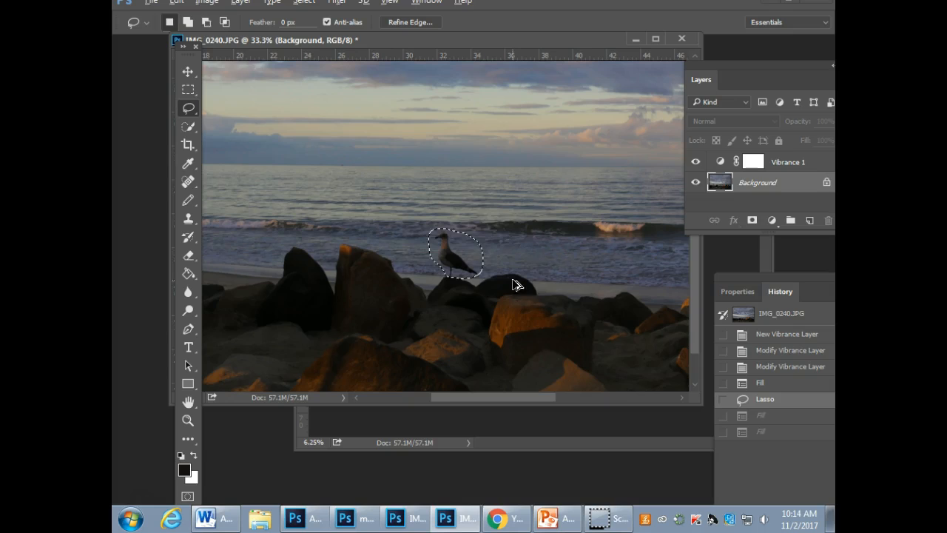
key(ctrl+d)
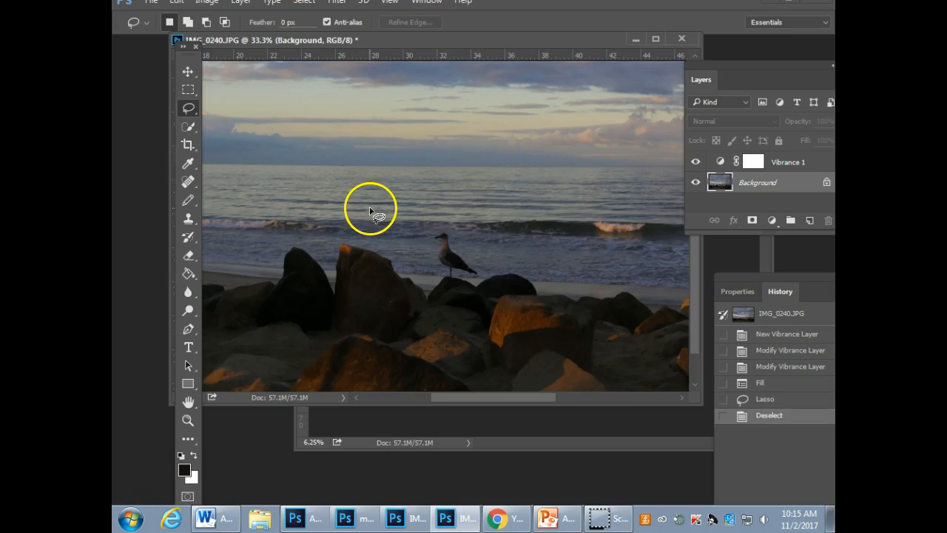
Examine the whole photo and the seabird on the rocks up close at 66.7% magnification.
key(ctrl+minus)
key(ctrl+minus)
key(ctrl+minus)
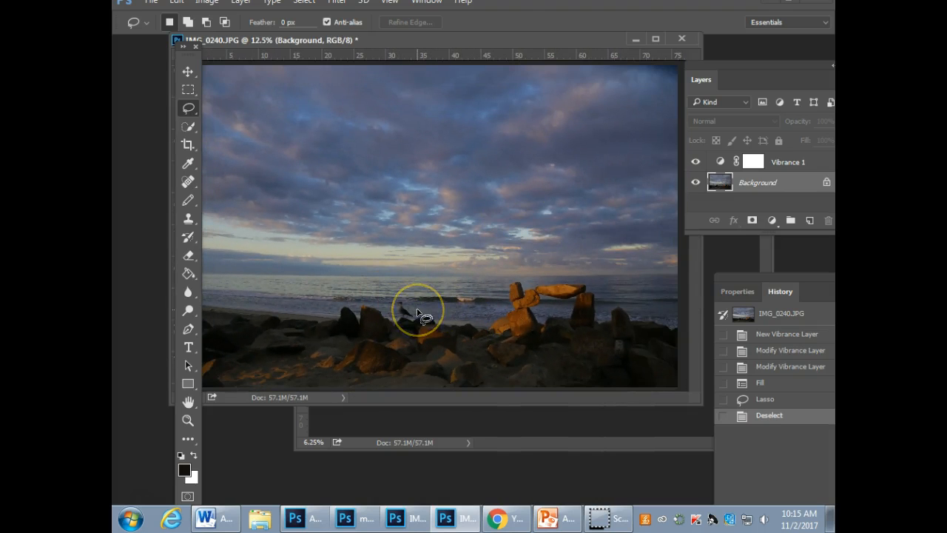
key(ctrl+plus)
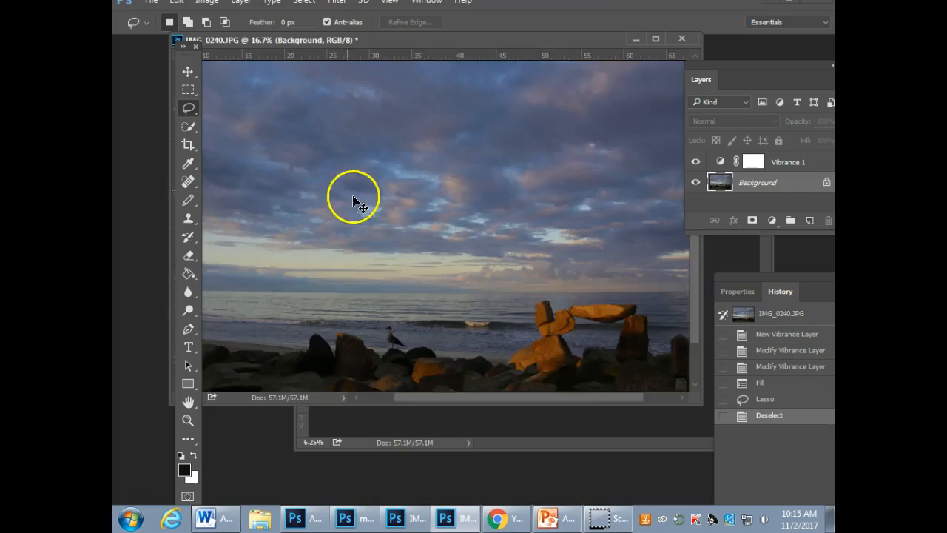
key(ctrl+plus)
key(ctrl+plus)
key(ctrl+plus)
key(ctrl+plus)
key(space)
drag(424, 310, 510, 111)
mouse_move(370, 370)
mouse_down()
mouse_move(453, 254)
mouse_move(479, 156)
mouse_up()
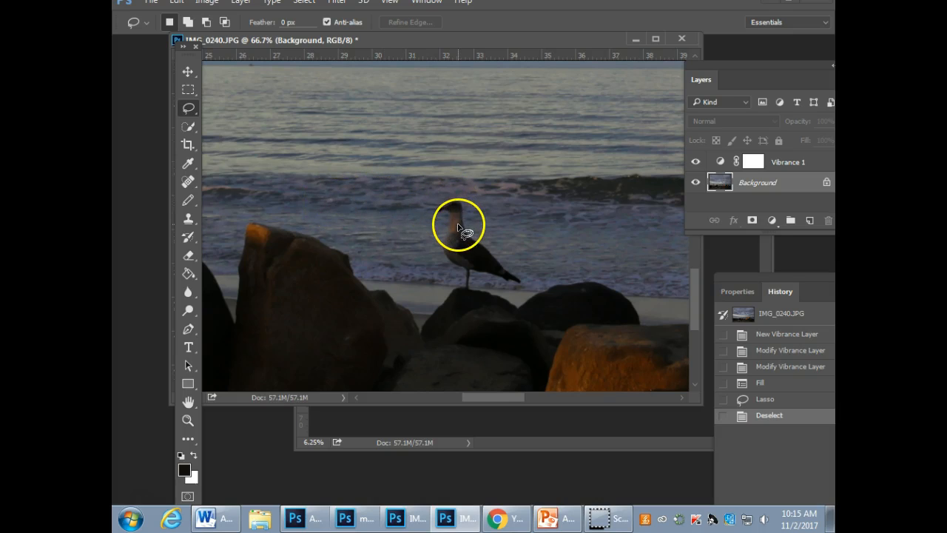
Cover the seabird's head with water sampled just beside it, using the Clone Stamp at 150 px on the Background layer.
click(188, 218)
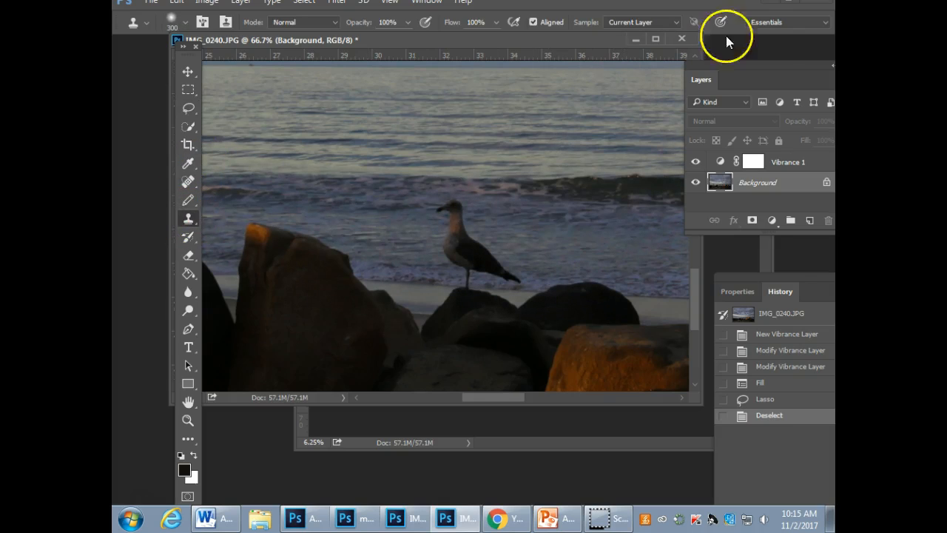
key(bracketleft)
key(bracketleft)
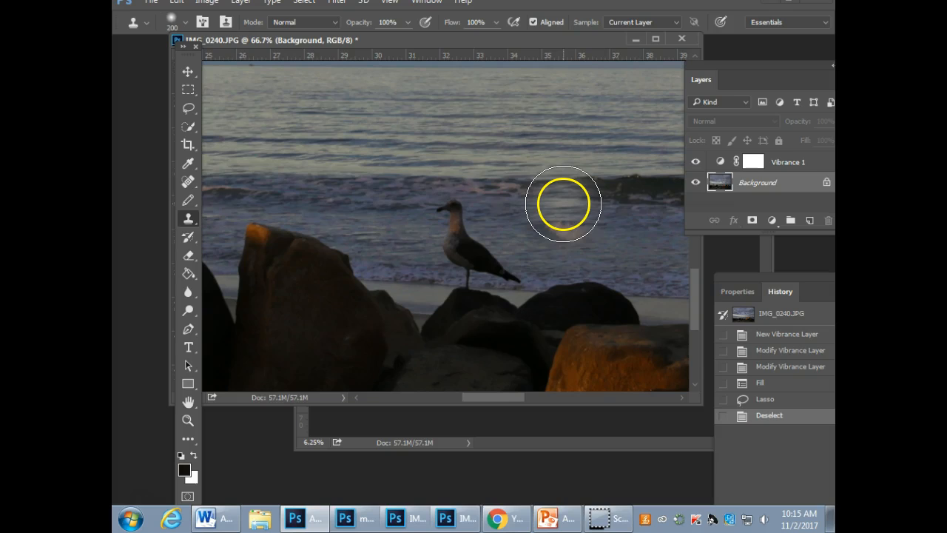
key(bracketleft)
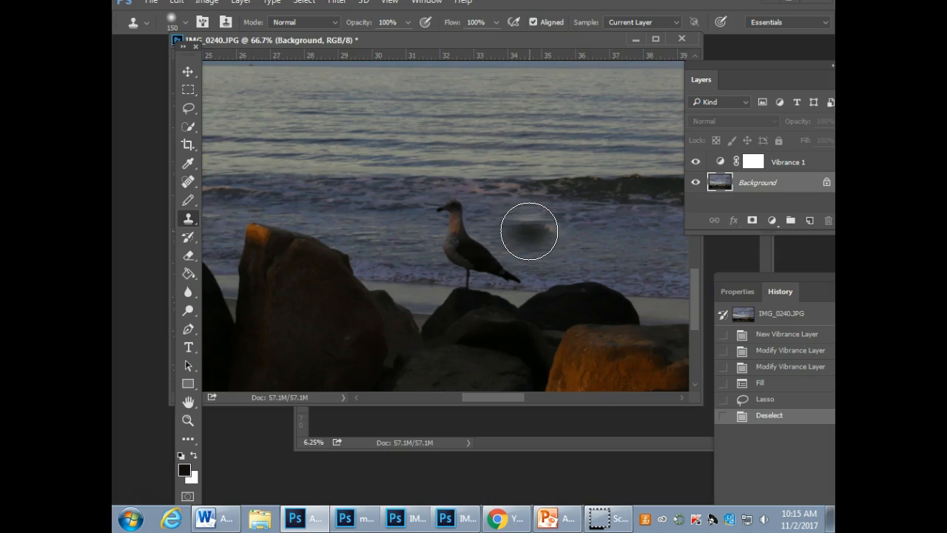
key(alt)
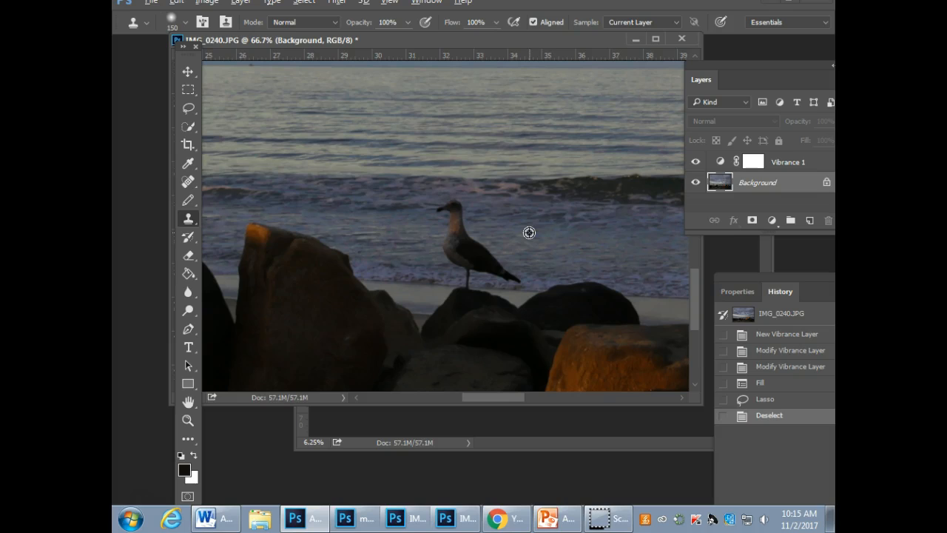
alt+click(515, 231)
drag(517, 220, 453, 217)
click(453, 217)
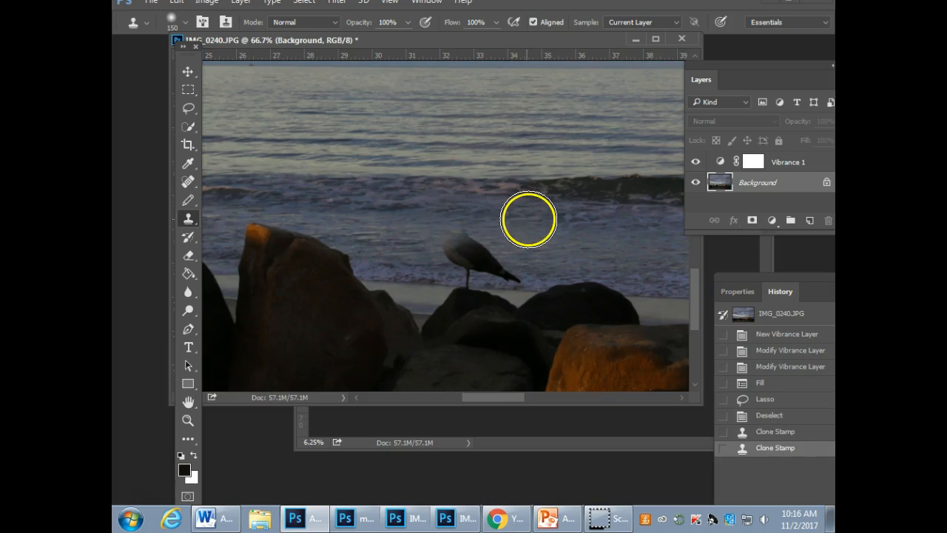
Clone water over the seabird's body with a 125 px brush, reduce it to 60 px, and roll back to the Deselect history state.
key(bracketleft)
alt+click(503, 239)
click(456, 241)
click(478, 241)
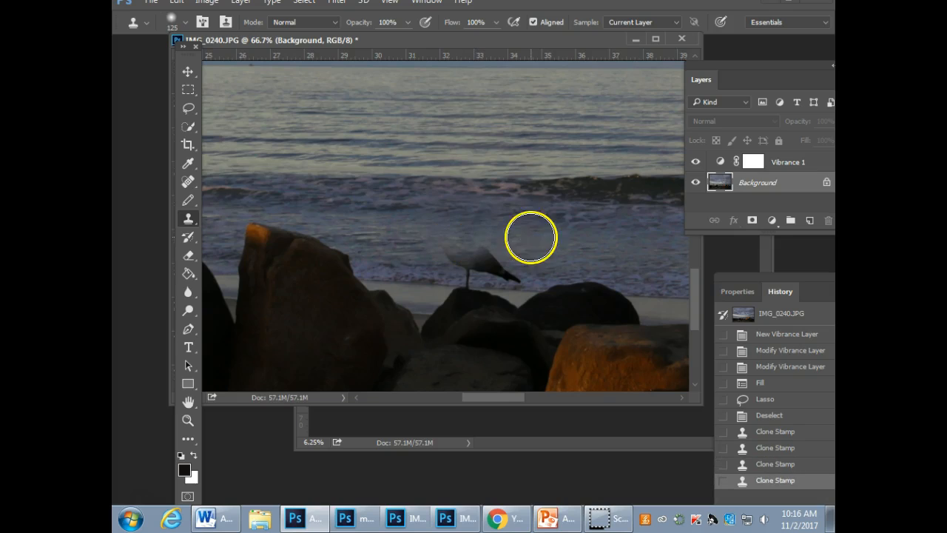
click(489, 250)
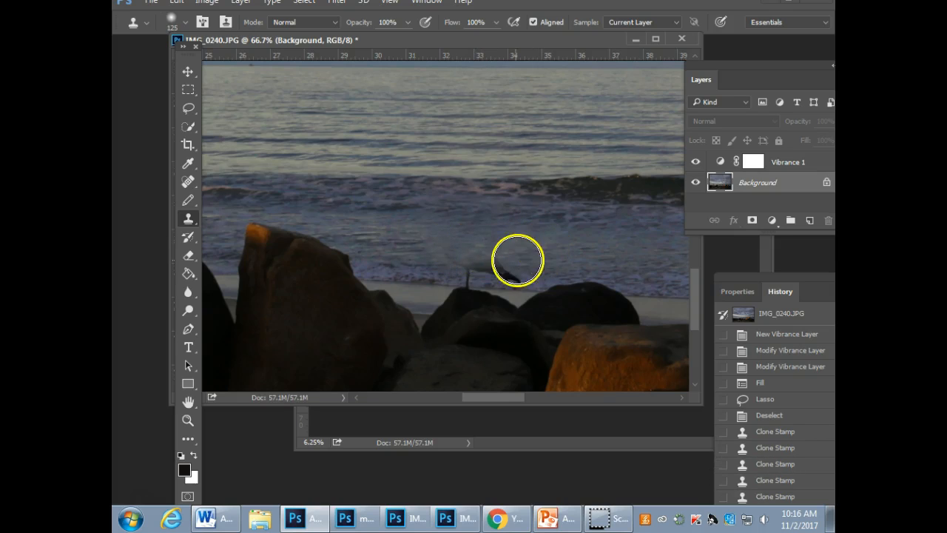
key(bracketleft)
key(bracketleft)
key(bracketleft)
key(bracketleft)
key(bracketleft)
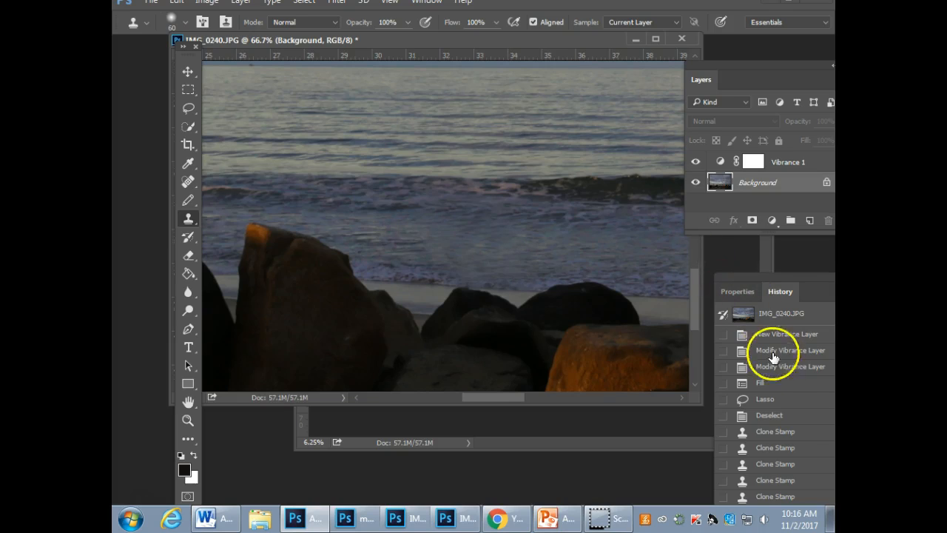
click(798, 415)
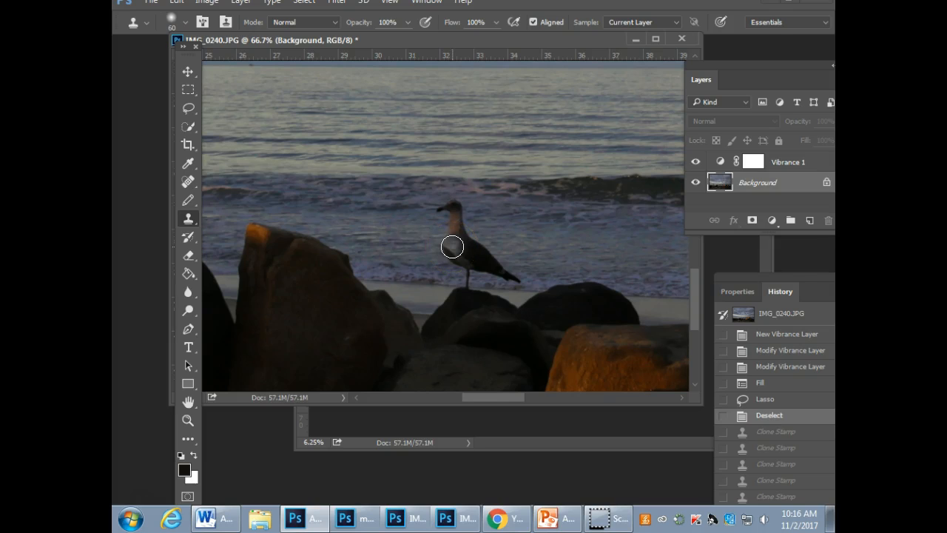
Paint Clone Stamp strokes across the dark, shaded rocks in the foreground with the 60 px brush.
drag(560, 209, 511, 355)
drag(581, 244, 190, 275)
mouse_move(562, 355)
mouse_down()
mouse_move(504, 251)
mouse_move(455, 359)
mouse_move(474, 182)
mouse_move(545, 313)
mouse_move(490, 212)
mouse_move(625, 244)
mouse_move(524, 261)
mouse_move(544, 274)
mouse_move(606, 197)
mouse_up()
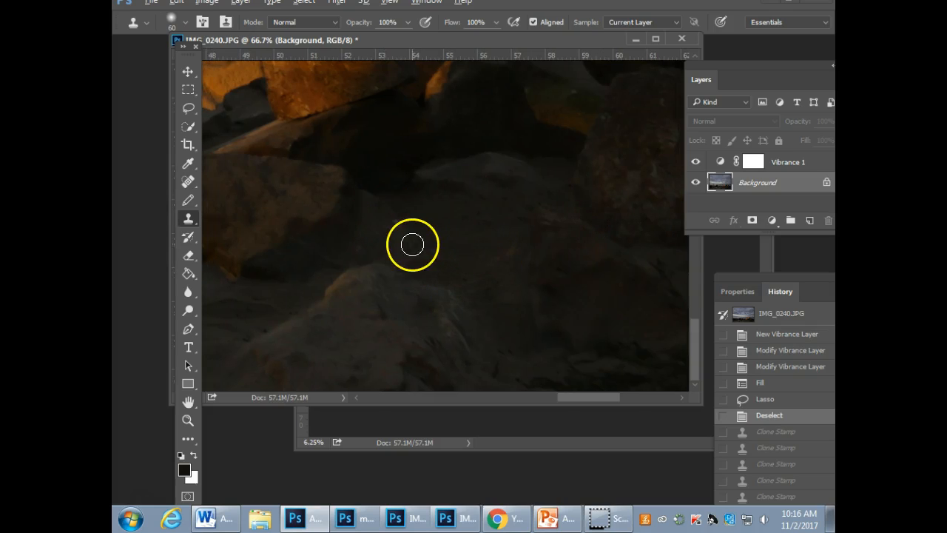
mouse_move(399, 229)
mouse_down()
mouse_move(505, 256)
mouse_move(433, 250)
mouse_move(489, 260)
mouse_up()
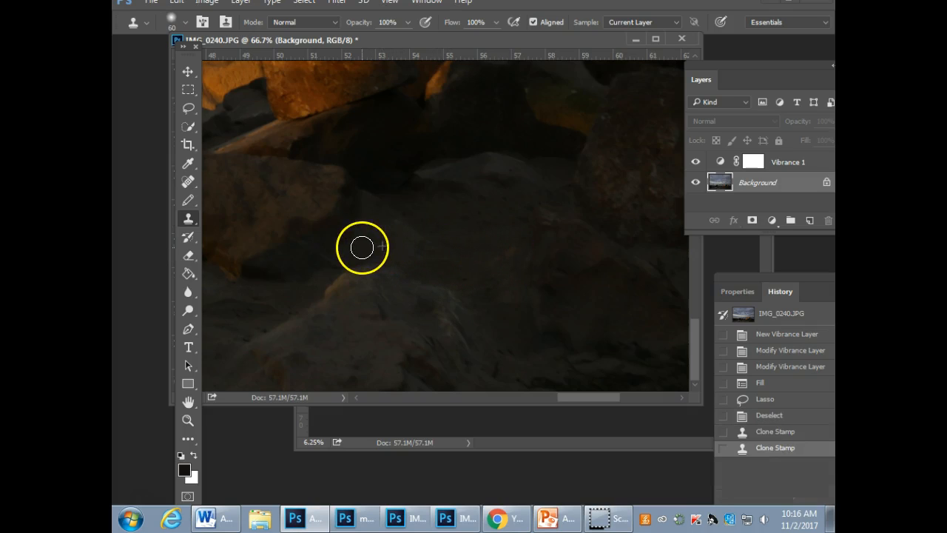
drag(362, 247, 489, 249)
drag(304, 224, 681, 248)
drag(296, 230, 732, 260)
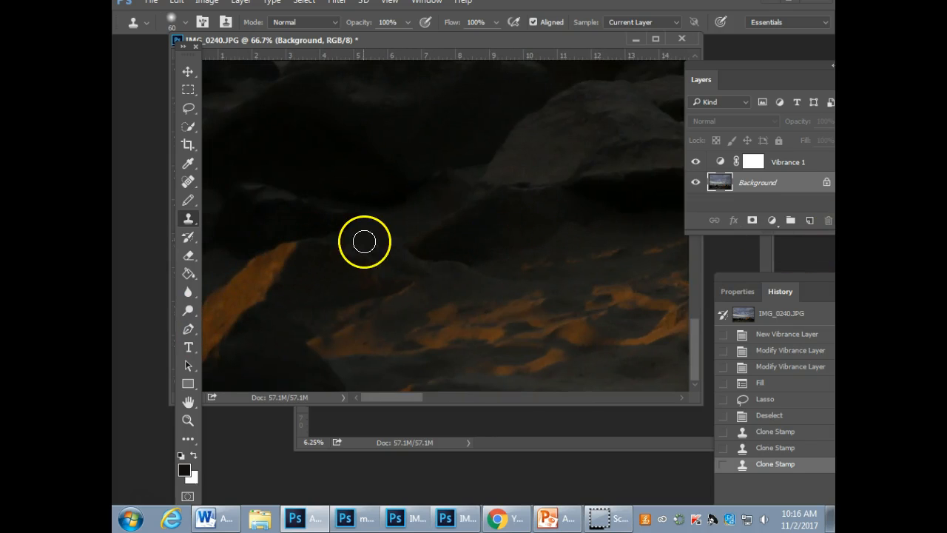
Zoom out to 16.7% to show most of the photo and move the toolbox clear of it.
key(ctrl+minus)
key(ctrl+minus)
key(ctrl+minus)
key(ctrl+minus)
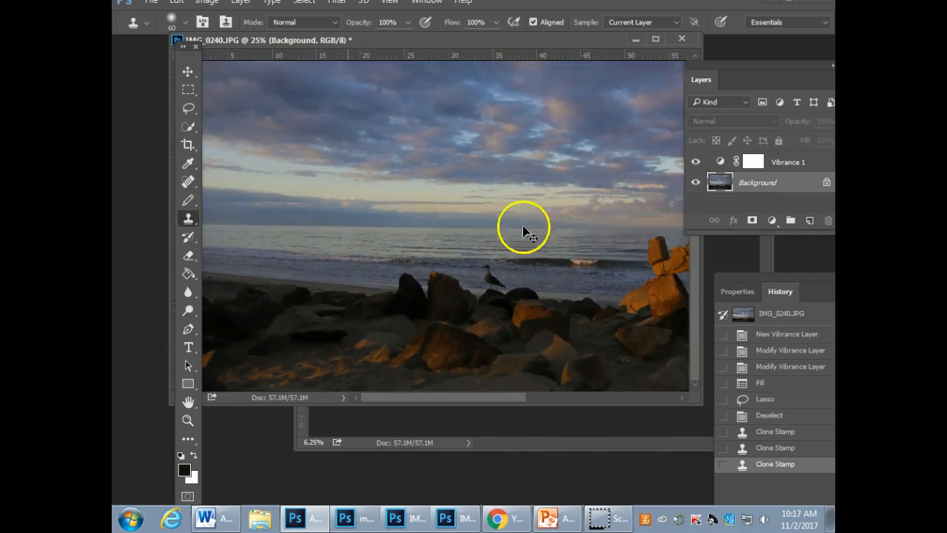
drag(195, 59, 136, 76)
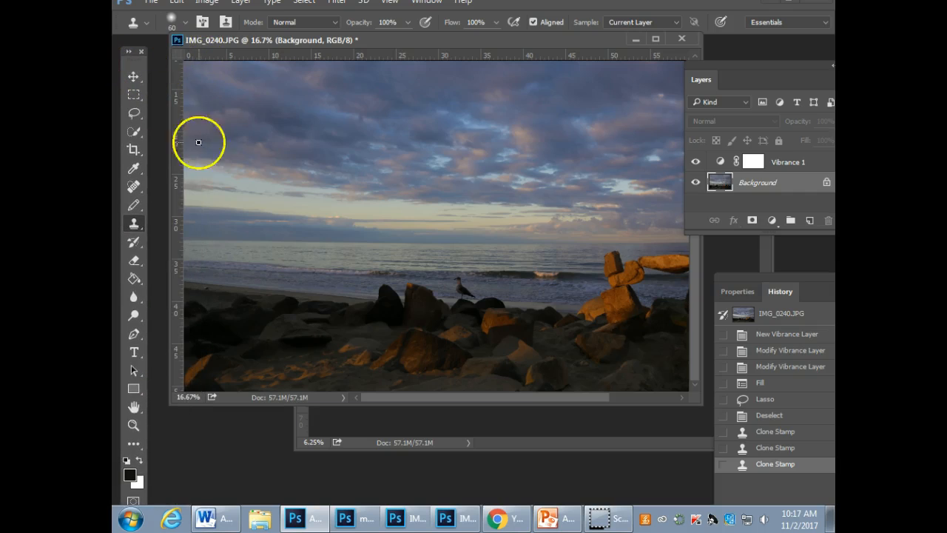
Clone dark rock over the sunlit orange rock in the photo's lower-left corner with a 400 px Clone Stamp brush.
key([)
key([)
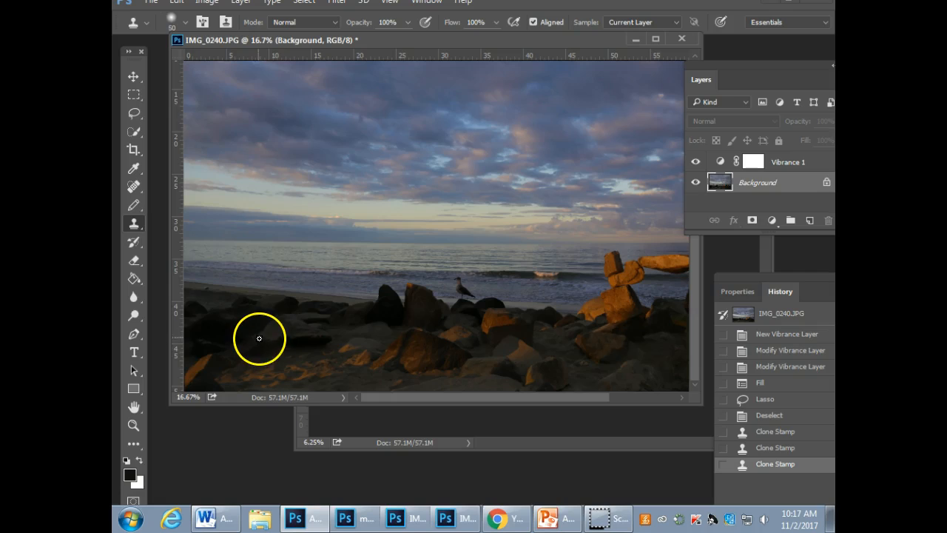
key(])
key(])
key(])
key(])
key(])
key(])
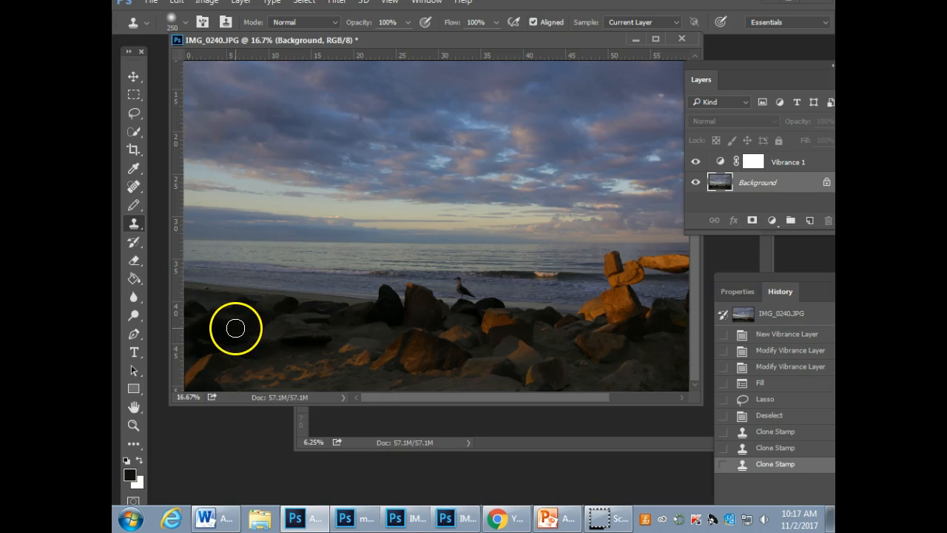
key(bracketright)
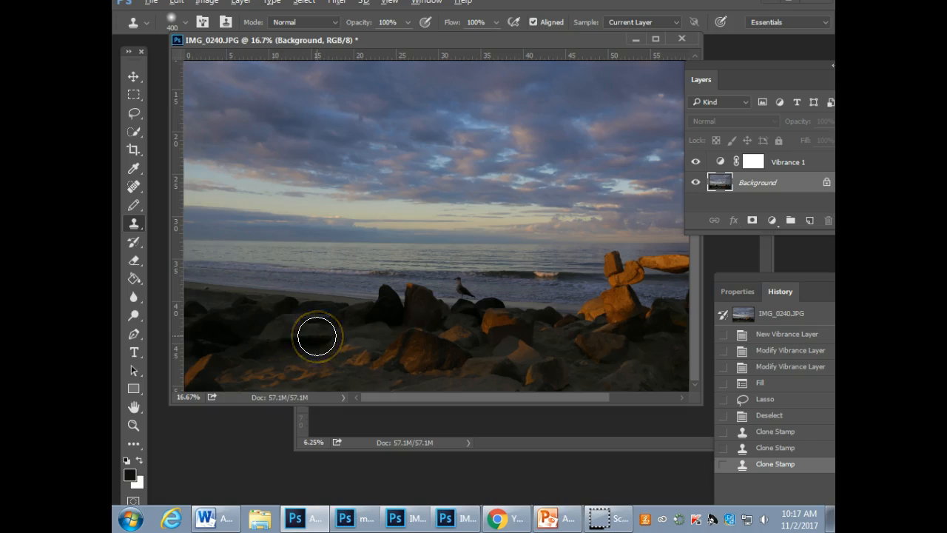
click(201, 367)
click(204, 367)
click(190, 376)
alt+click(296, 348)
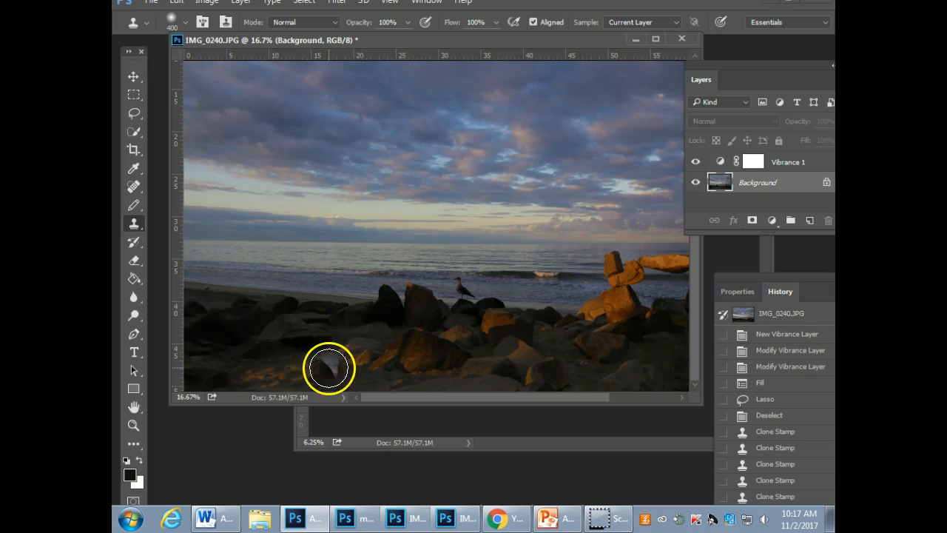
Try cloning the seabird onto the two tall rocks beside it with the soft 400 px brush, and roll back both copies.
key(ctrl+plus)
key(ctrl+plus)
key(space)
drag(539, 343, 416, 76)
drag(444, 178, 472, 246)
drag(417, 222, 415, 224)
alt+click(417, 220)
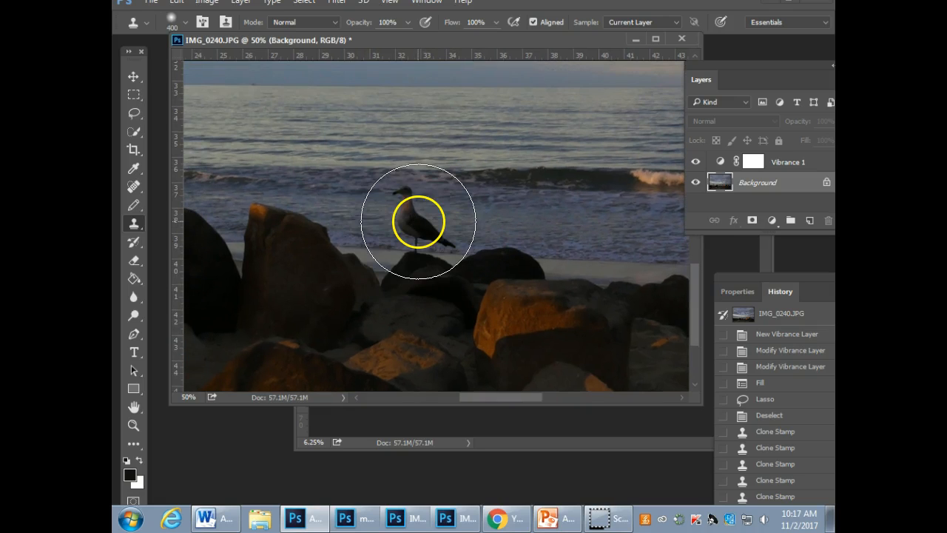
click(271, 174)
key(space)
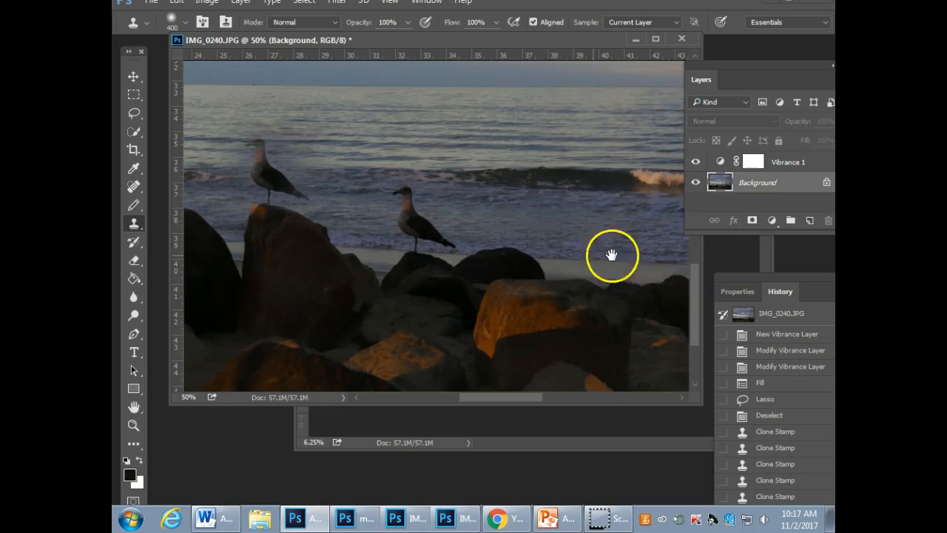
drag(542, 257, 637, 276)
drag(260, 244, 276, 196)
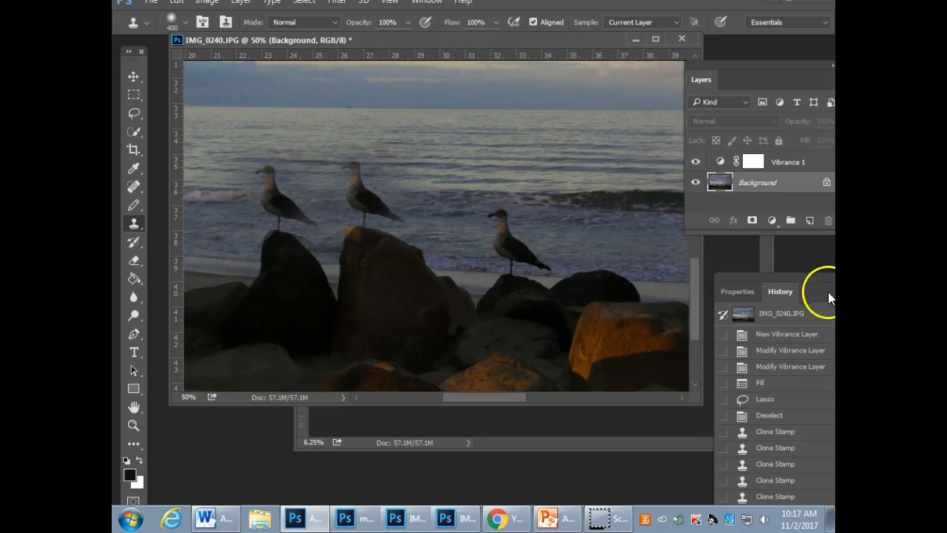
click(817, 396)
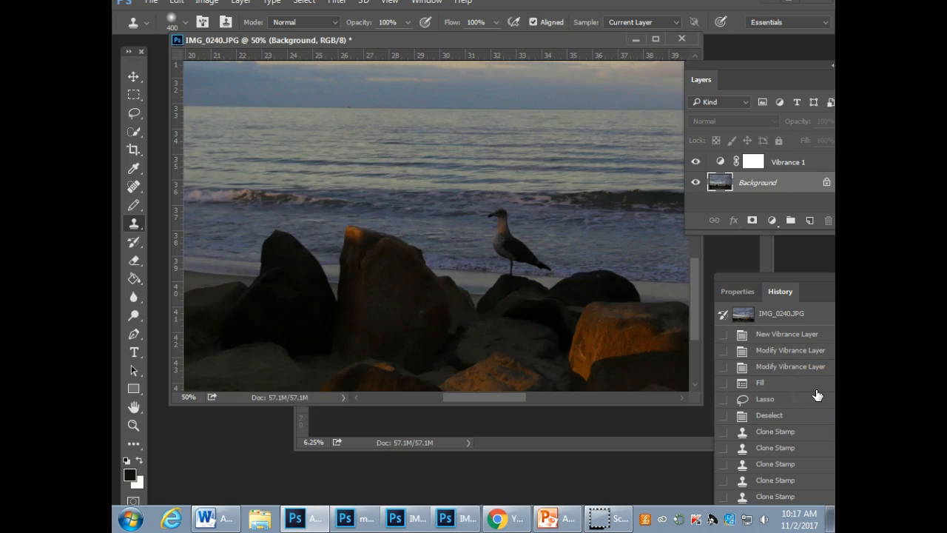
Raise the Clone Stamp brush hardness to its maximum and set the brush size to 250 px.
click(185, 27)
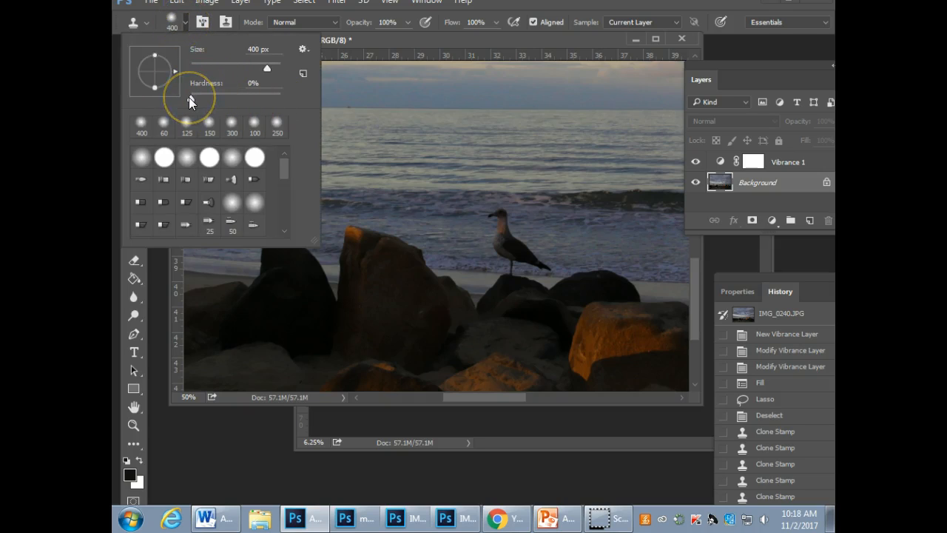
drag(189, 97, 289, 100)
click(601, 47)
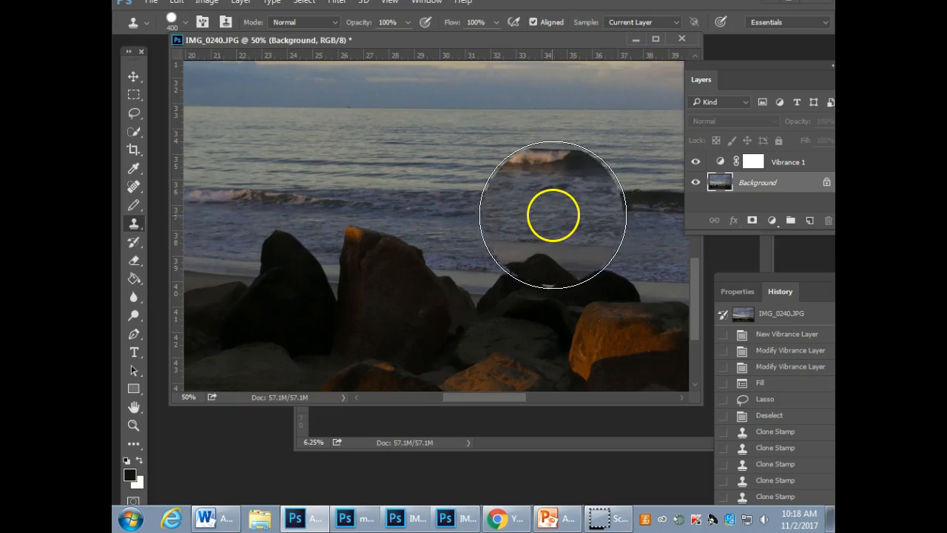
key(bracketleft)
key(bracketleft)
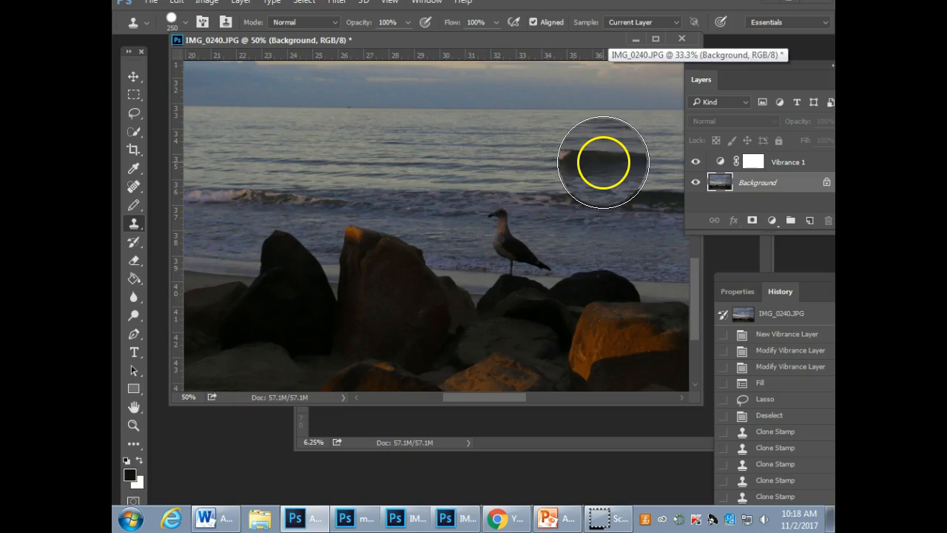
Stamp hard-edged 250 px copies of the seabird onto the two tall rocks, and undo both copies.
alt+click(513, 237)
click(517, 241)
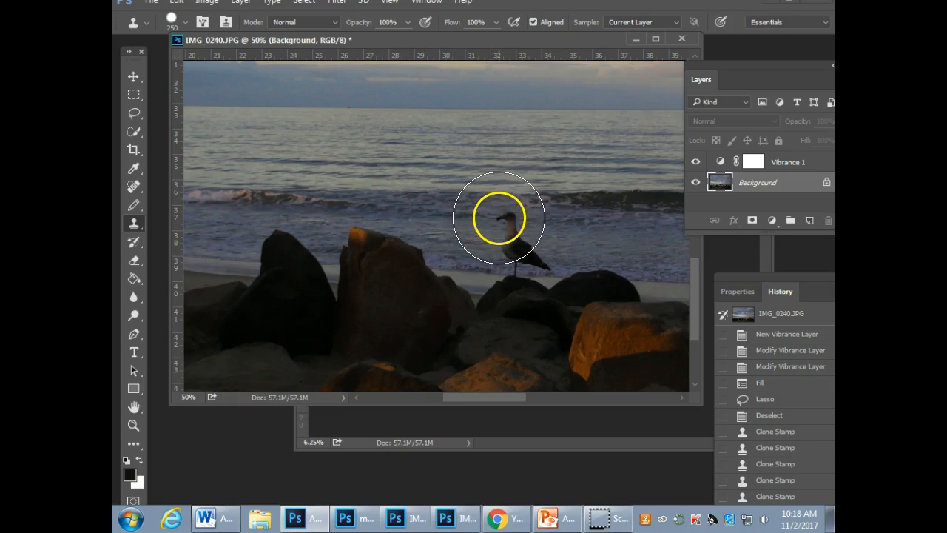
alt+click(520, 247)
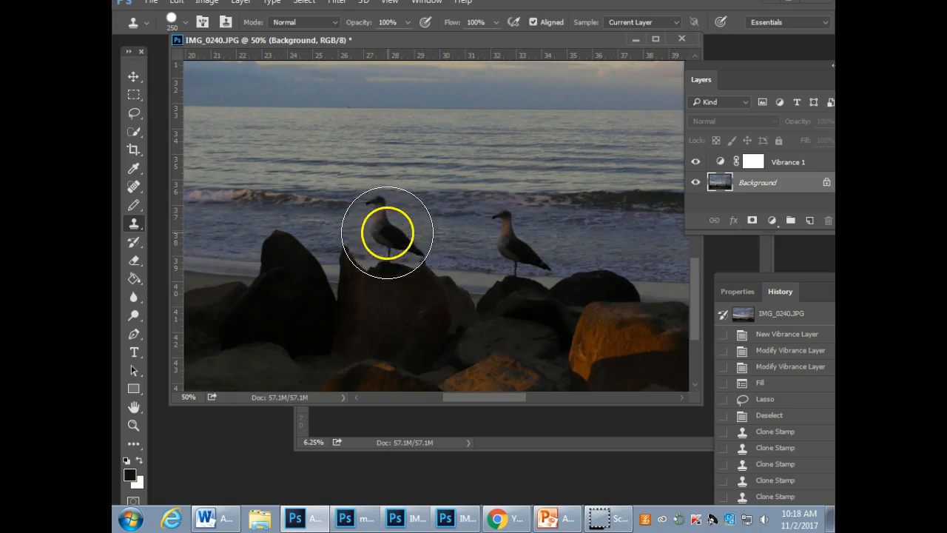
click(374, 197)
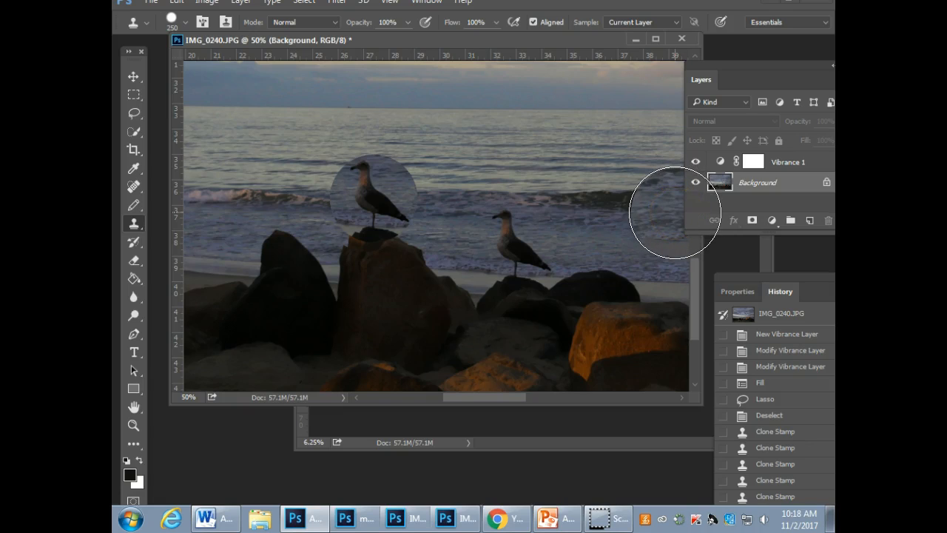
alt+click(520, 244)
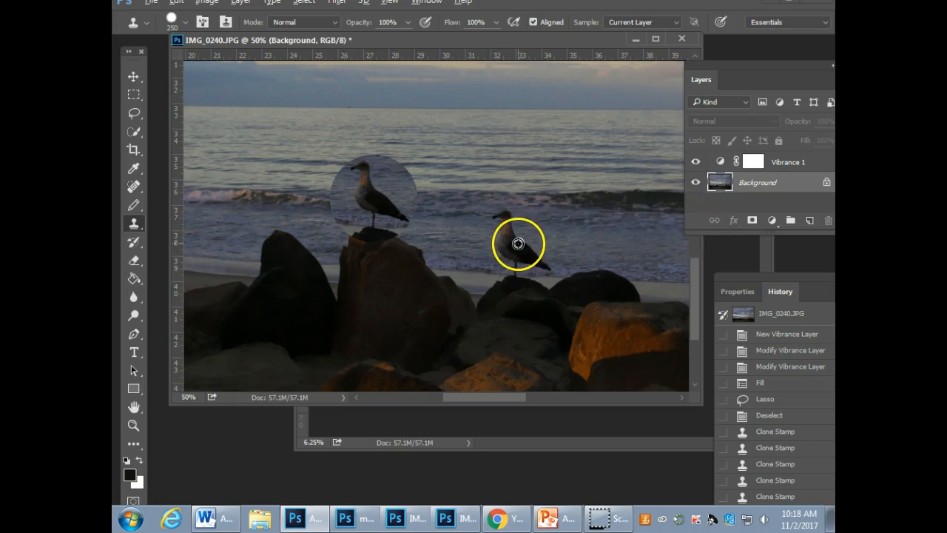
click(282, 198)
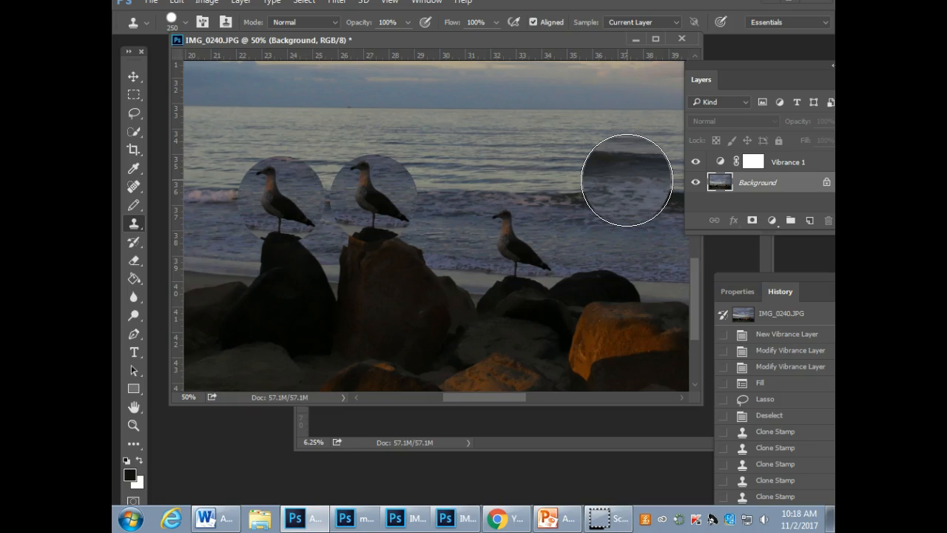
click(512, 164)
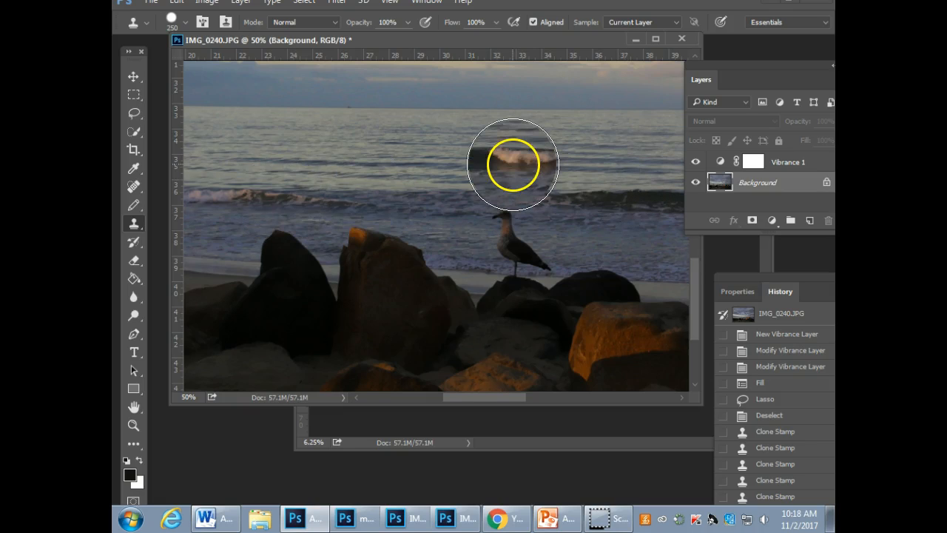
Zoom in to 200% and clone extra copies of the seabird's beak below the original with a hard 25 px brush.
scroll(512, 163, up, 3)
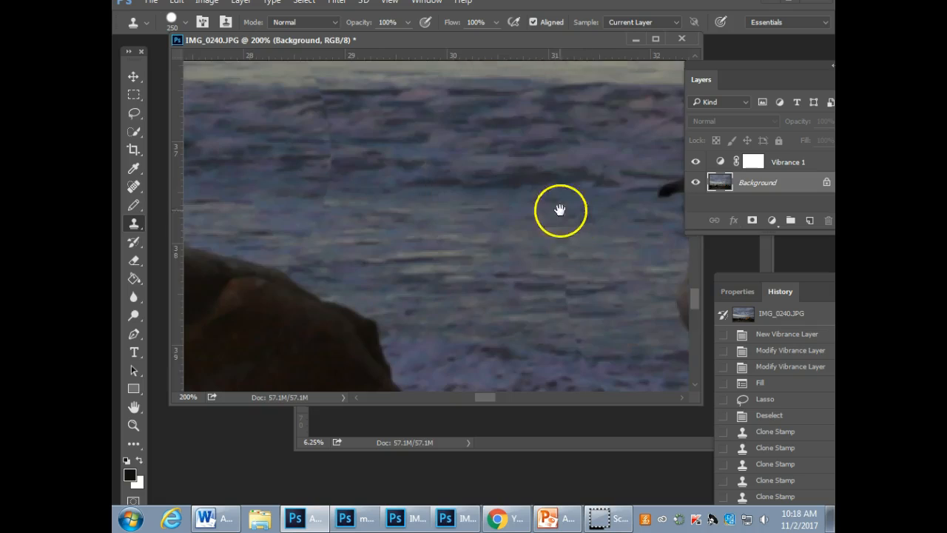
drag(558, 207, 288, 219)
key(bracketleft)
key(bracketleft)
key(bracketleft)
key(bracketleft)
key(bracketleft)
key(bracketleft)
key(bracketleft)
key(bracketleft)
key(bracketleft)
key(bracketleft)
key(bracketleft)
key(bracketleft)
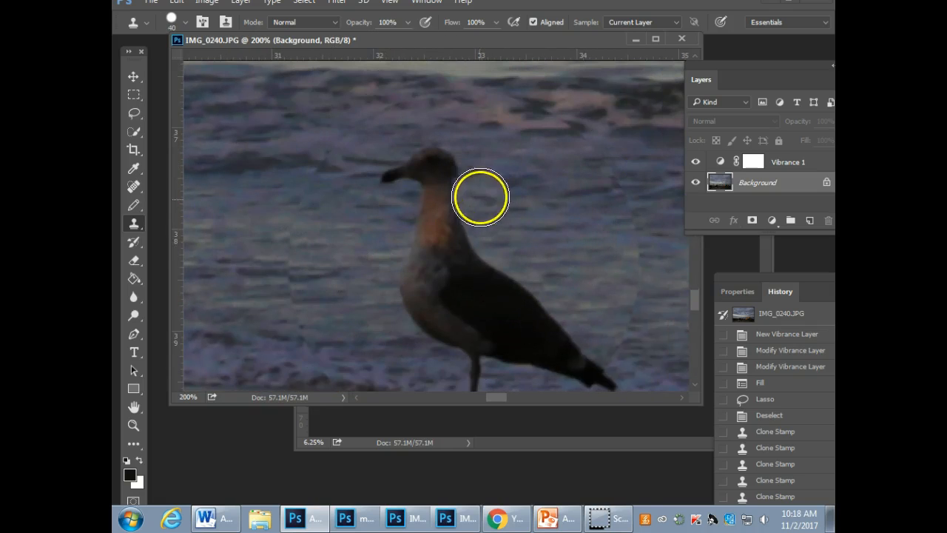
key(bracketleft)
key(bracketleft)
key(bracketleft)
key(bracketleft)
key(bracketleft)
key(bracketleft)
key(bracketleft)
key(bracketleft)
key(bracketleft)
key(bracketleft)
key(bracketleft)
key(bracketleft)
key(bracketleft)
key(bracketleft)
key(bracketleft)
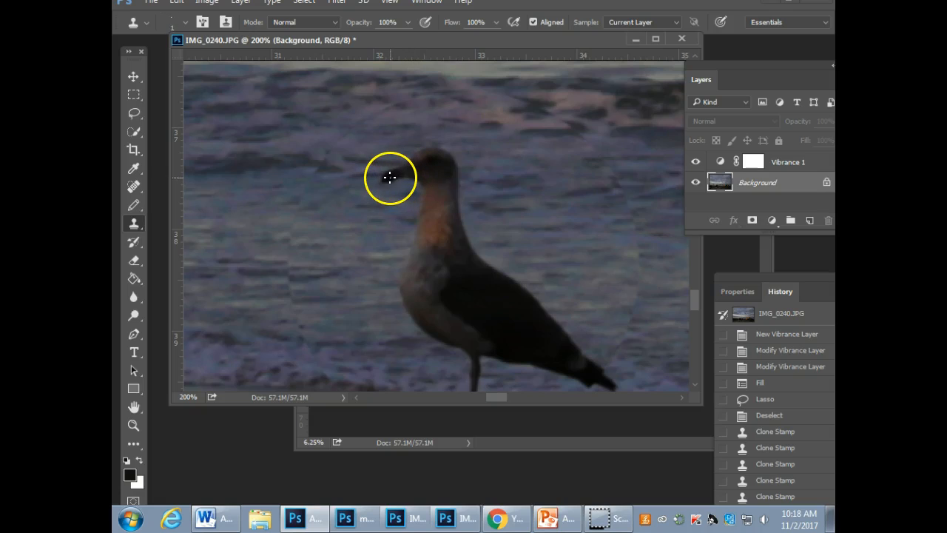
key(bracketright)
key(bracketright)
key(bracketright)
key(bracketright)
key(bracketright)
mouse_move(391, 176)
mouse_down()
mouse_move(421, 205)
mouse_move(412, 190)
mouse_up()
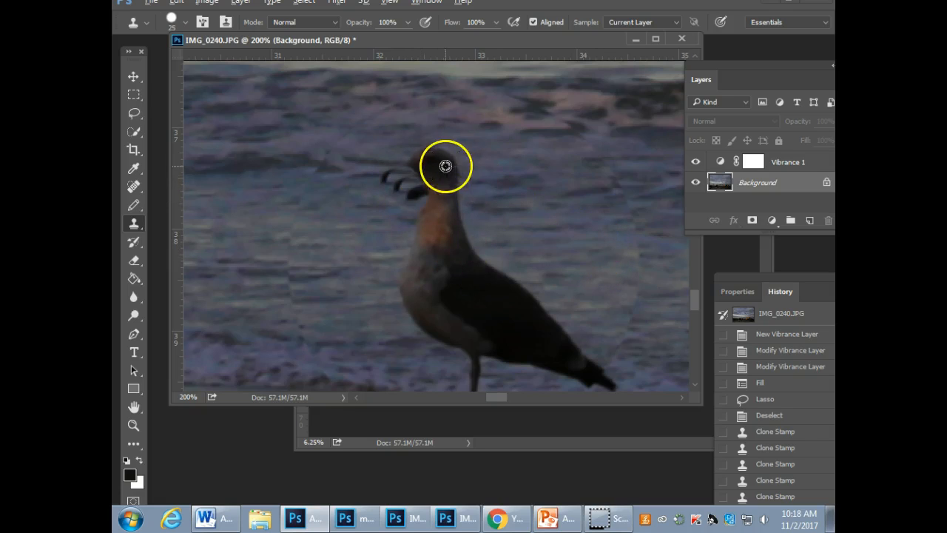
Clone part of the seabird's head with the hard 25 px brush, and undo all the beak and head copies.
drag(433, 163, 469, 212)
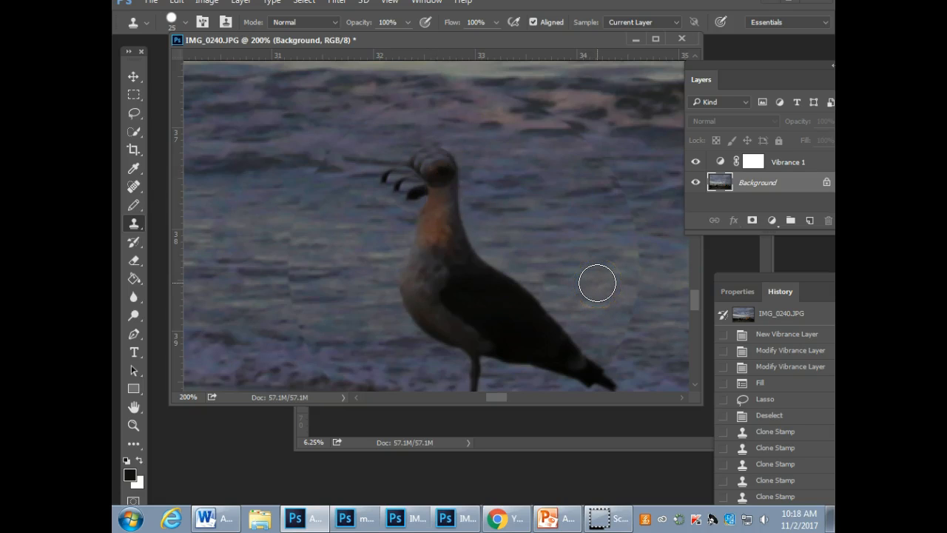
mouse_move(528, 263)
mouse_down()
mouse_move(558, 200)
mouse_move(547, 181)
mouse_move(509, 166)
mouse_up()
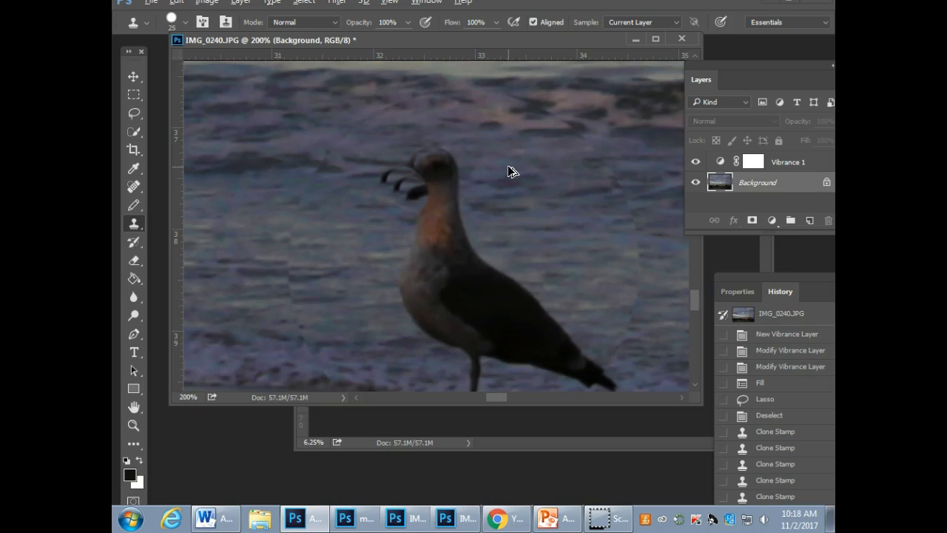
key(ctrl+alt+z)
click(546, 231)
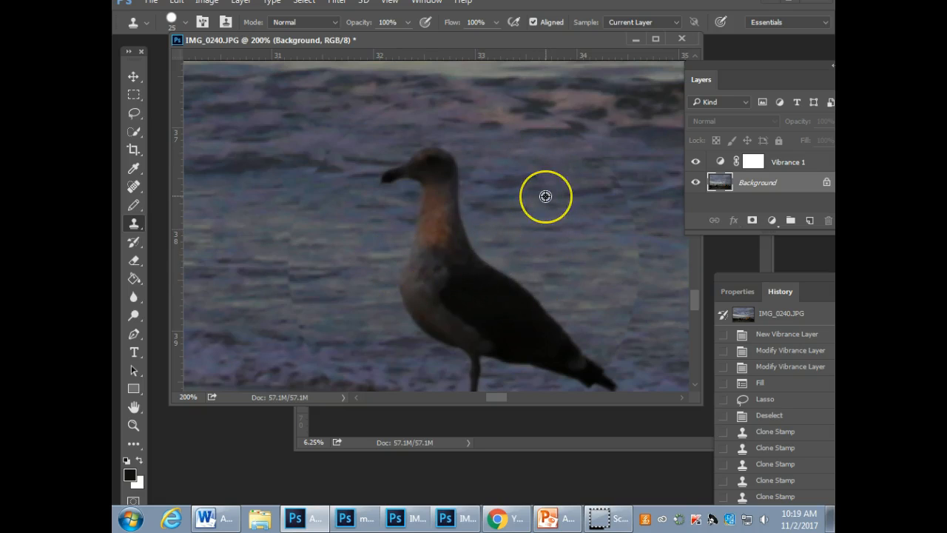
Zoom out to the whole photo at 12.5% and delete the Vibrance 1 adjustment layer.
alt+click(501, 137)
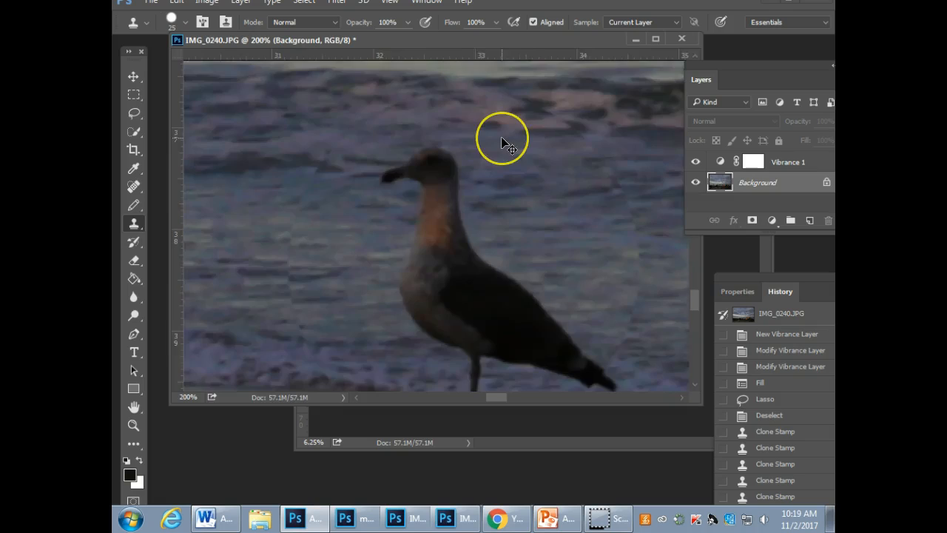
scroll(501, 137, down, 2)
scroll(502, 139, down, 2)
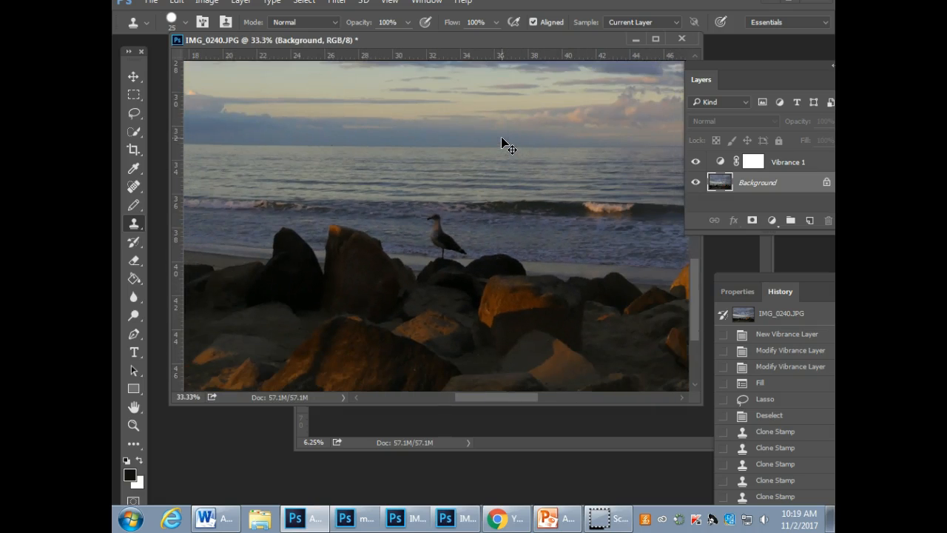
alt+click(563, 141)
scroll(562, 138, down, 2)
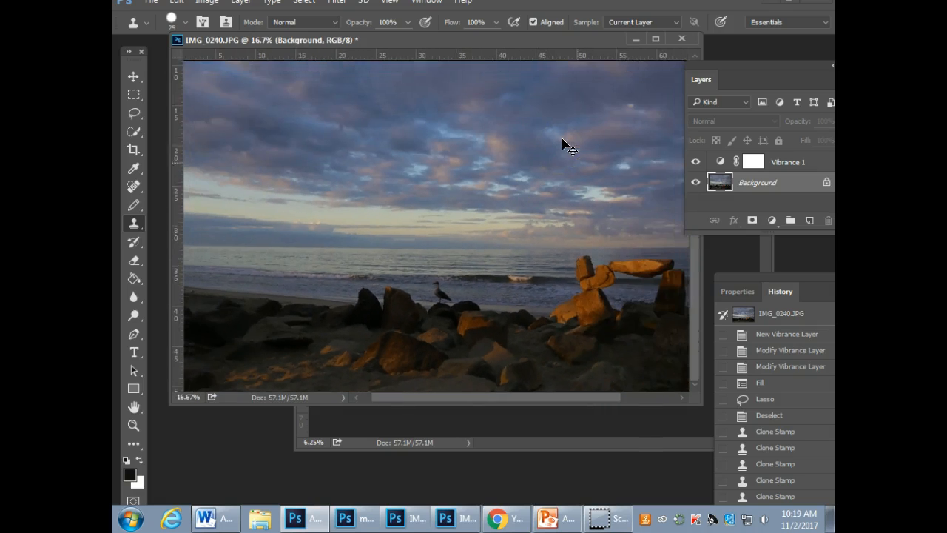
scroll(561, 137, down, 1)
alt+click(575, 149)
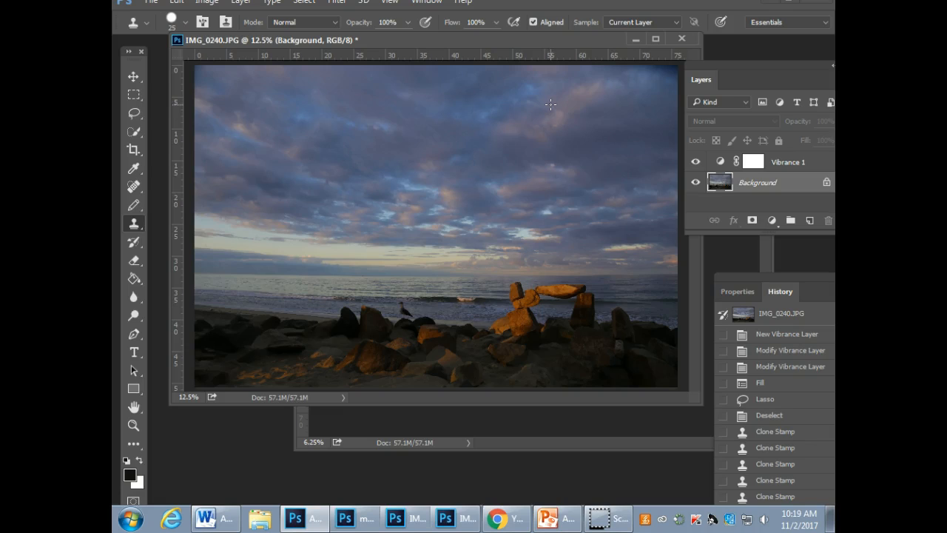
drag(537, 35, 537, 54)
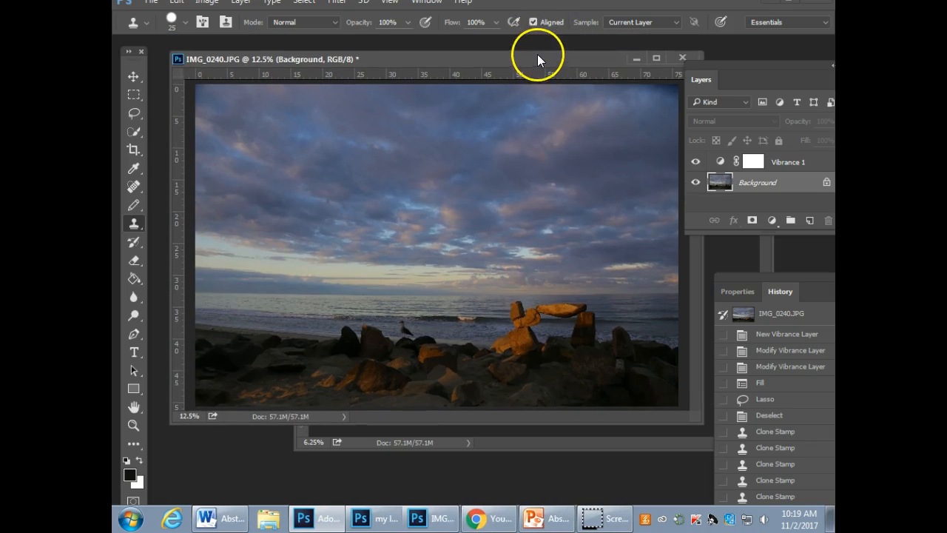
click(802, 162)
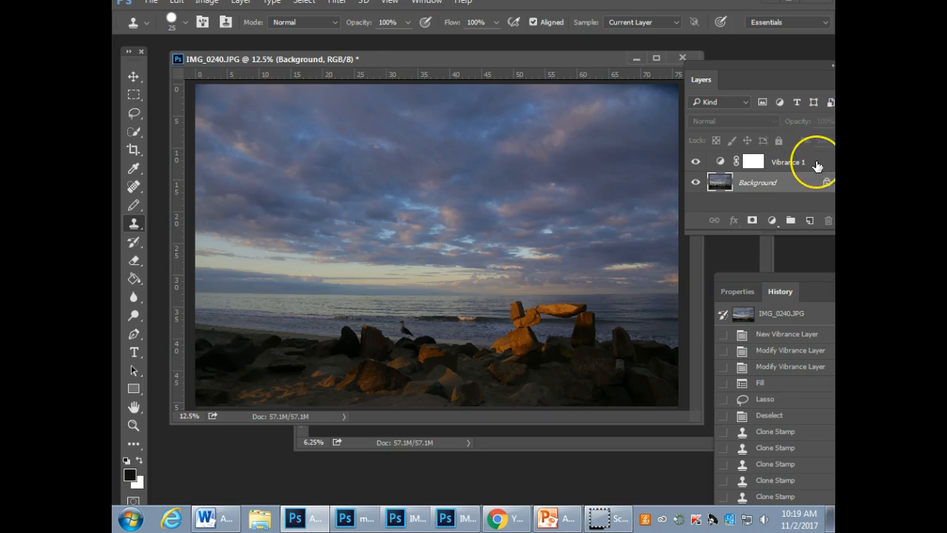
click(817, 164)
key(Delete)
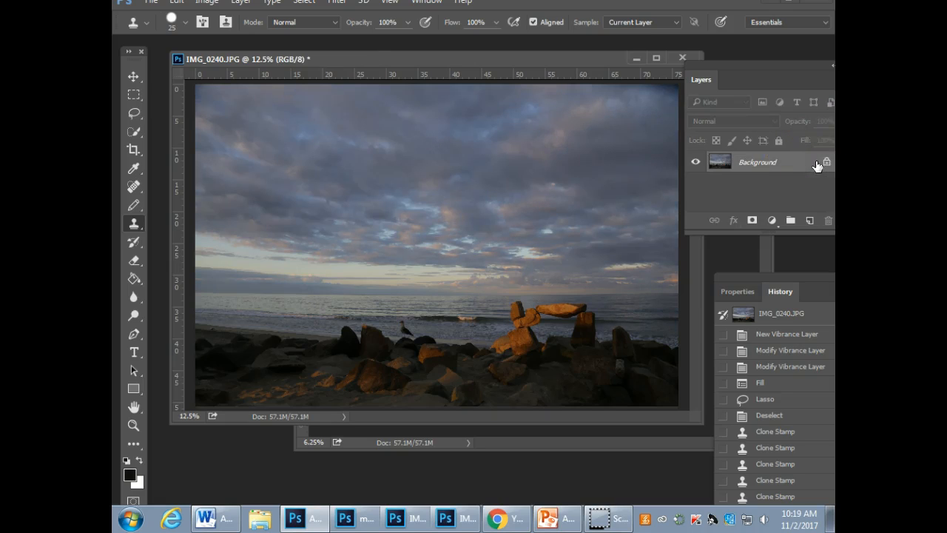
Compare the available adjustment layer types with the list of adjustments that apply directly to the image.
click(770, 222)
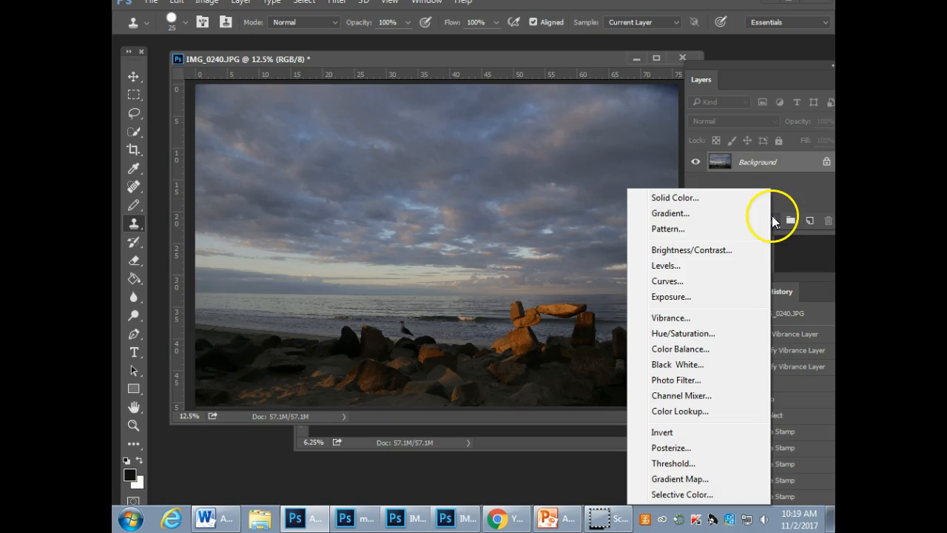
click(699, 167)
click(770, 220)
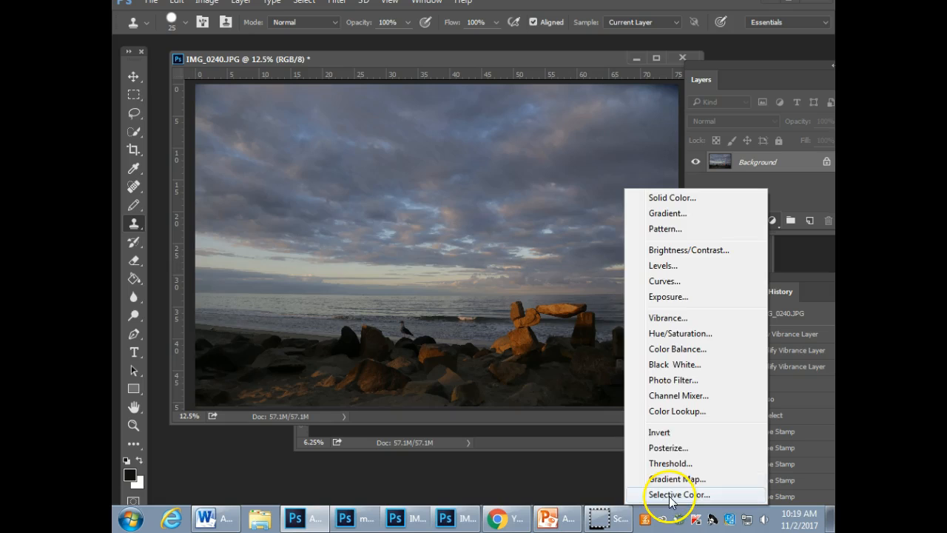
click(744, 48)
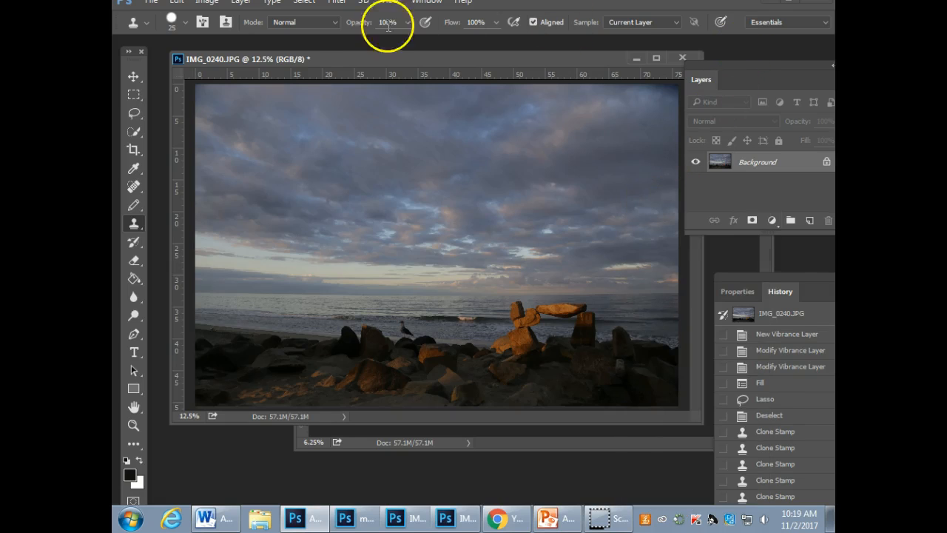
click(207, 2)
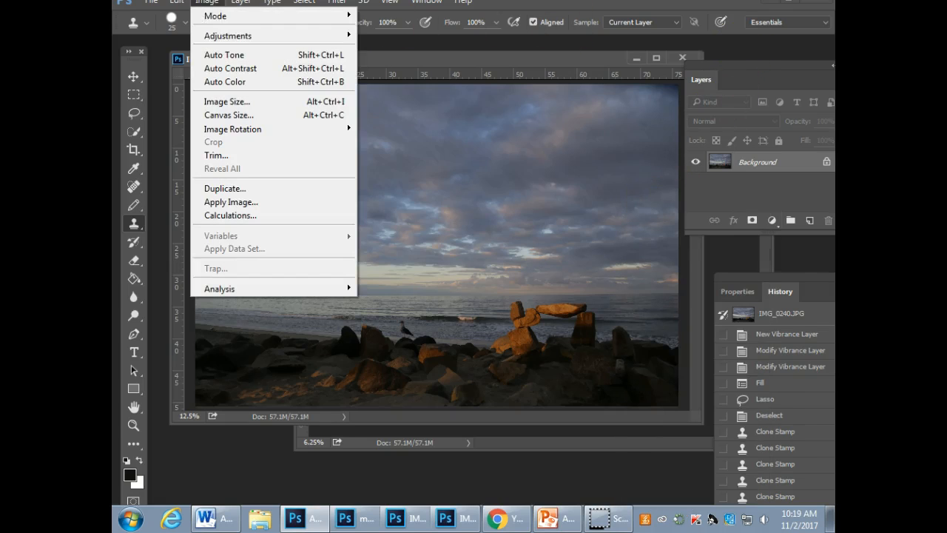
mouse_move(219, 39)
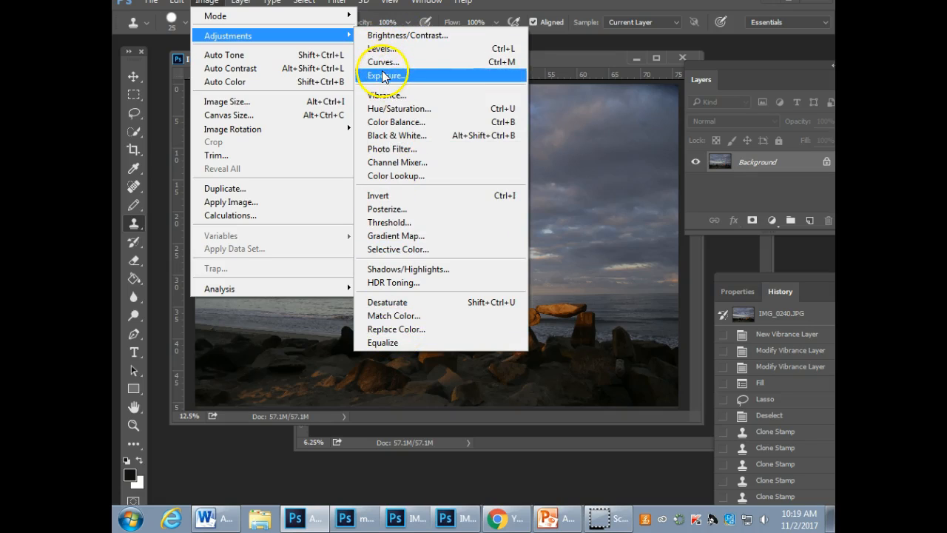
click(772, 220)
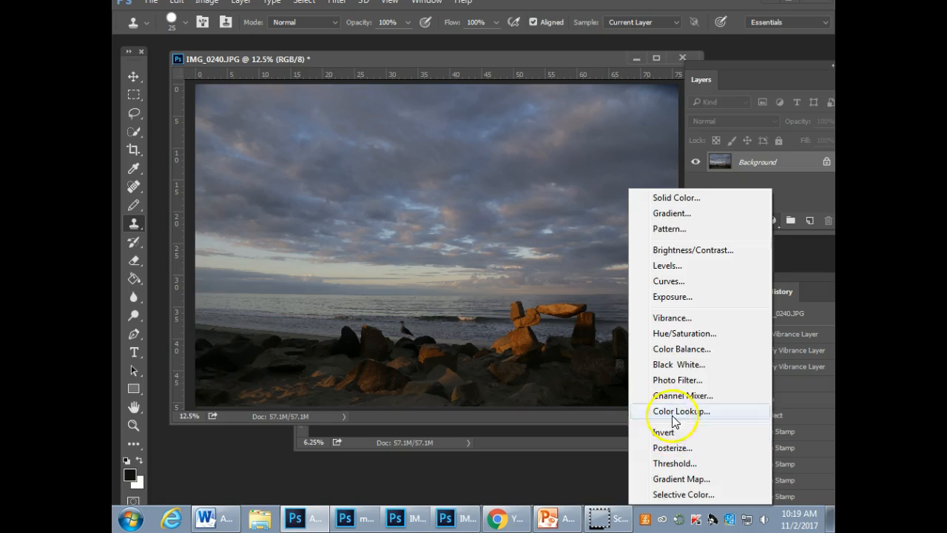
click(716, 46)
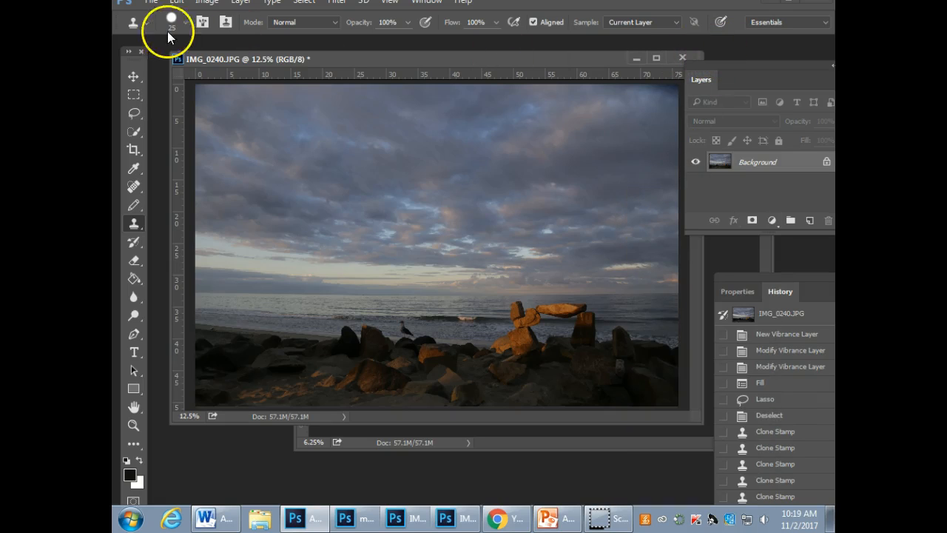
Start the Shadows/Highlights adjustment on the Background, hide its extra options and move the dialog clear of the rocks.
click(211, 7)
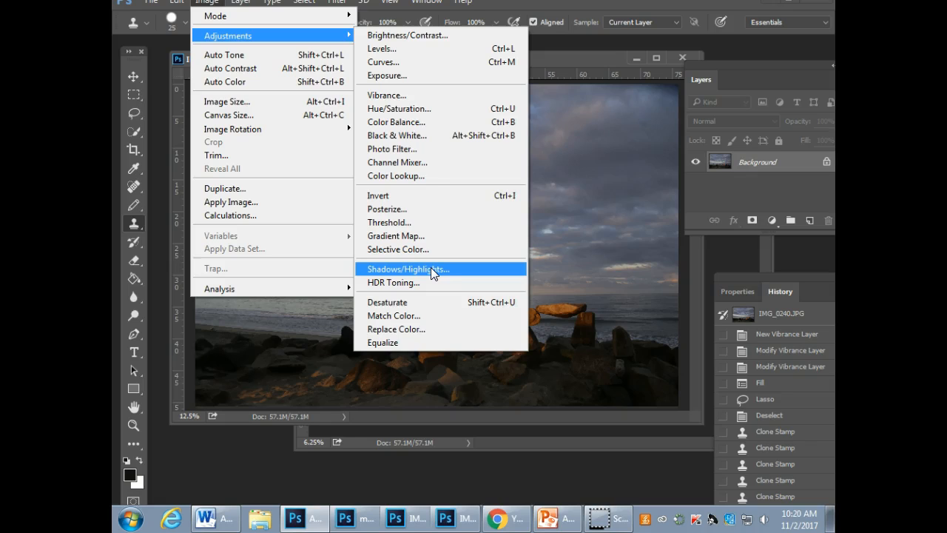
click(431, 268)
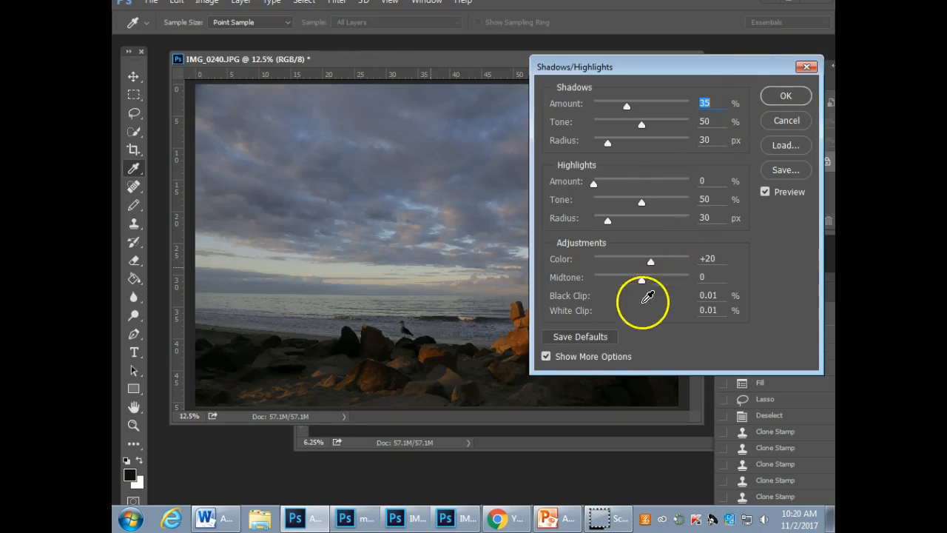
click(546, 357)
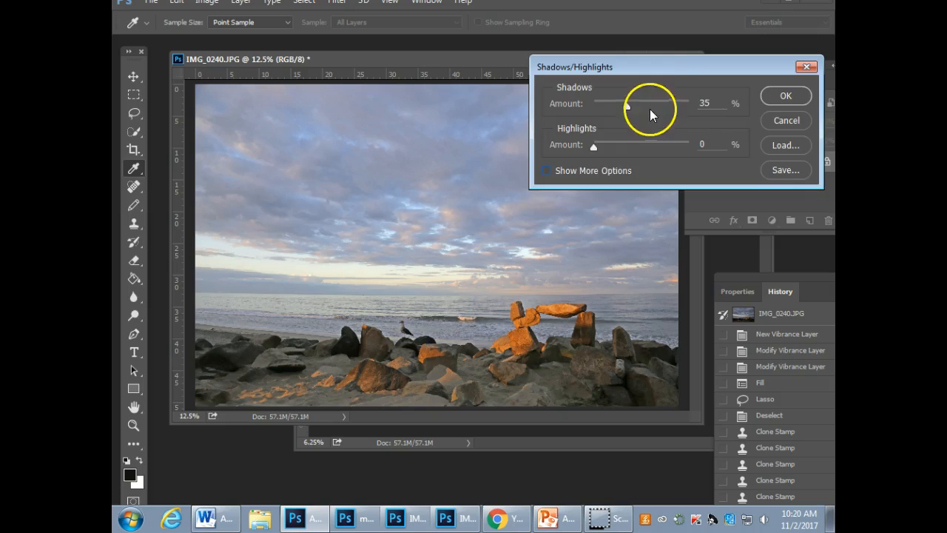
drag(688, 67, 695, 95)
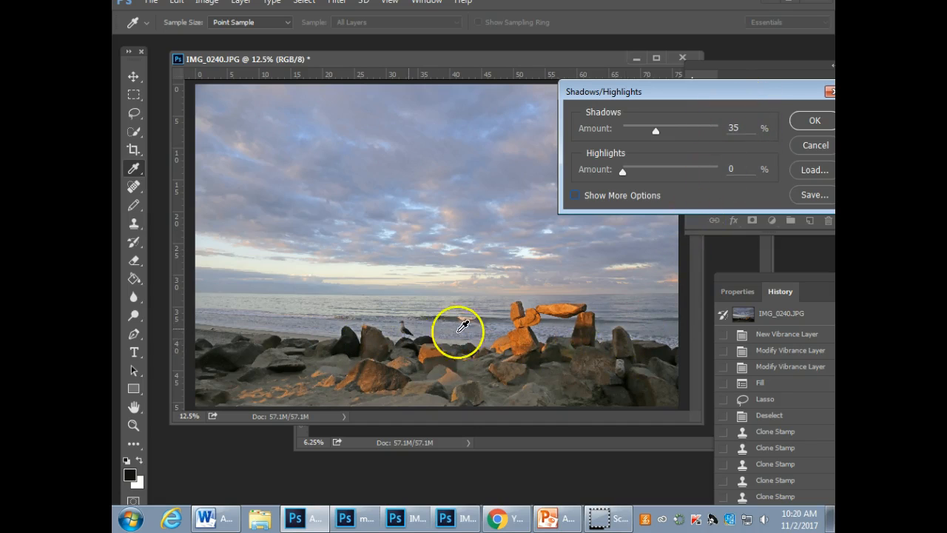
drag(772, 91, 716, 87)
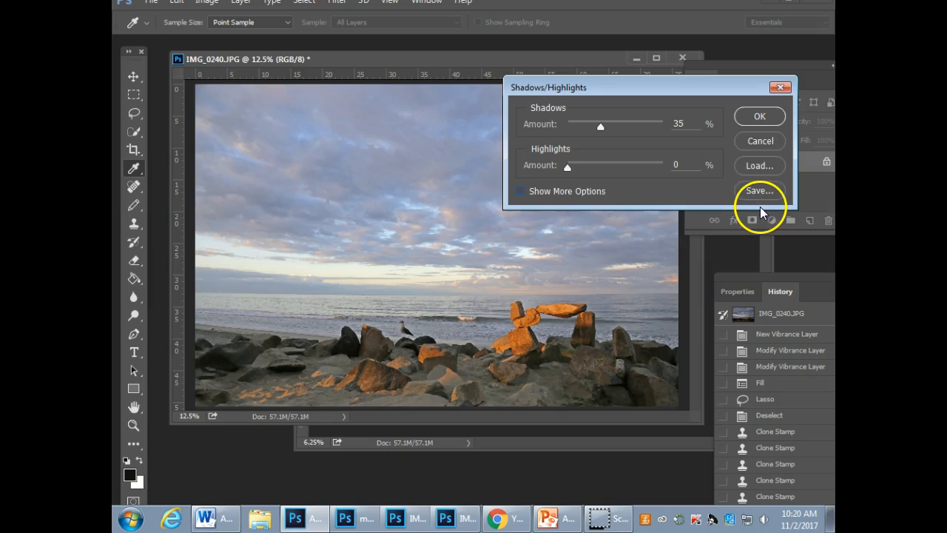
Show the extra options and switch the preview off and on repeatedly to compare the photo with and without 35% shadow lightening.
click(520, 191)
click(739, 213)
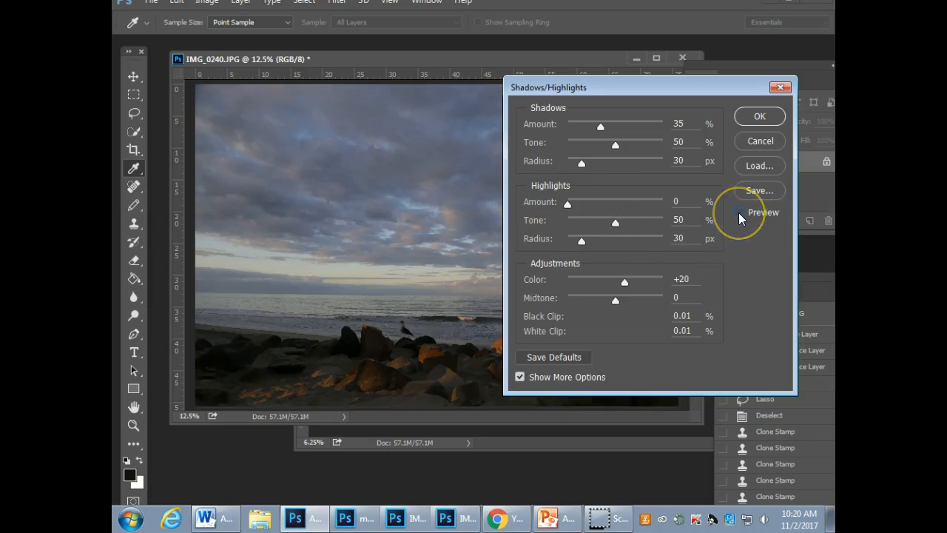
click(739, 213)
click(739, 213)
click(740, 213)
click(739, 213)
click(739, 213)
click(739, 213)
click(739, 213)
click(739, 213)
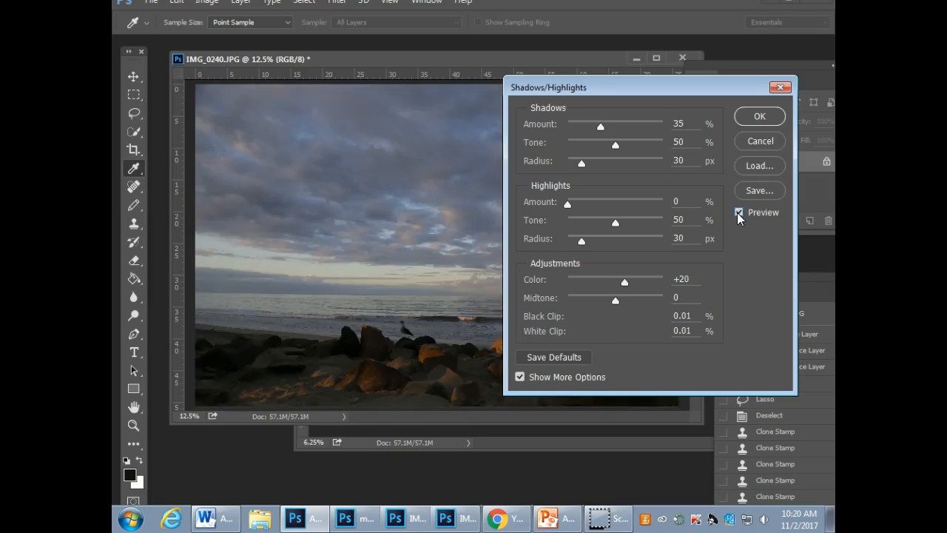
Hide the extra options, try Shadows amounts of 0%, 7% and 3%, and set the amount to 13%.
click(520, 376)
drag(600, 124, 567, 126)
drag(597, 93, 649, 71)
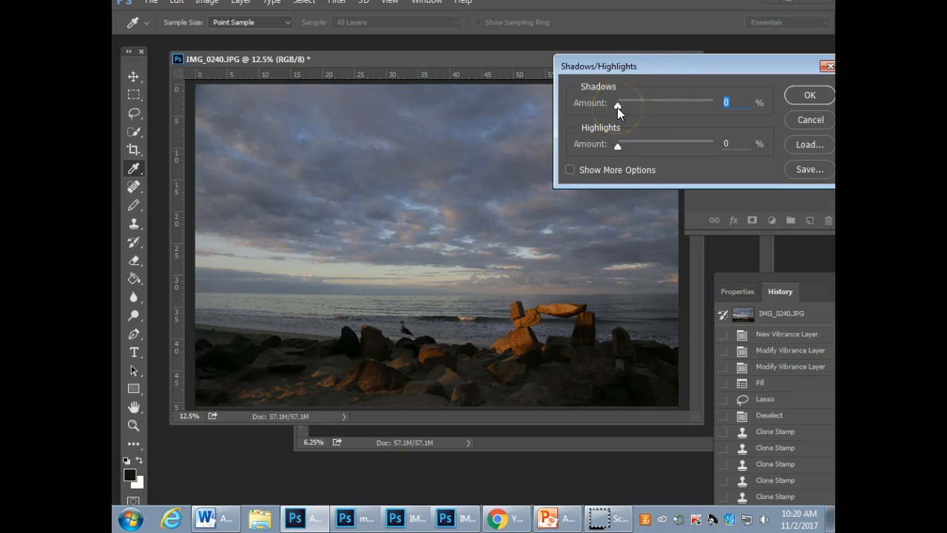
drag(619, 107, 624, 108)
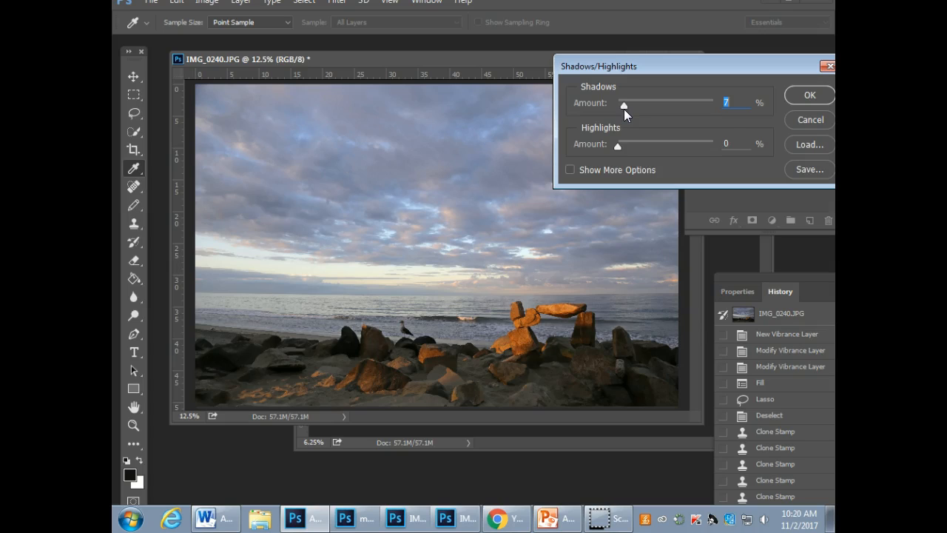
drag(624, 109, 620, 109)
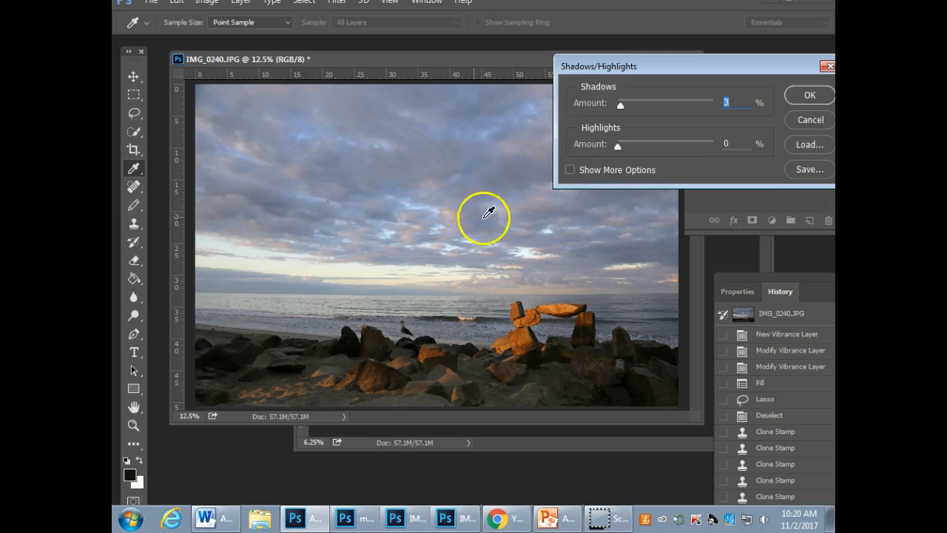
drag(617, 107, 630, 109)
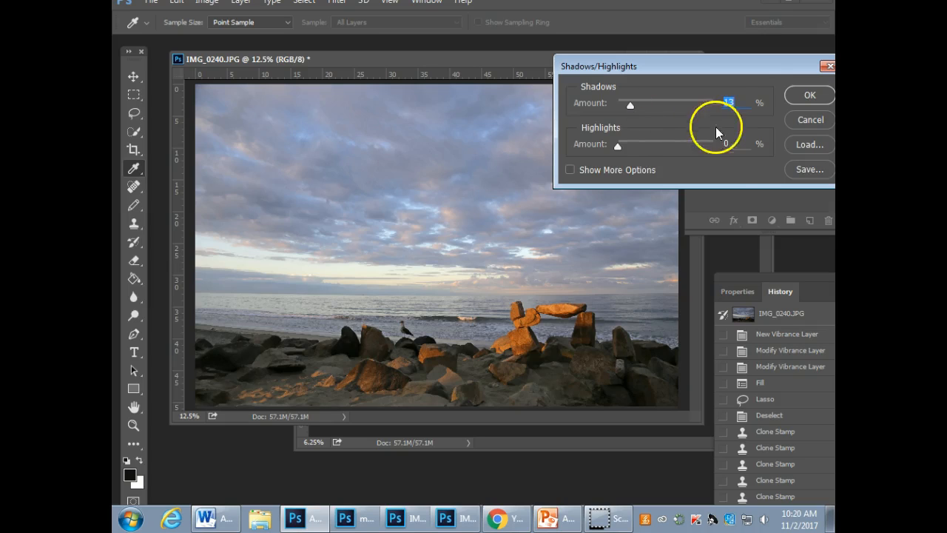
Expand the extra options and toggle the preview to compare the photo before and after the 13% Shadows amount.
click(569, 170)
click(789, 193)
click(790, 192)
click(790, 192)
click(789, 193)
click(789, 192)
click(790, 193)
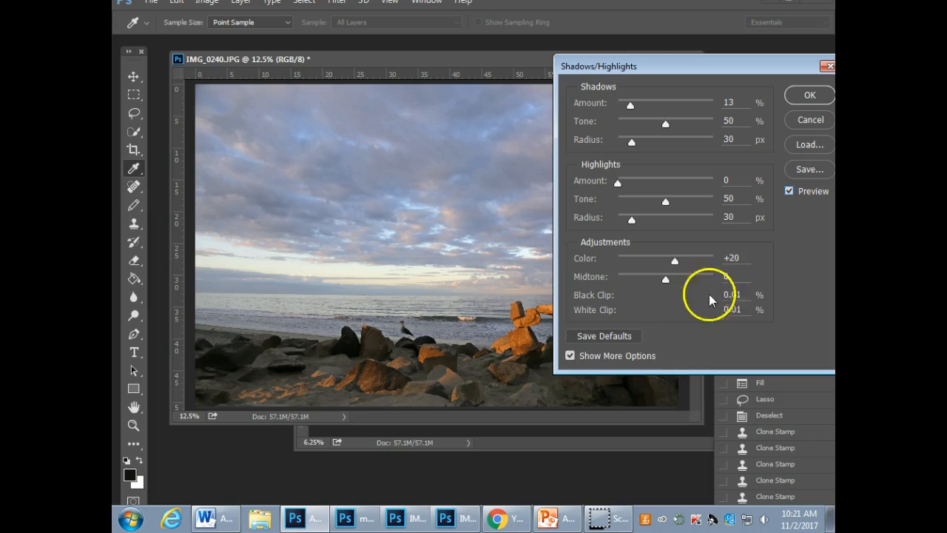
Collapse the extra options, set the Highlights amount to 63% and apply the Shadows/Highlights adjustment.
click(570, 356)
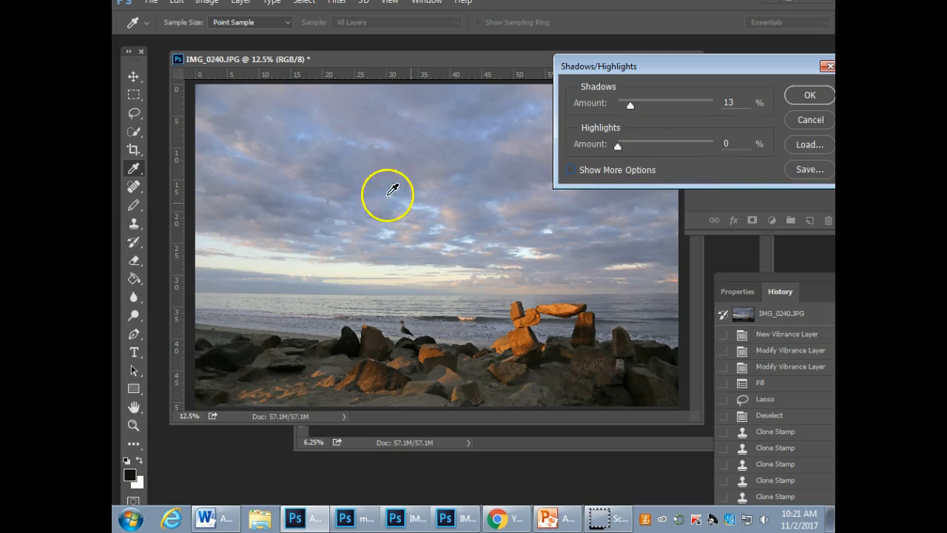
drag(619, 146, 678, 159)
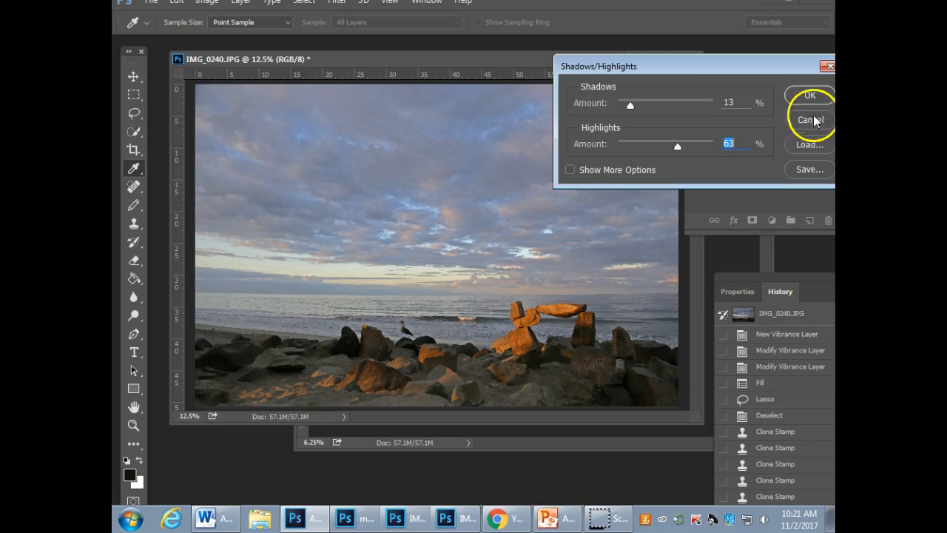
click(819, 96)
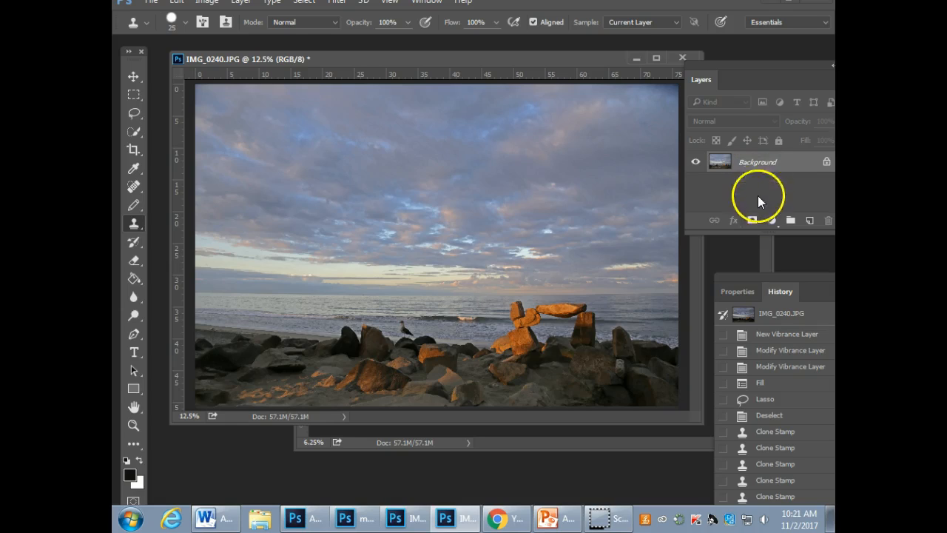
Add a Brightness/Contrast adjustment layer above the Background and move its properties fully into view.
click(774, 225)
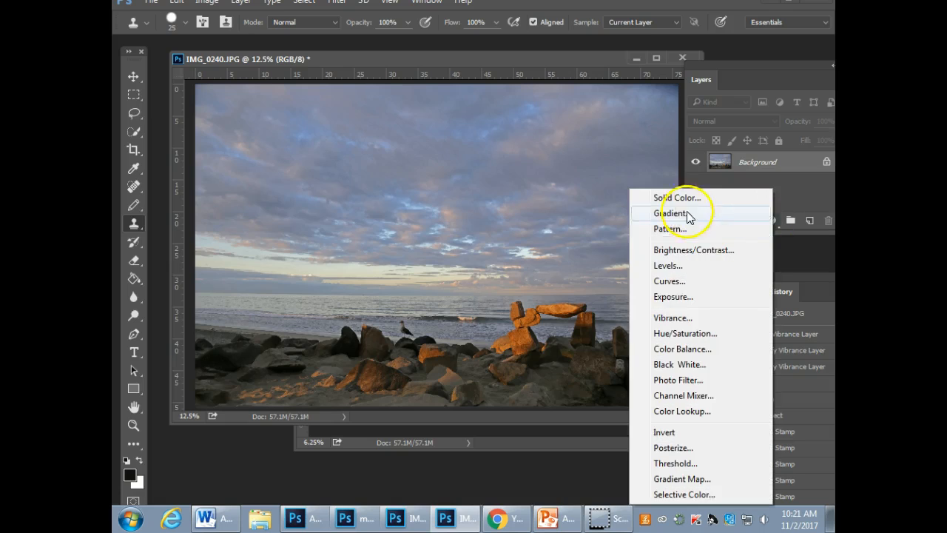
click(696, 251)
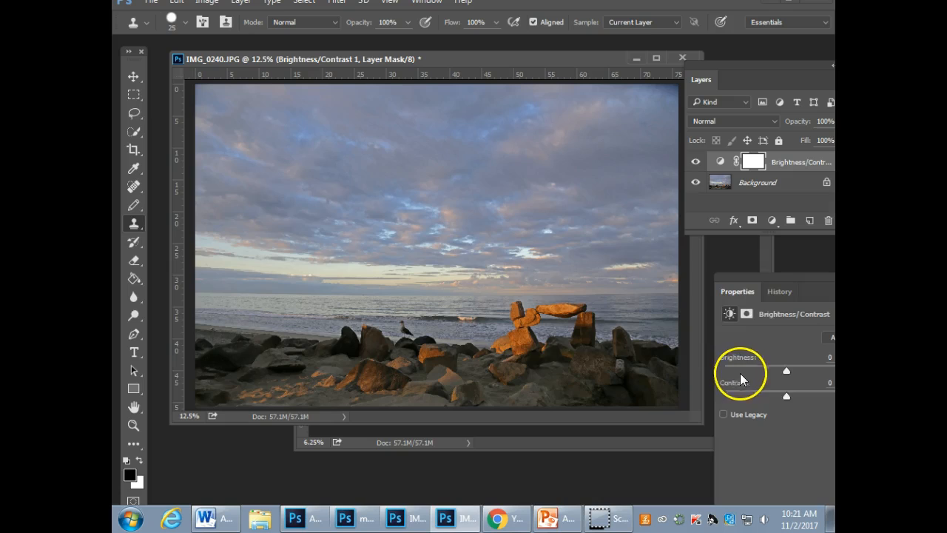
drag(774, 282, 666, 263)
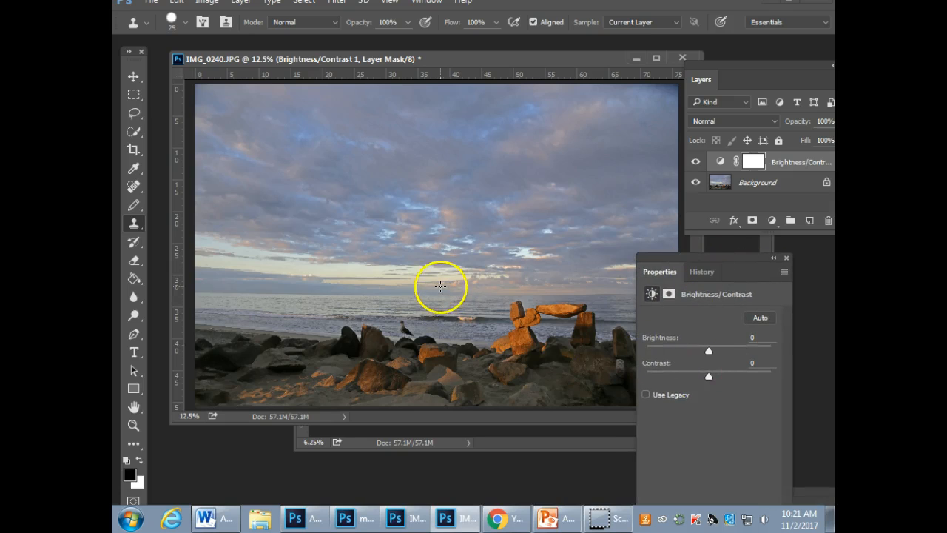
Set the adjustment layer's Brightness to -10 and Contrast to 48, and toggle its visibility to compare the photo before and after.
drag(708, 379, 705, 358)
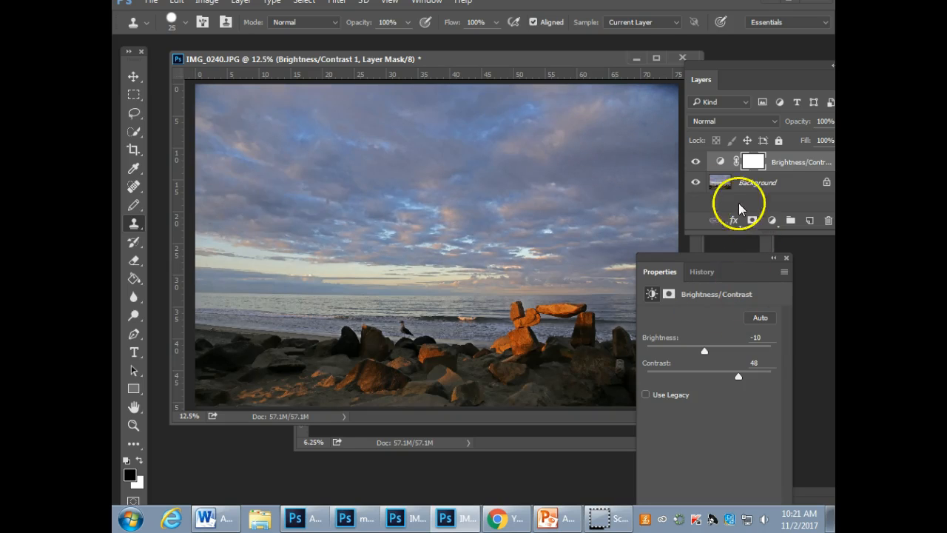
click(696, 162)
click(696, 162)
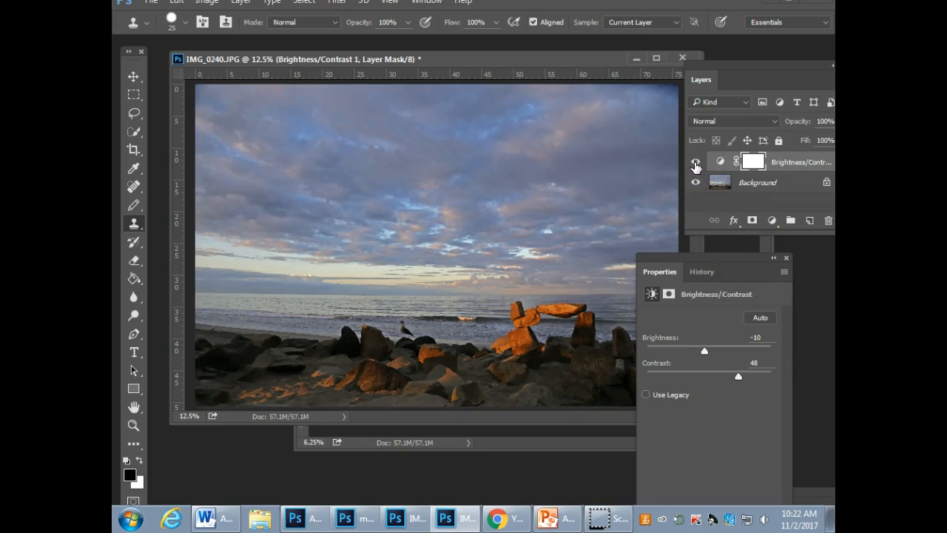
click(695, 162)
click(696, 163)
Set the adjustment layer's Brightness to 7 and toggle its visibility repeatedly to compare the photo with and without it.
drag(704, 352, 712, 352)
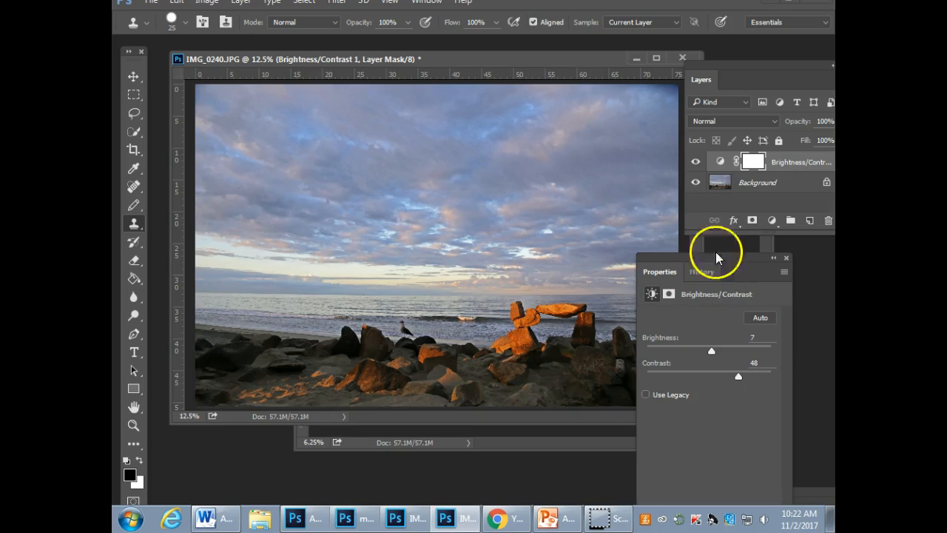
click(696, 162)
click(696, 163)
click(696, 162)
click(696, 162)
click(696, 163)
click(695, 163)
click(696, 163)
click(695, 163)
click(696, 164)
click(696, 164)
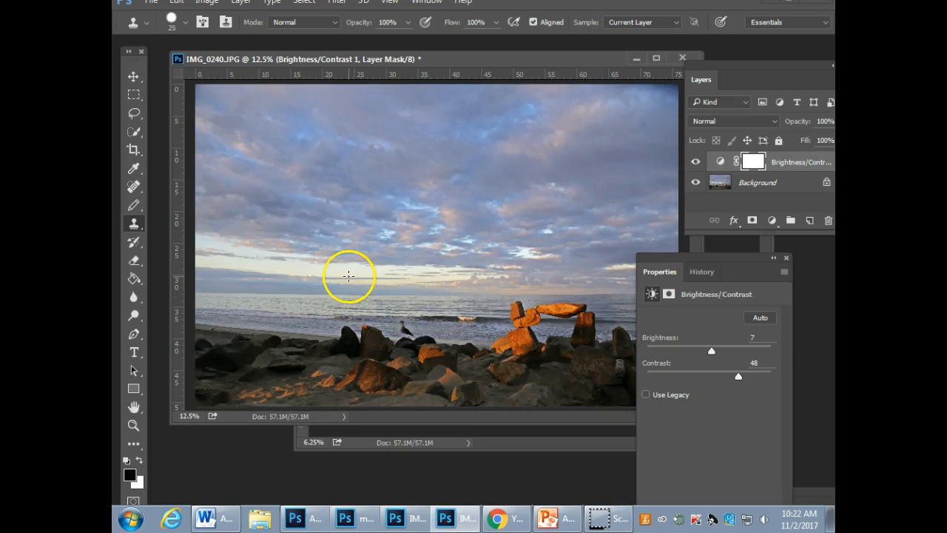
Compare the original IMG_0240.JPG snapshot in the history with the edited photo, and return to the last Modify Brightness/Contrast state.
drag(731, 256, 771, 245)
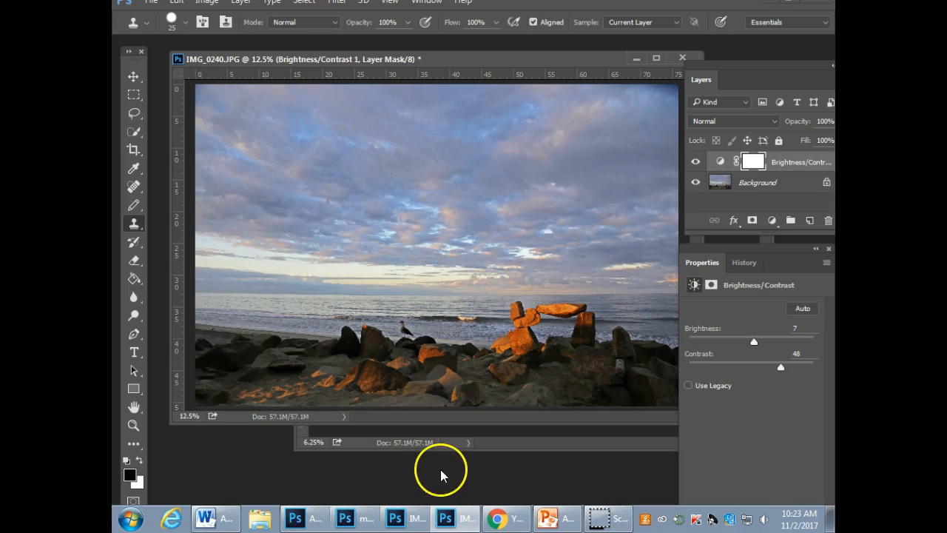
click(747, 263)
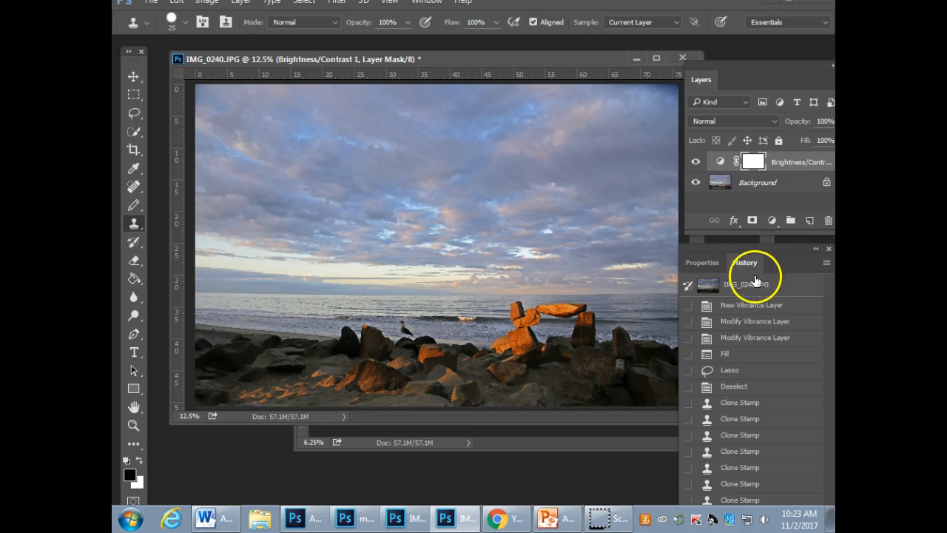
click(751, 286)
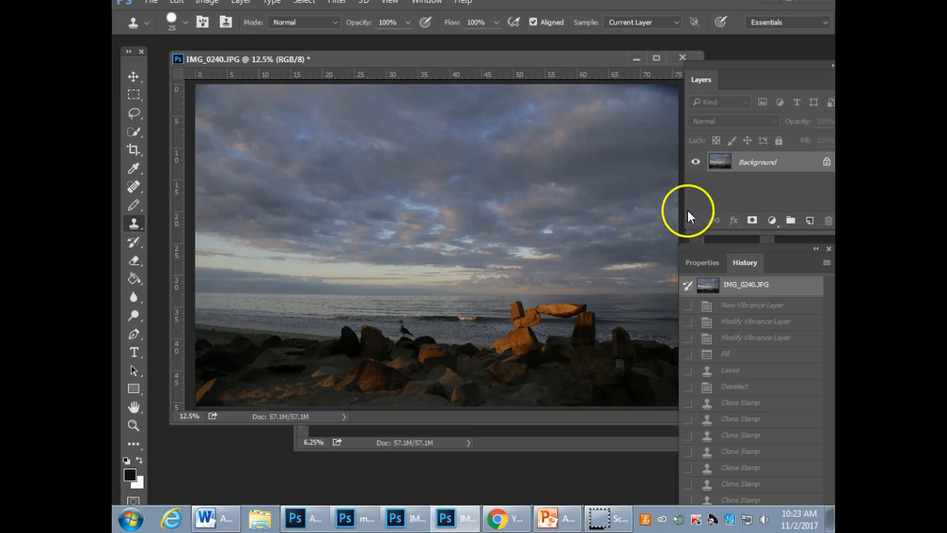
drag(702, 247, 707, 54)
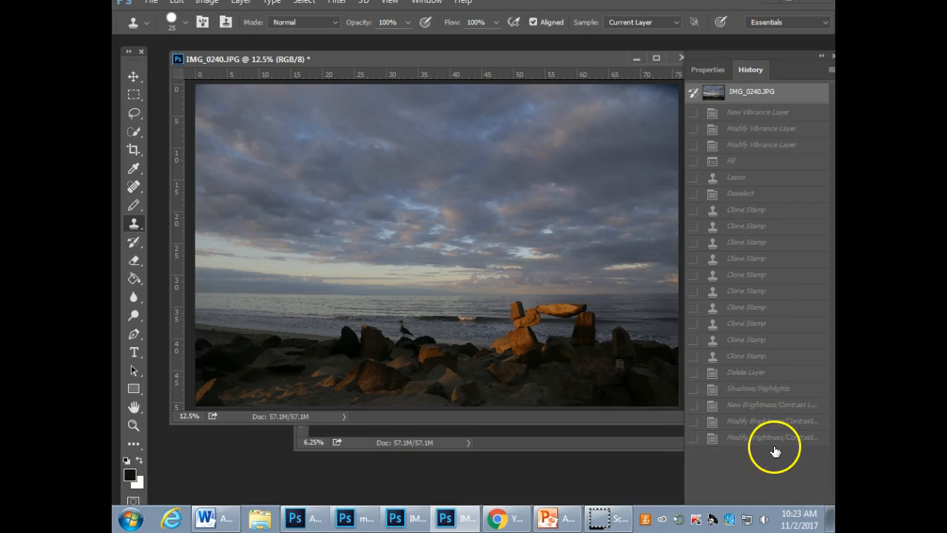
click(776, 444)
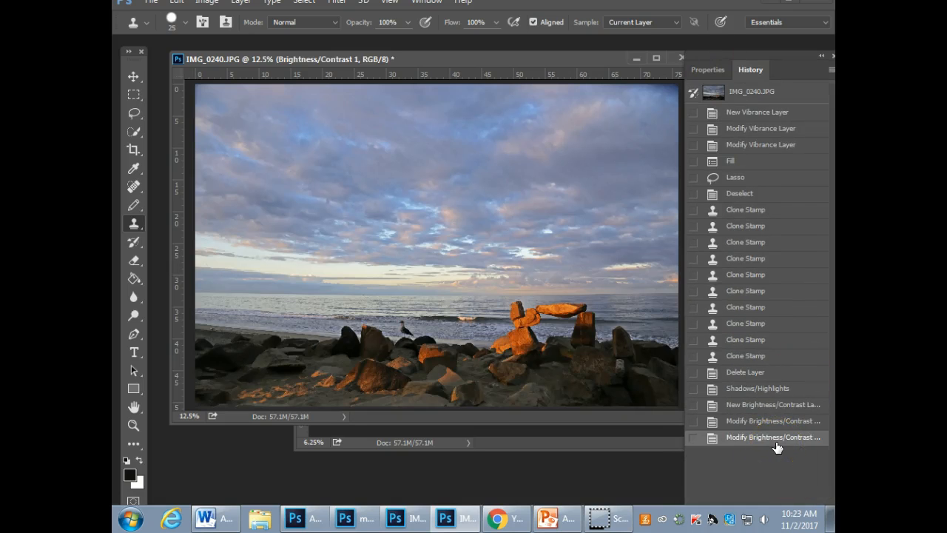